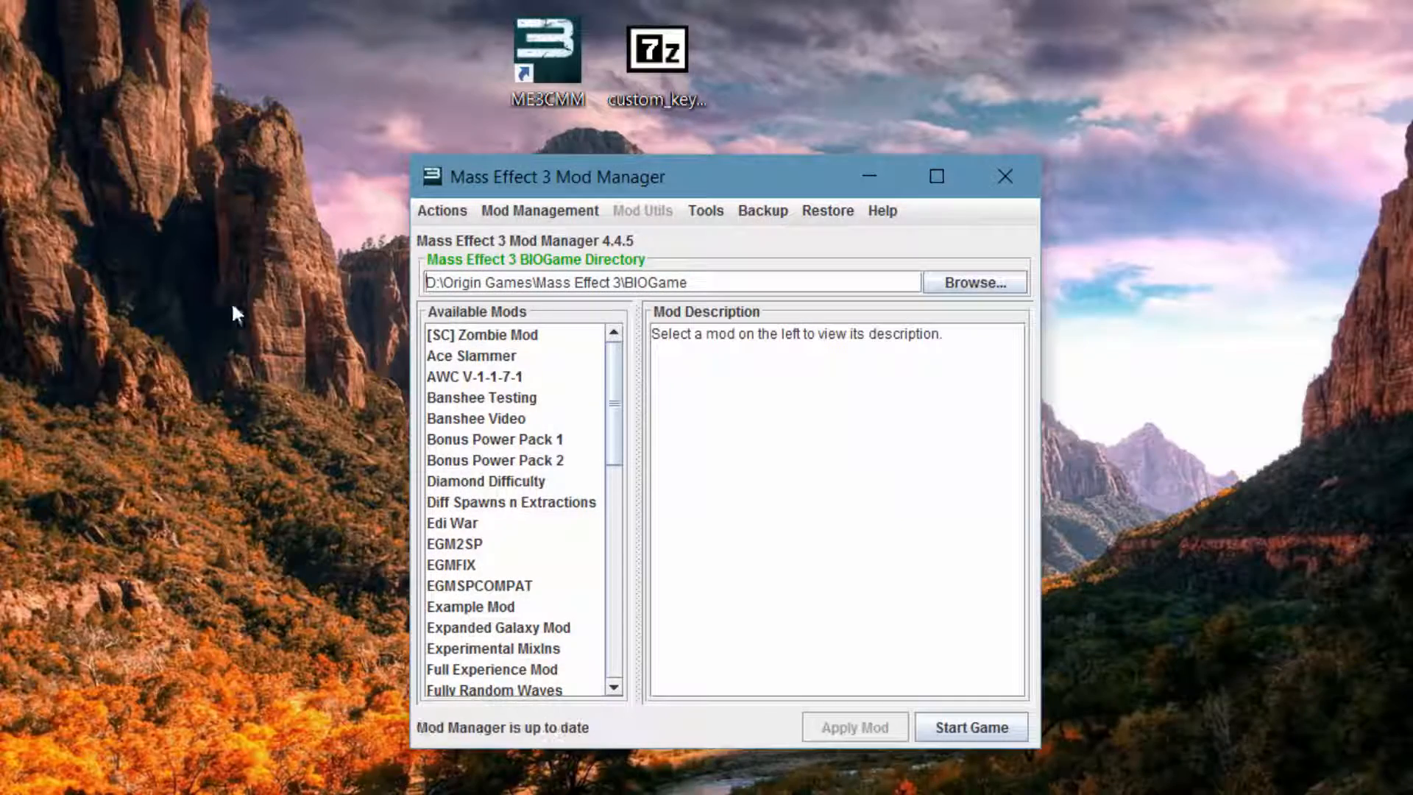
Import the Custom Keybinds mod into Mod Manager from the custom_keybinds 7z archive on the desktop
left_click(645, 116)
left_click_drag(683, 48, 544, 413)
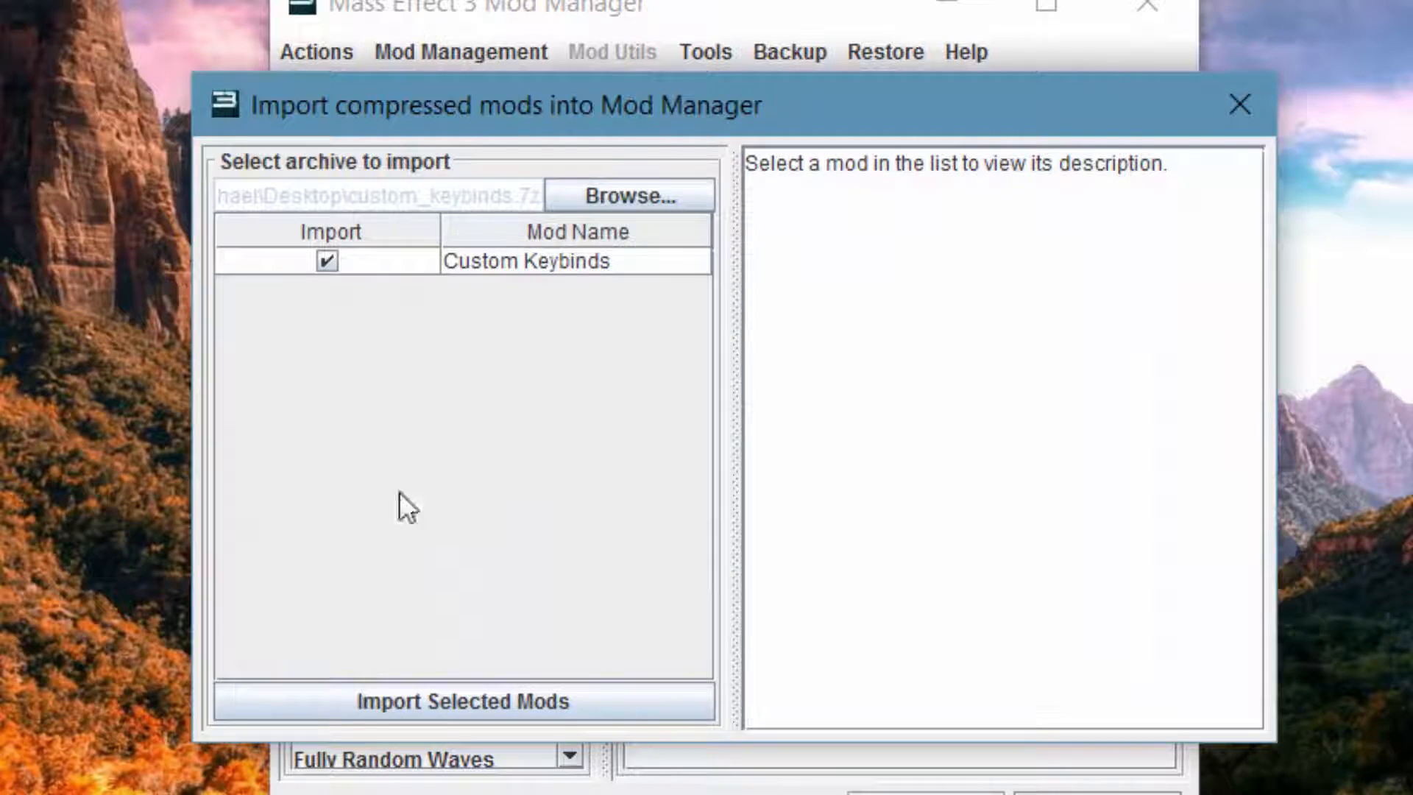
left_click(341, 718)
left_click(729, 473)
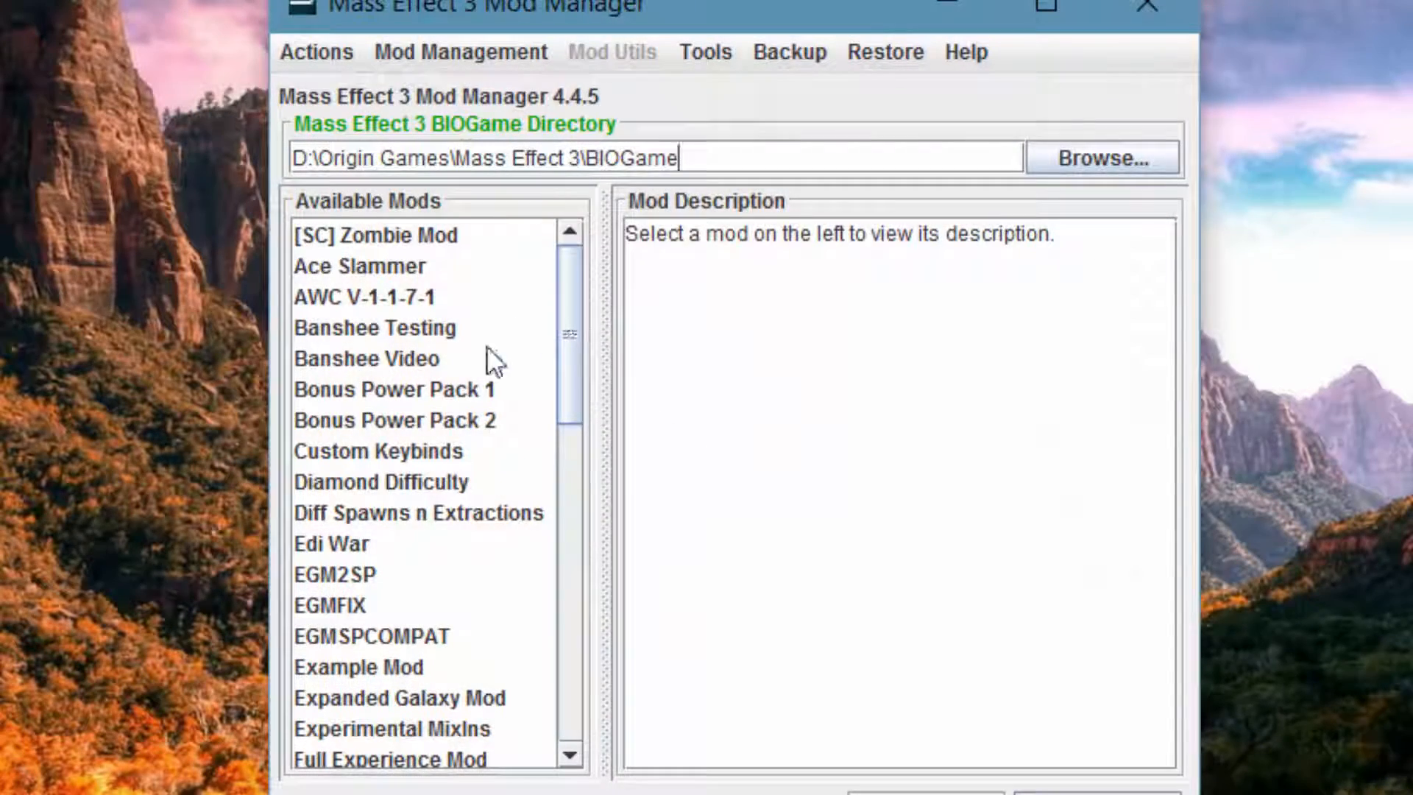
Select the Custom Keybinds mod, open the mods folder and enter its Custom Keybinds Mod subfolder
left_click(415, 454)
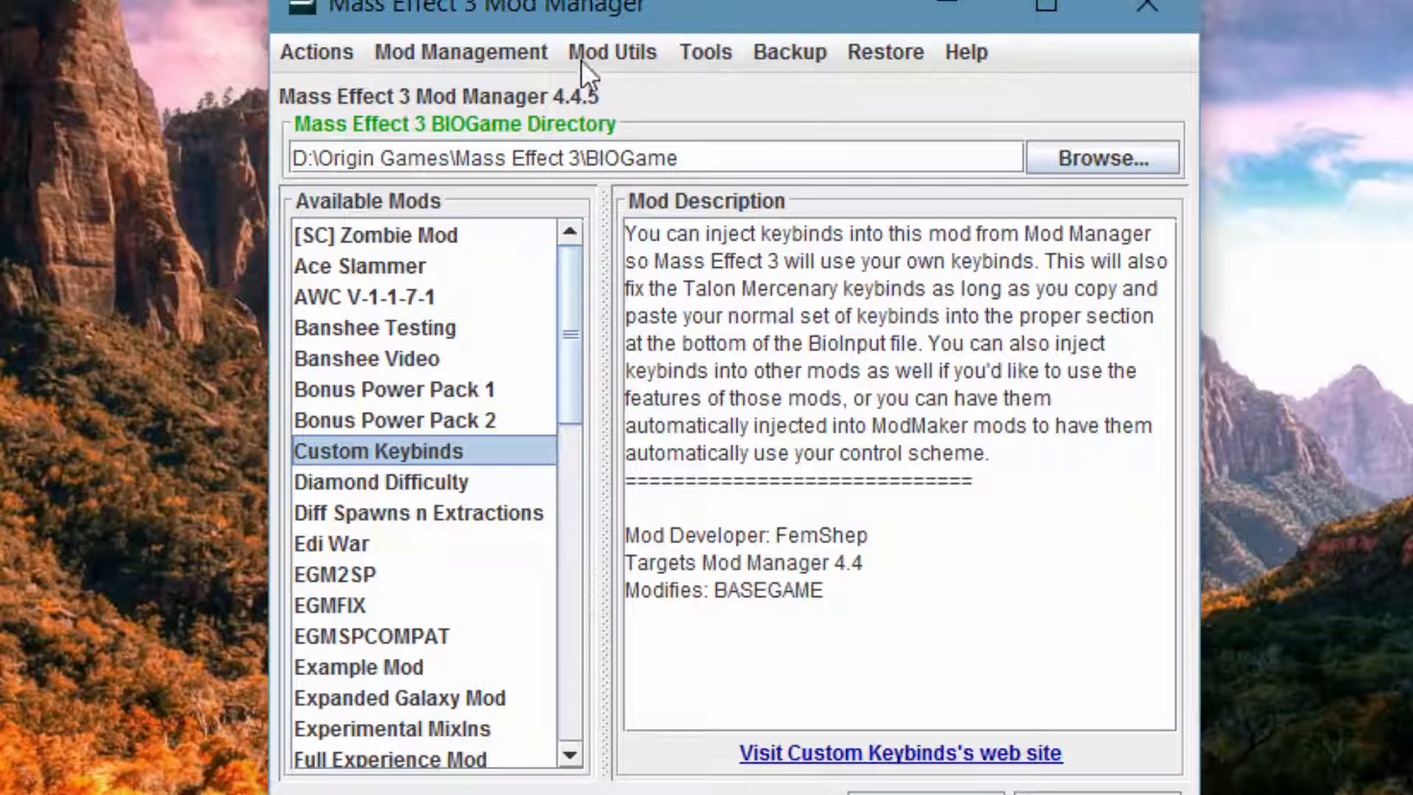
left_click(599, 50)
mouse_move(529, 49)
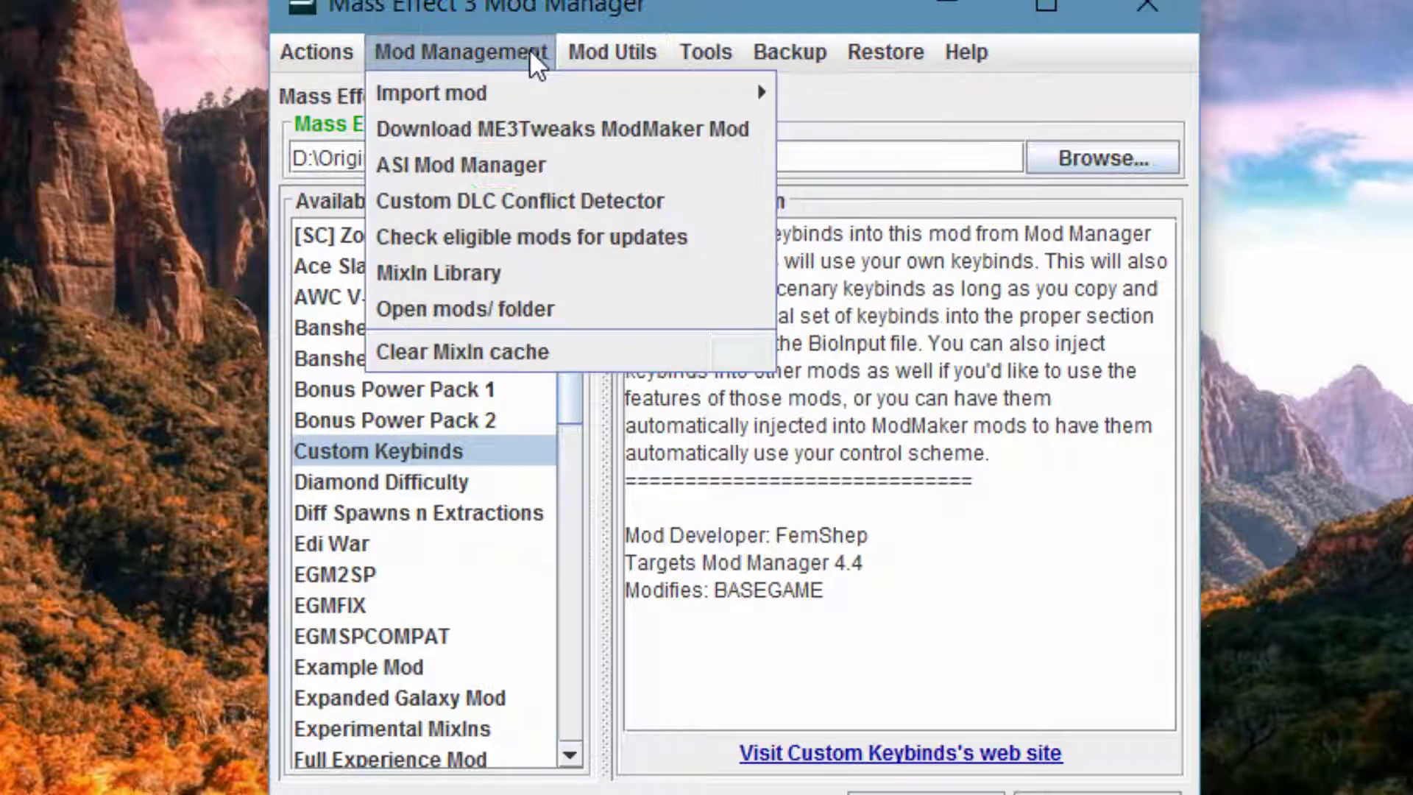
left_click(646, 311)
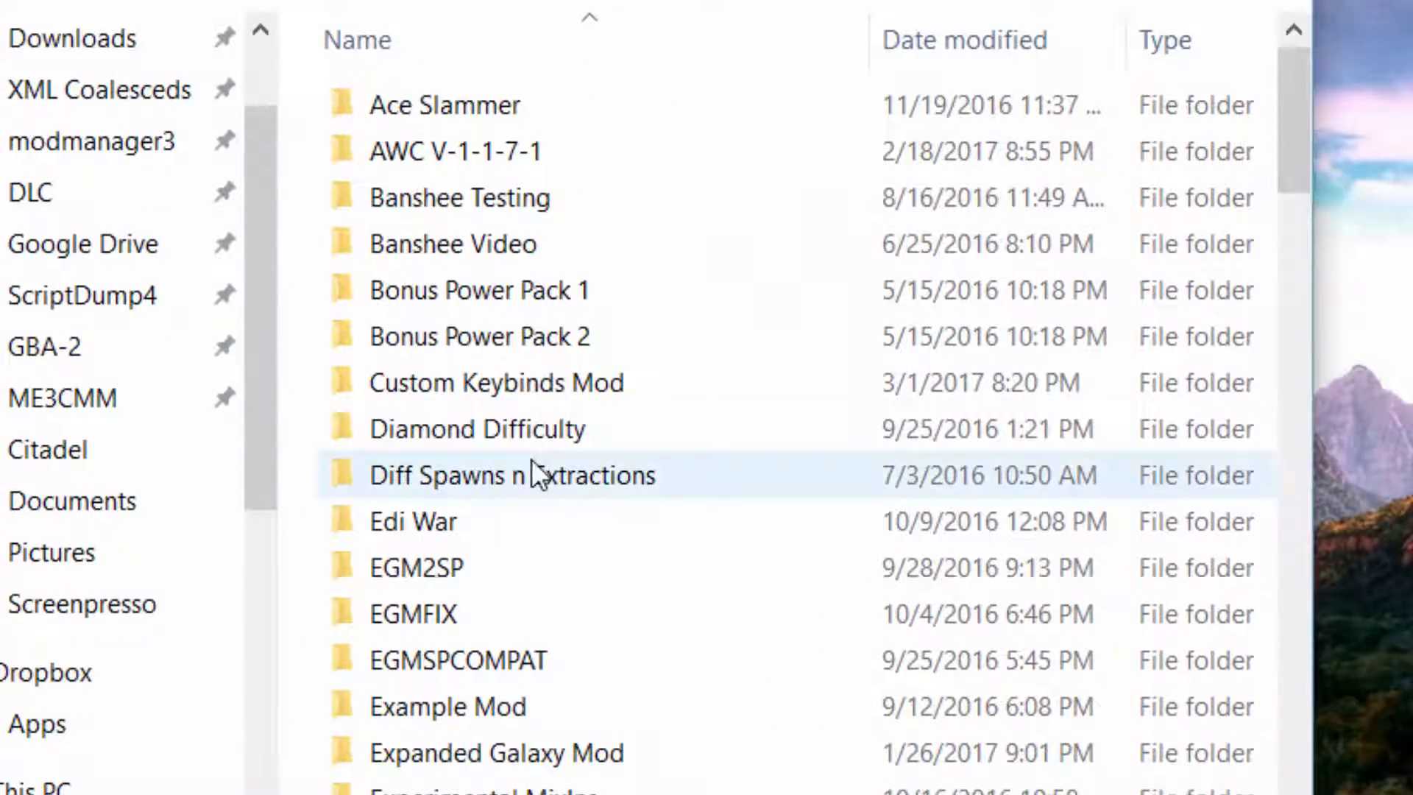
scroll(534, 458, "down", 4)
scroll(536, 458, "up", 3)
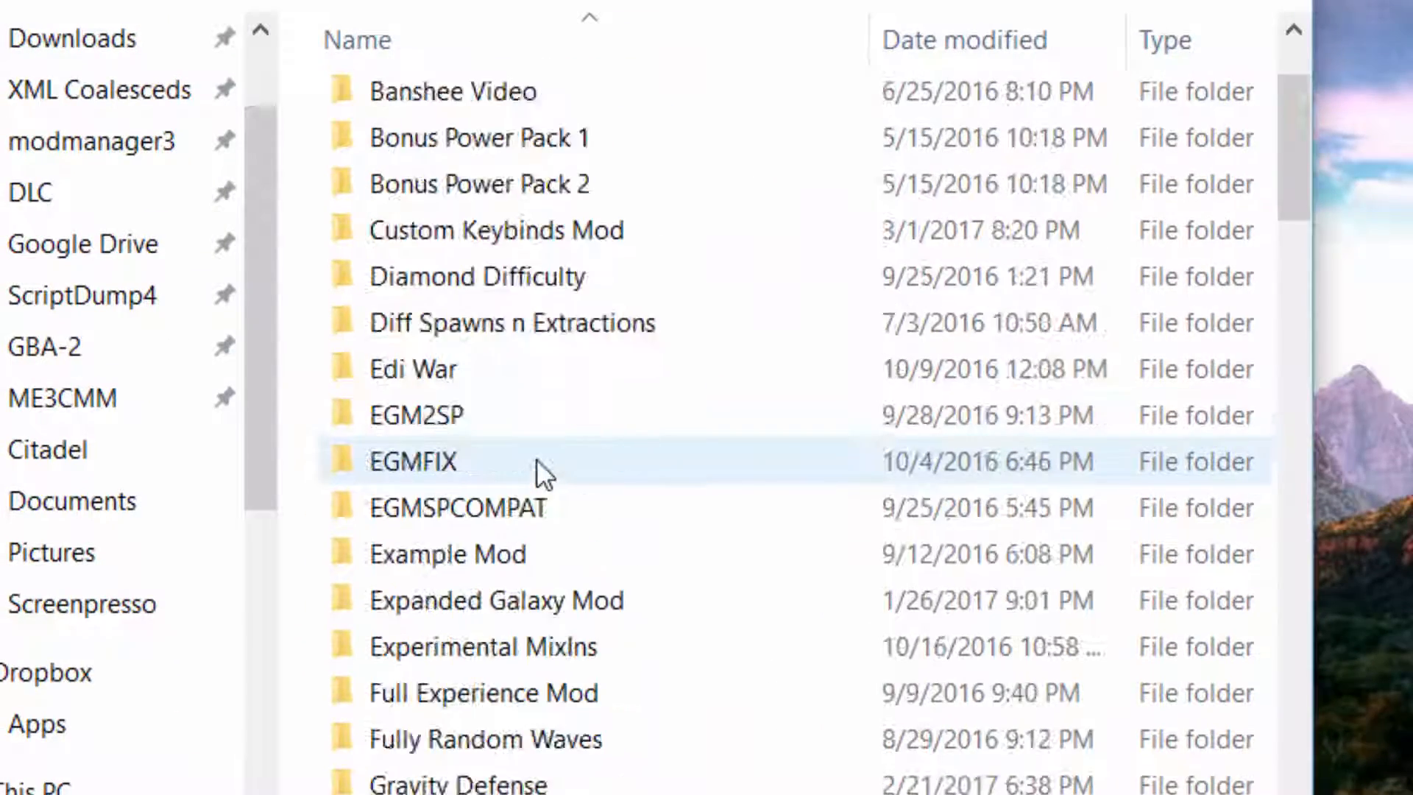
double_click(599, 233)
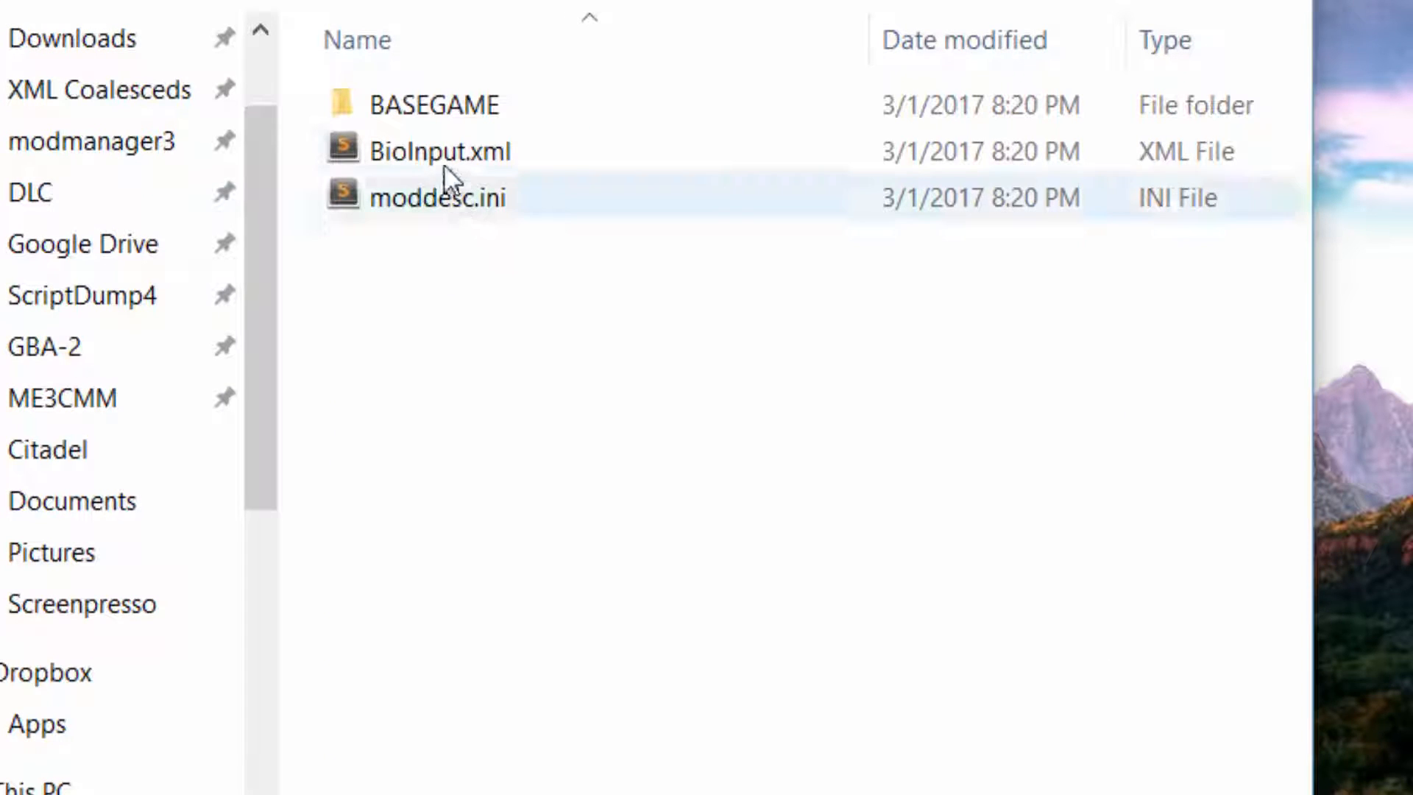
Move BioInput.xml from the Custom Keybinds Mod folder into the ME3CMM\data\override folder
left_click(444, 157)
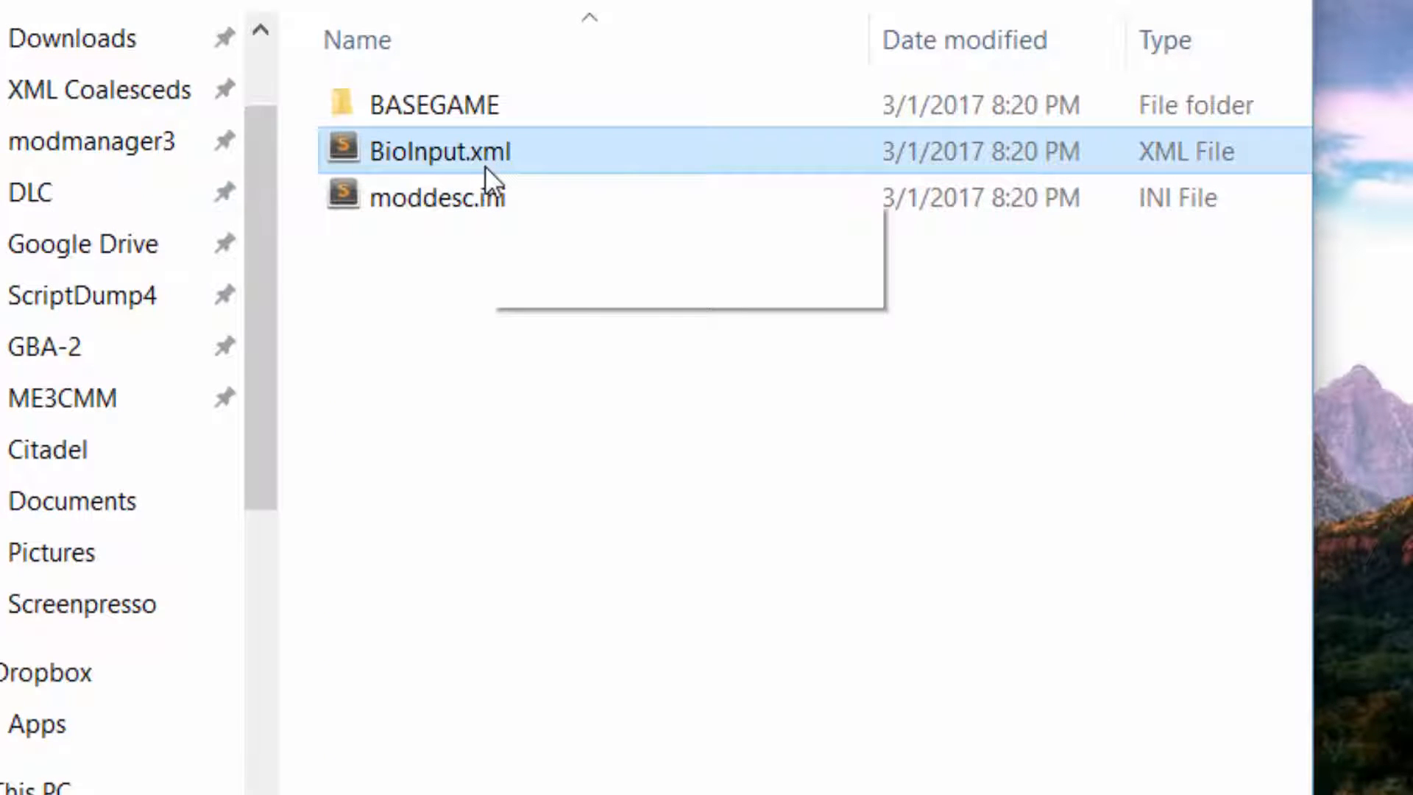
right_click(484, 165)
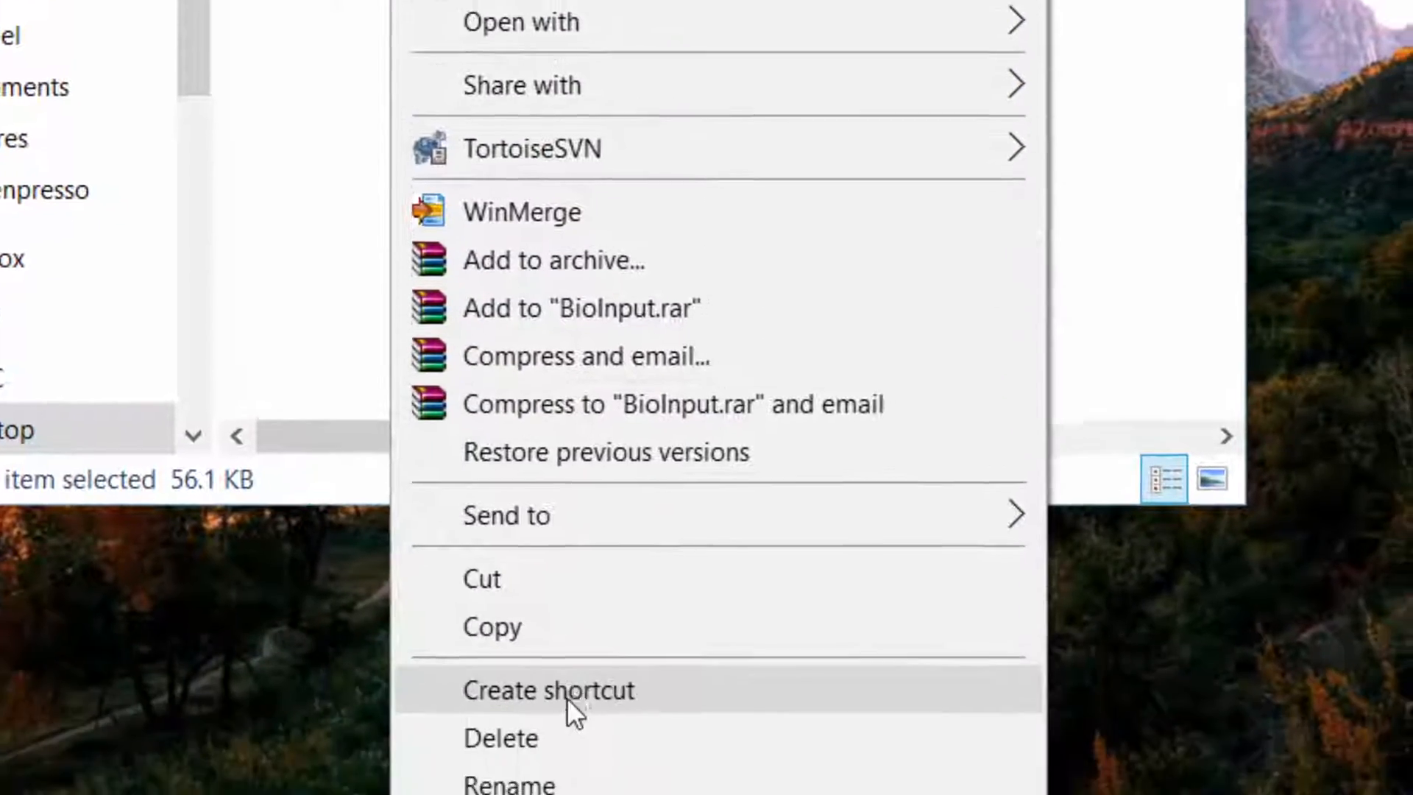
left_click(515, 731)
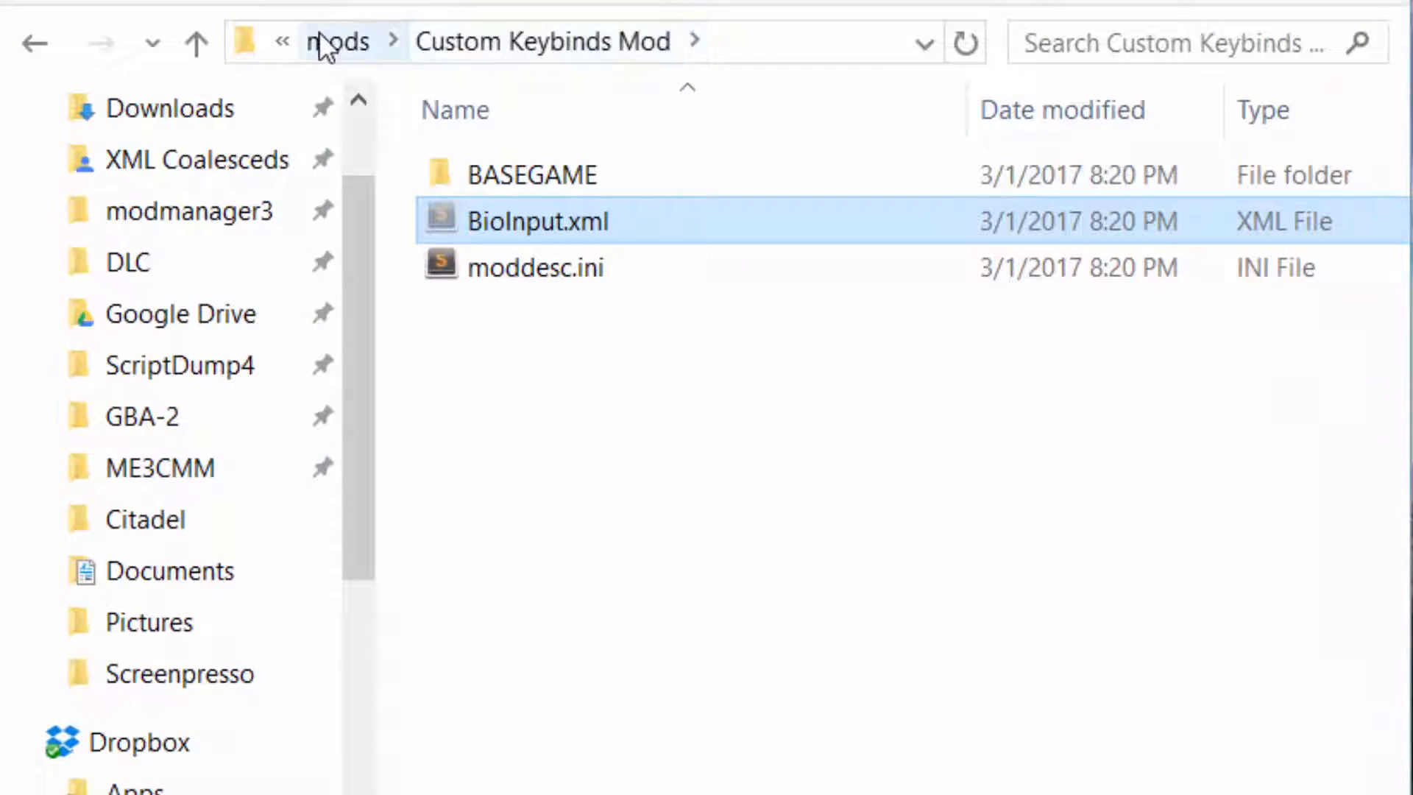
left_click(194, 44)
left_click(194, 45)
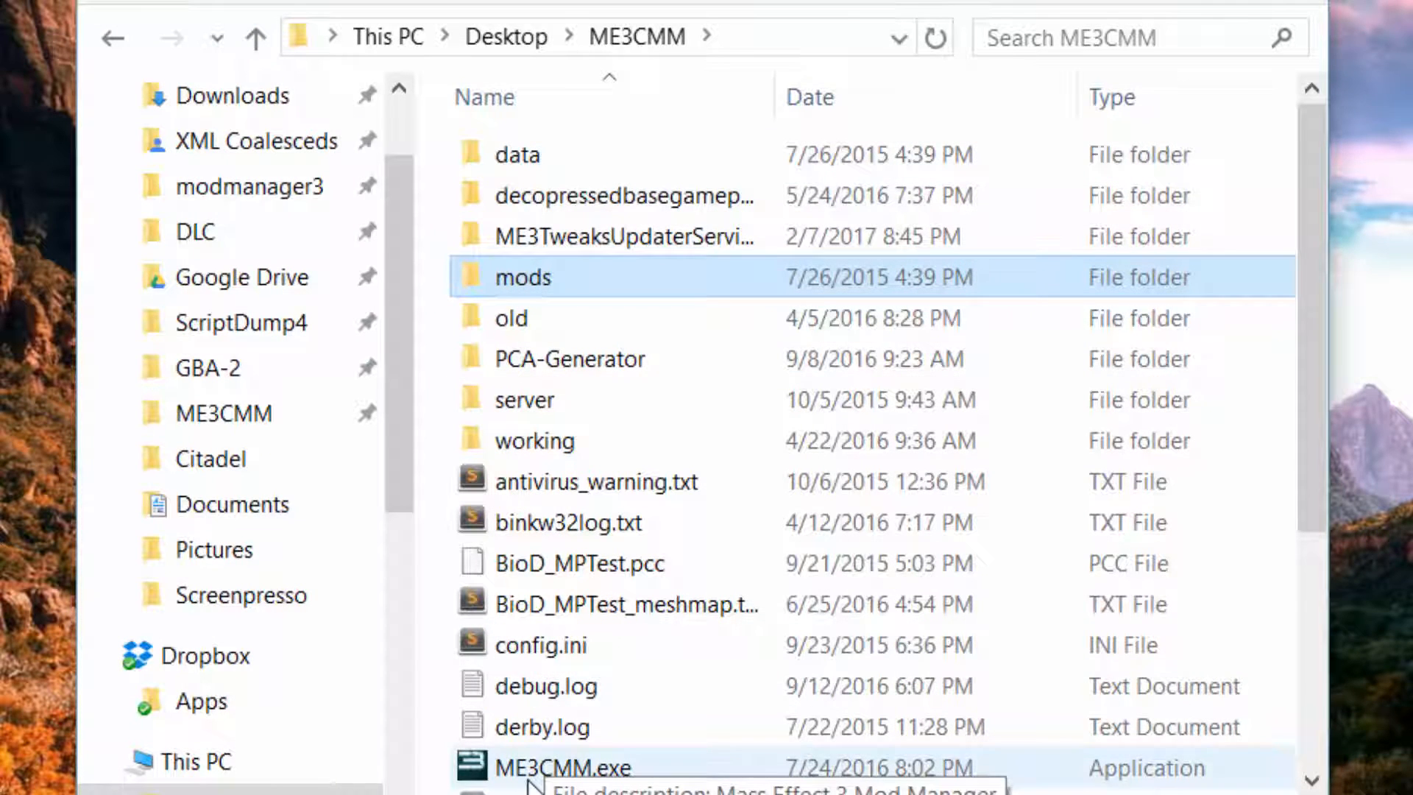
left_click(550, 777)
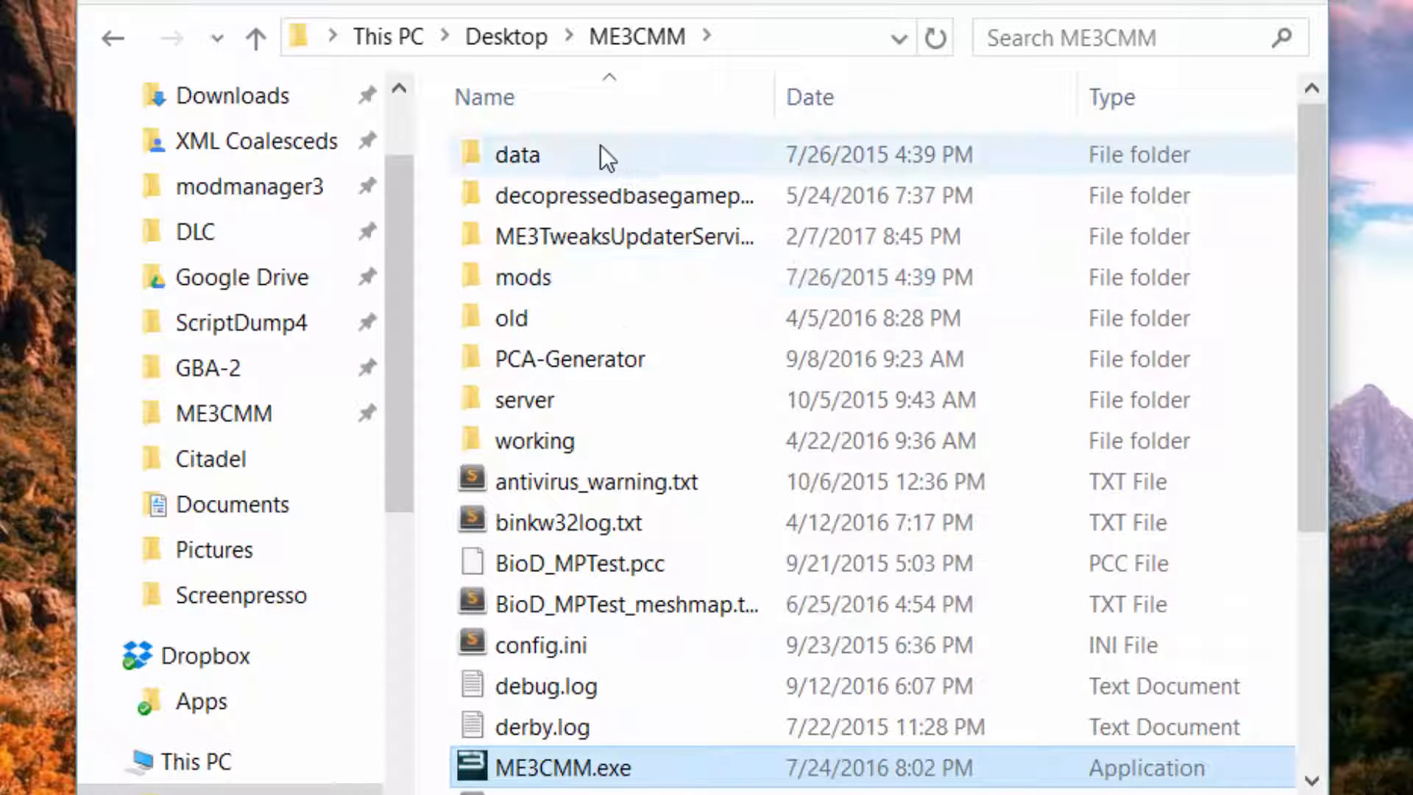
double_click(551, 150)
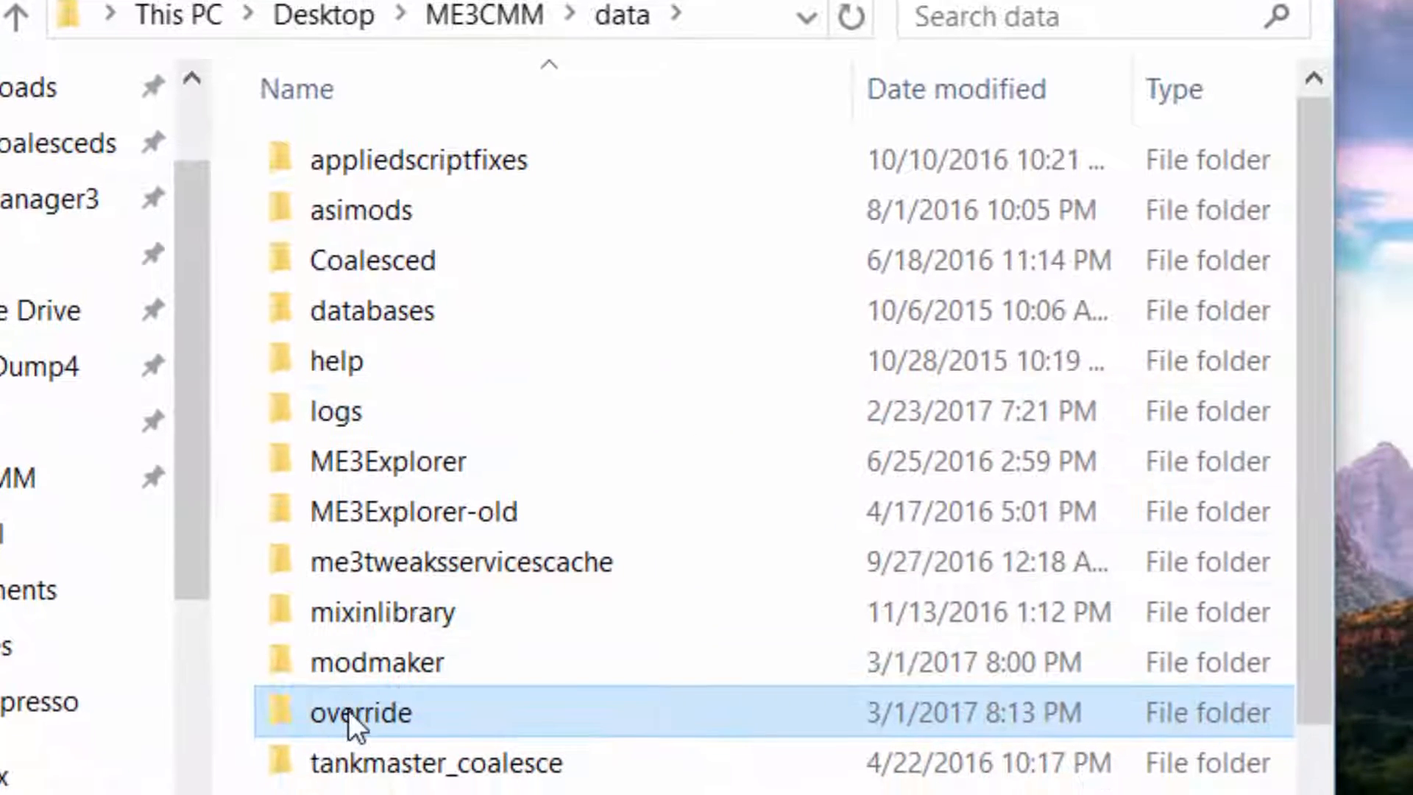
double_click(347, 709)
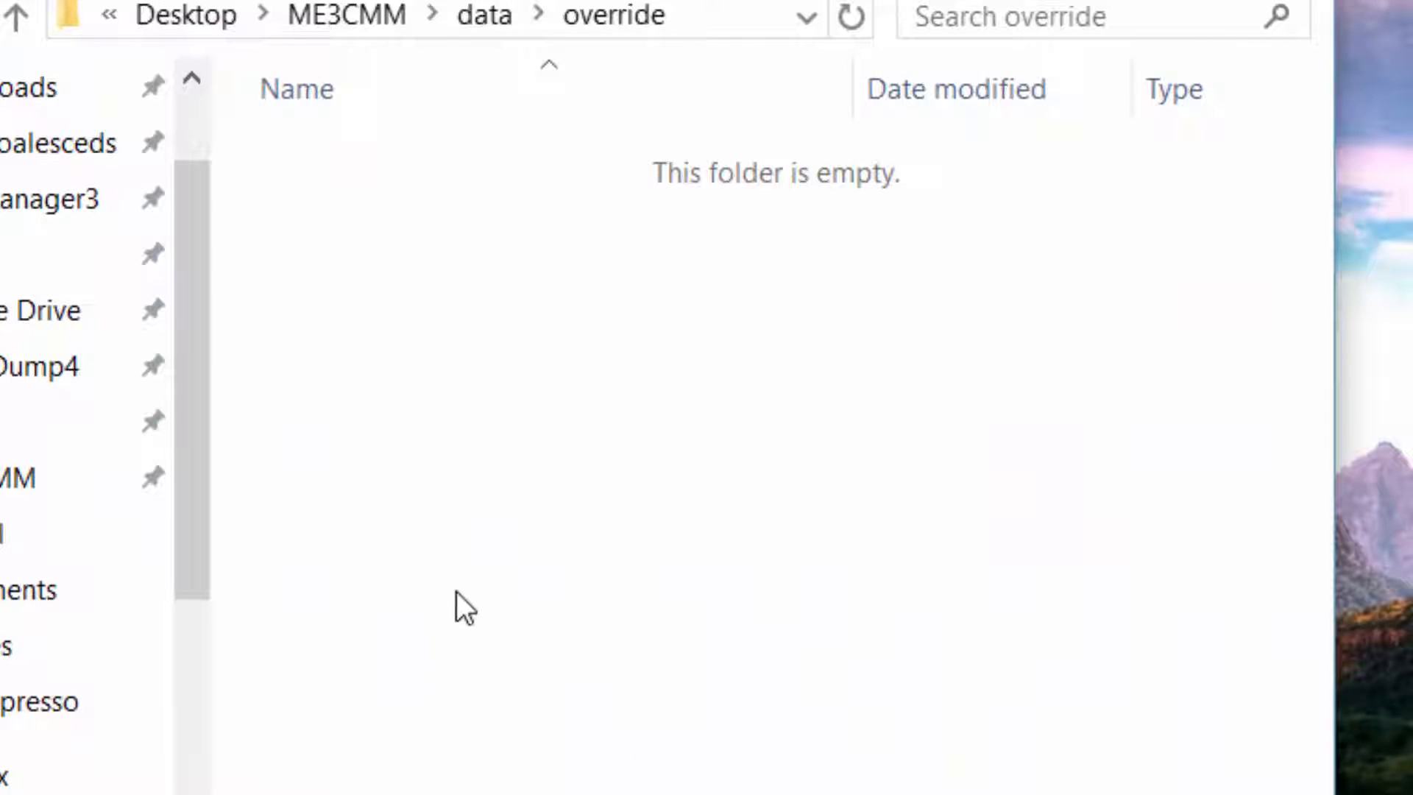
right_click(514, 368)
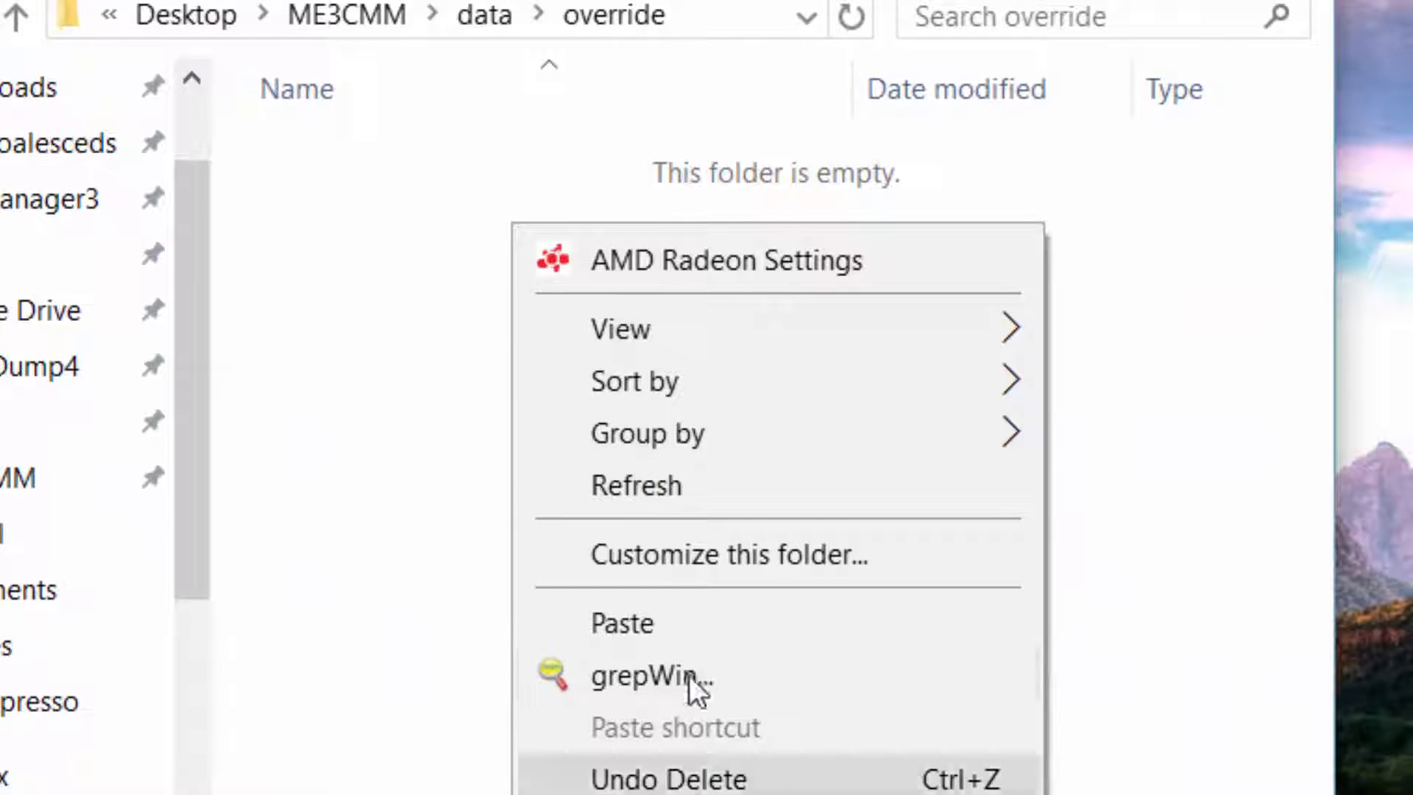
left_click(725, 623)
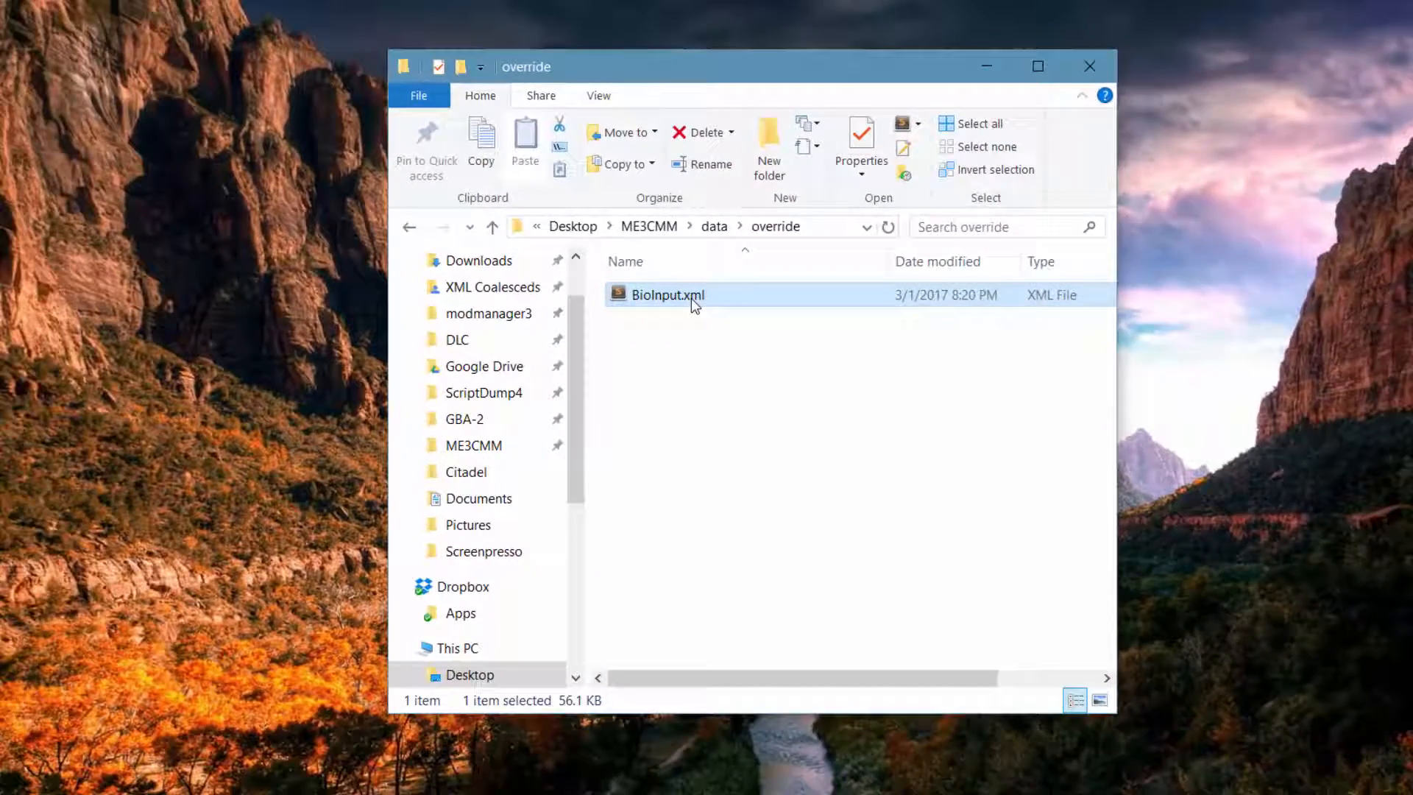
Open BioInput.xml from the override folder and go to the Shared_Aim binding in the sfxgame.sfxgamemodebase section
double_click(691, 298)
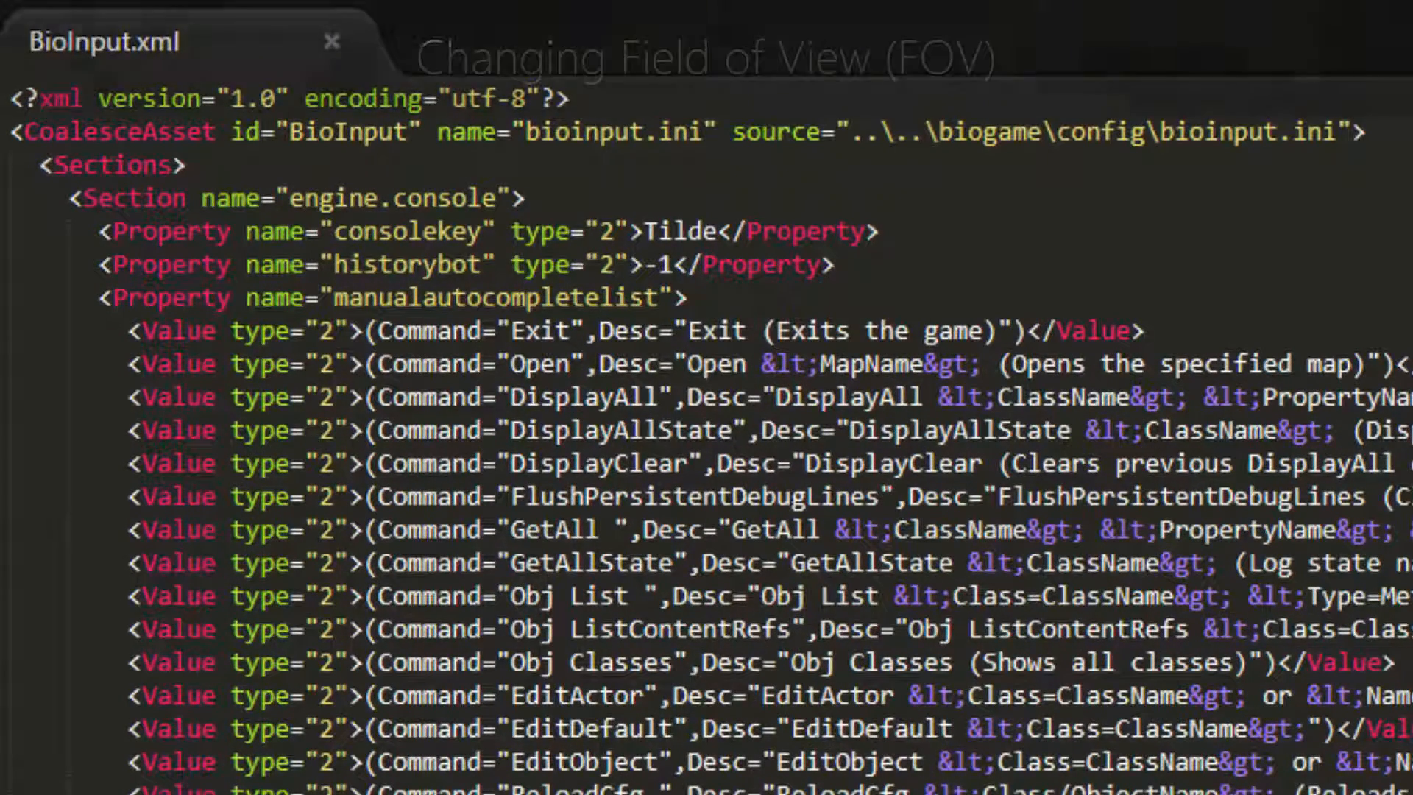
scroll(706, 442, "down", 15)
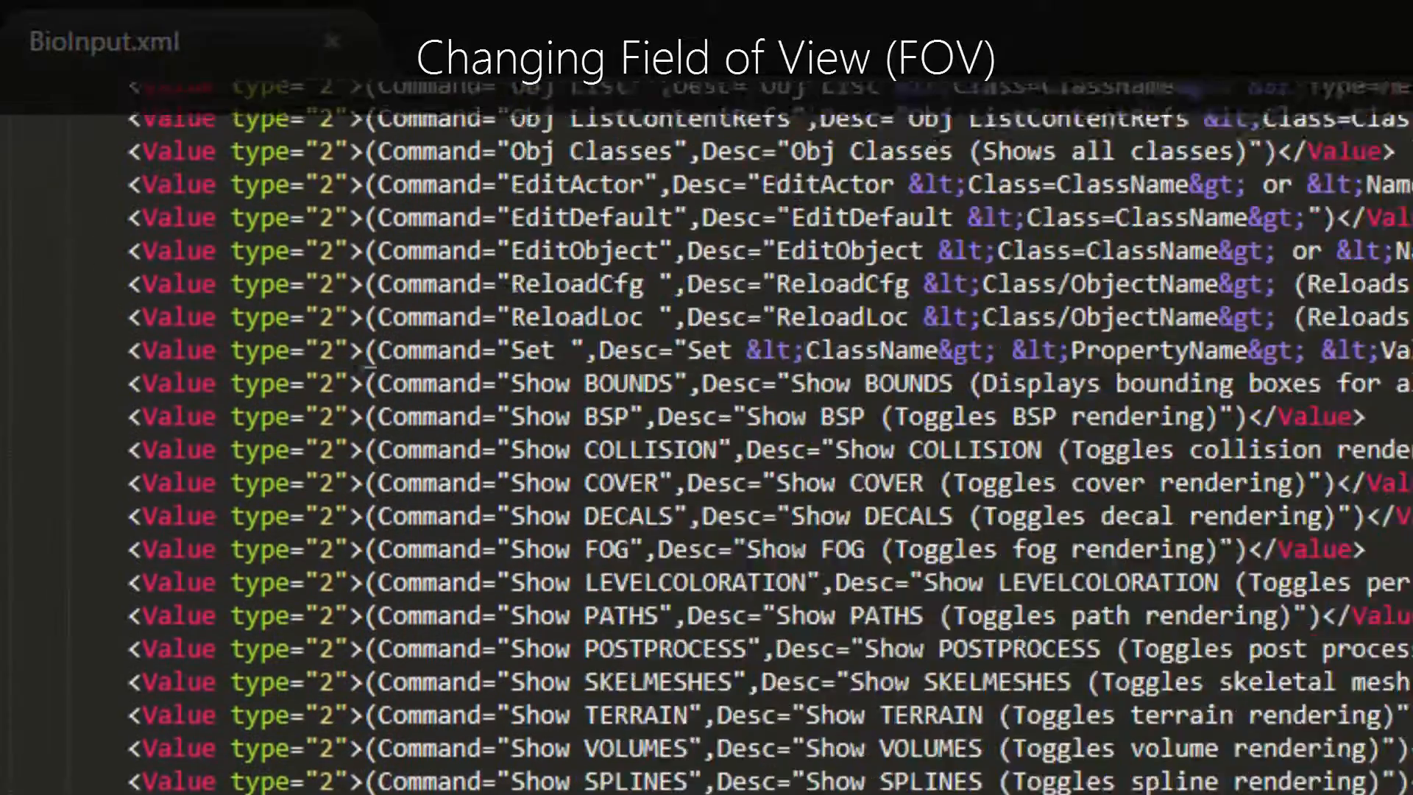
scroll(707, 442, "down", 20)
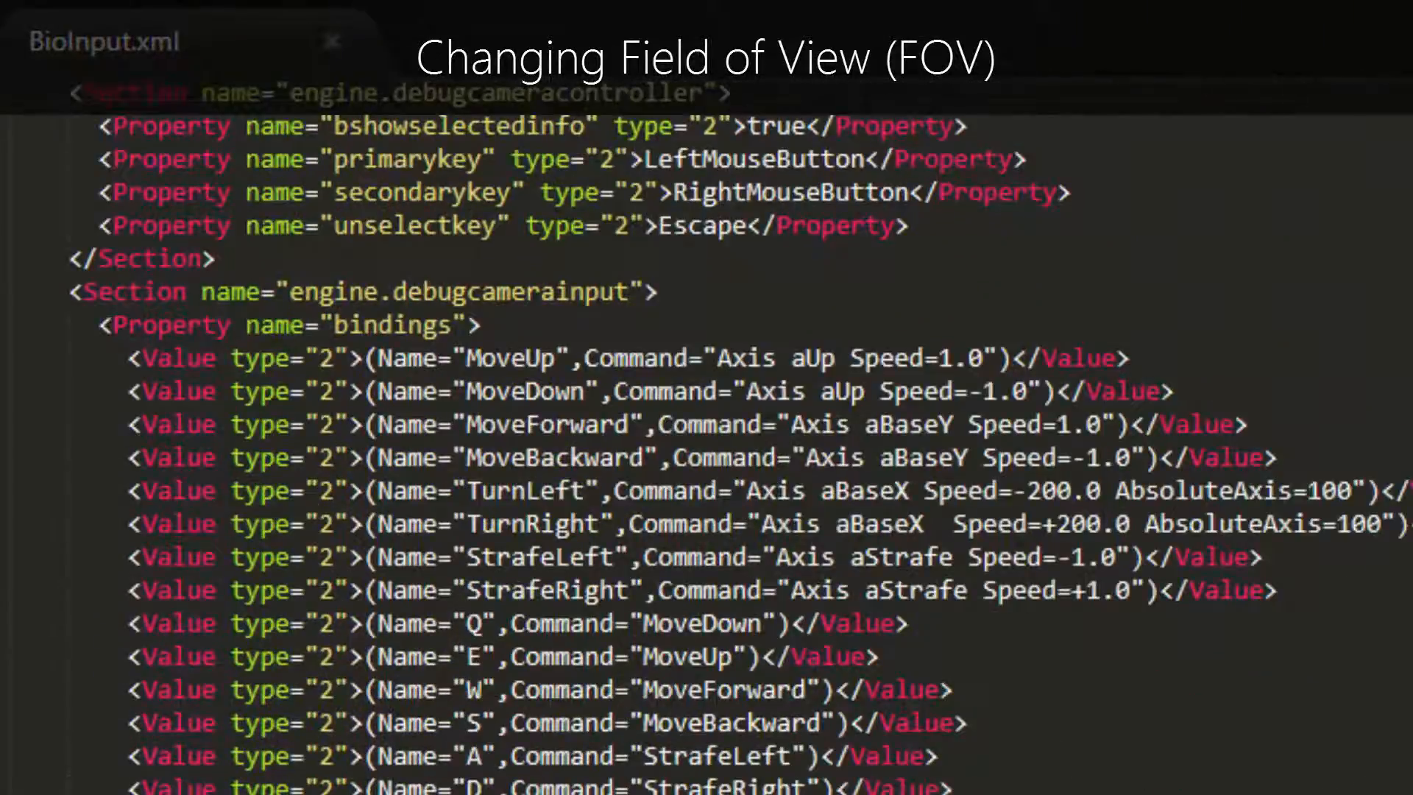
scroll(706, 441, "down", 20)
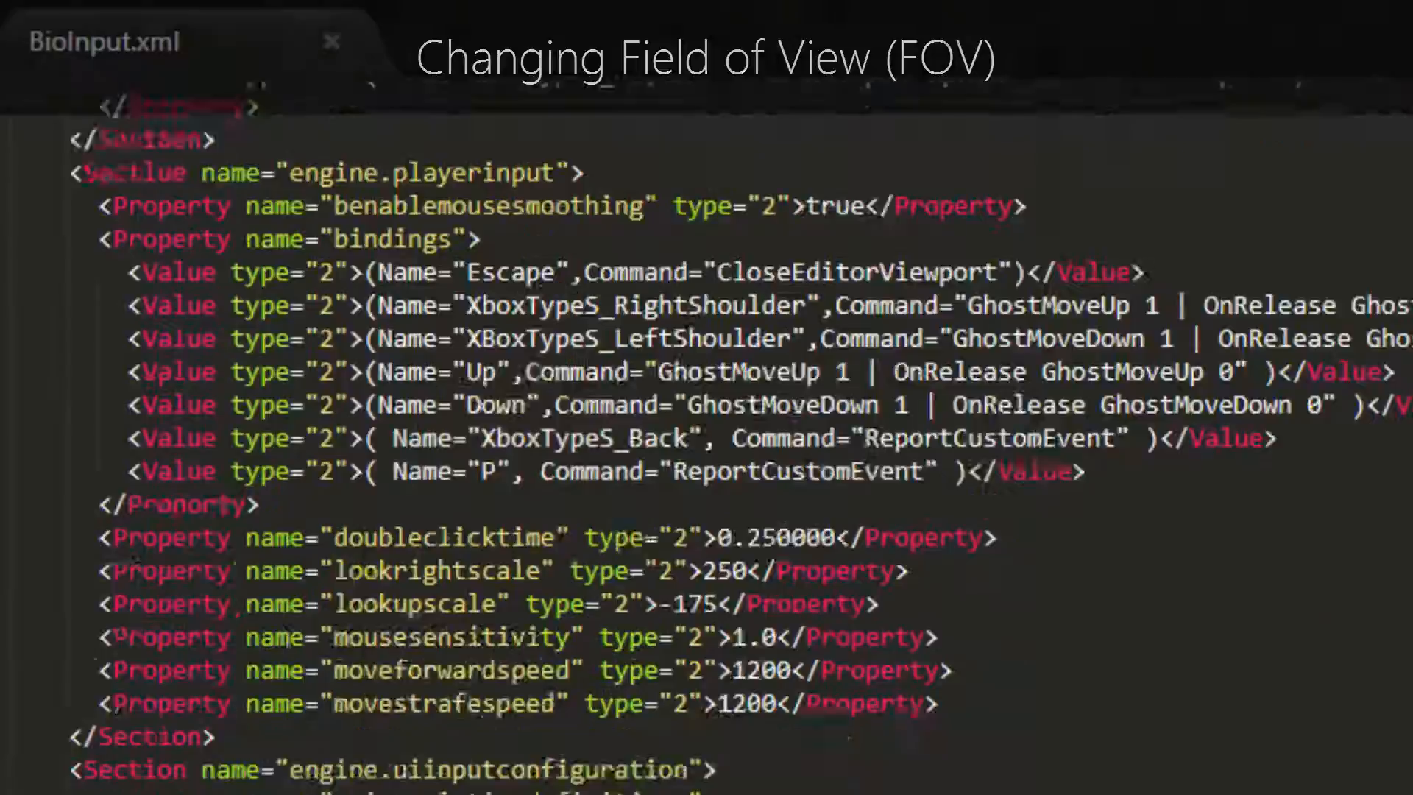
scroll(707, 441, "down", 15)
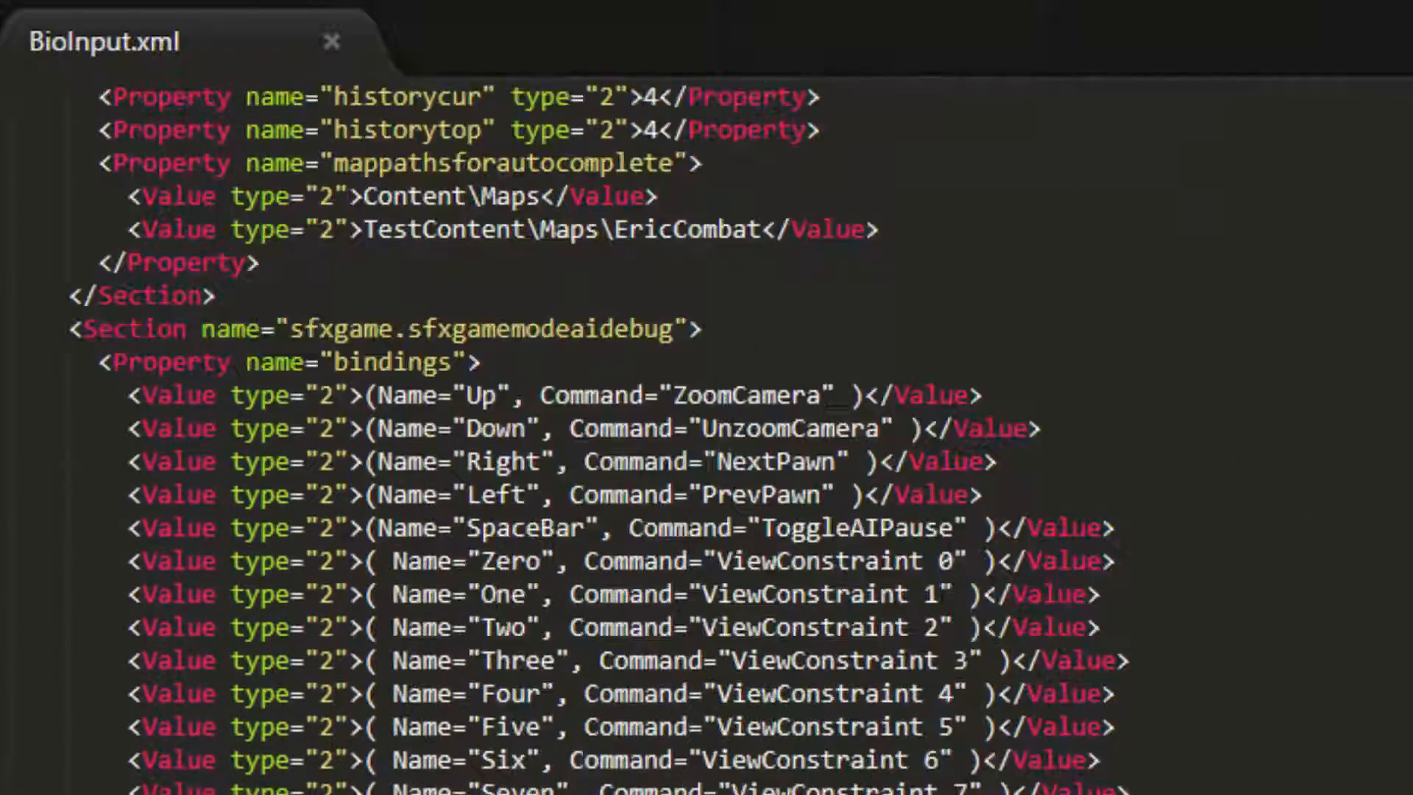
scroll(707, 442, "down", 8)
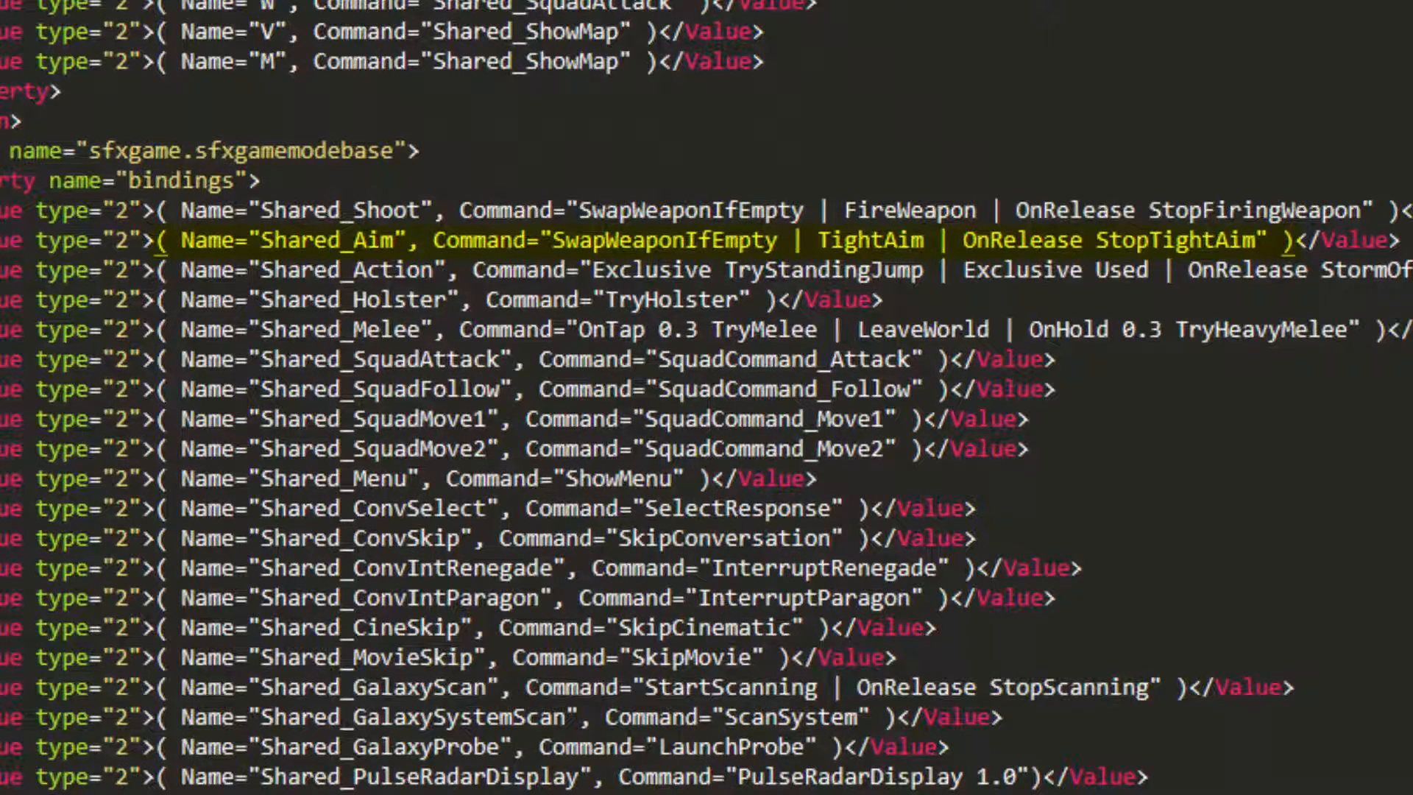
Append "| FOV 0 | OnRelease FOV 105" to the end of the Shared_Aim command
type("| ")
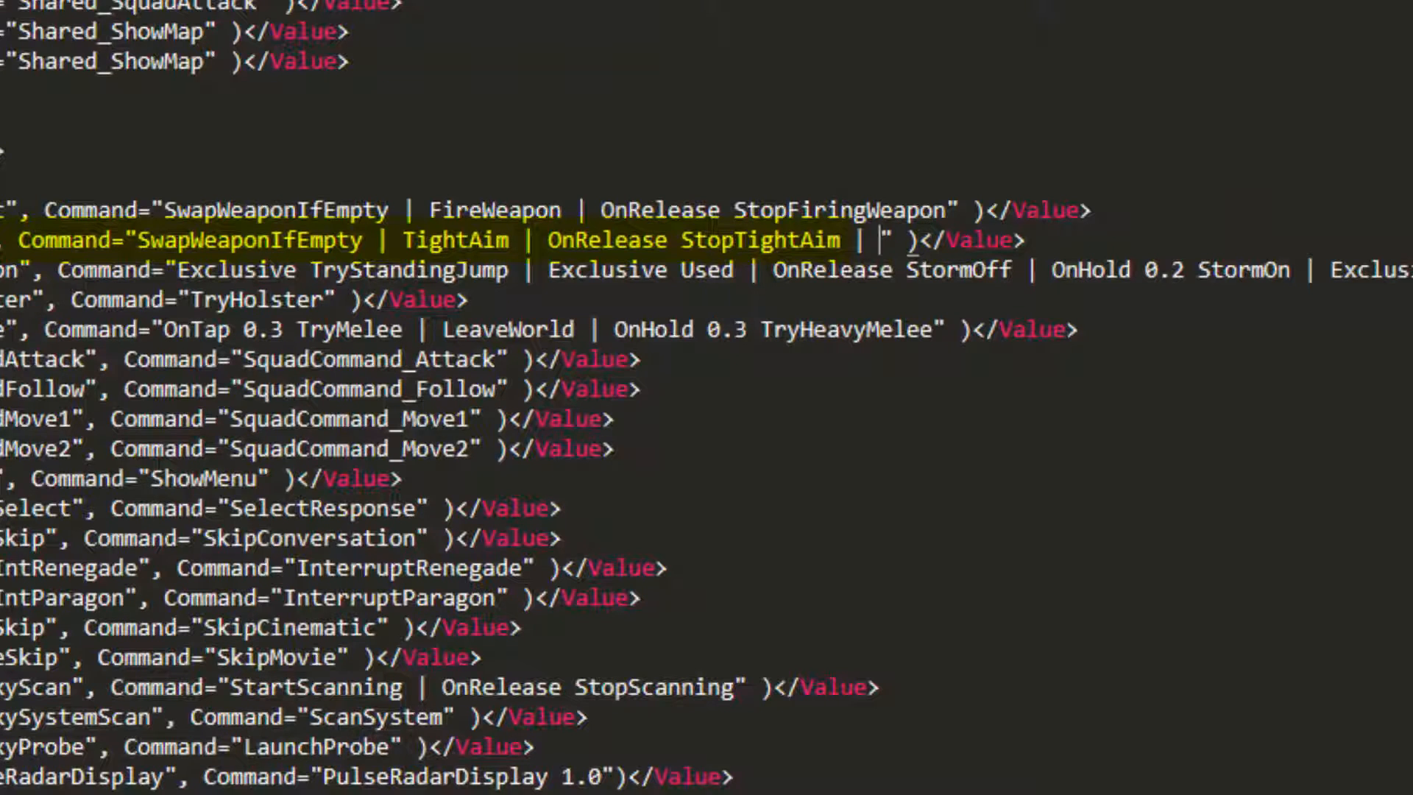
type("FOV 6")
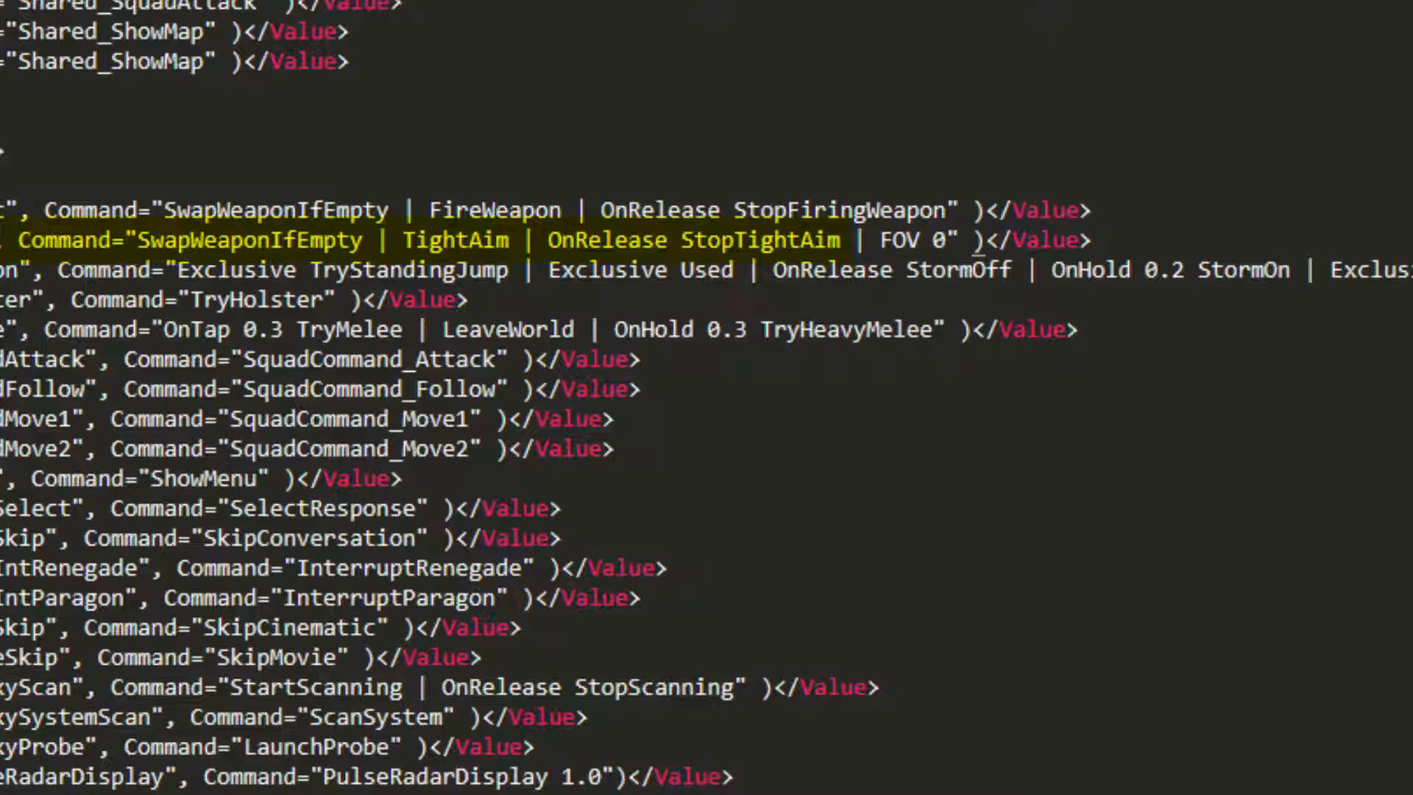
type(" |")
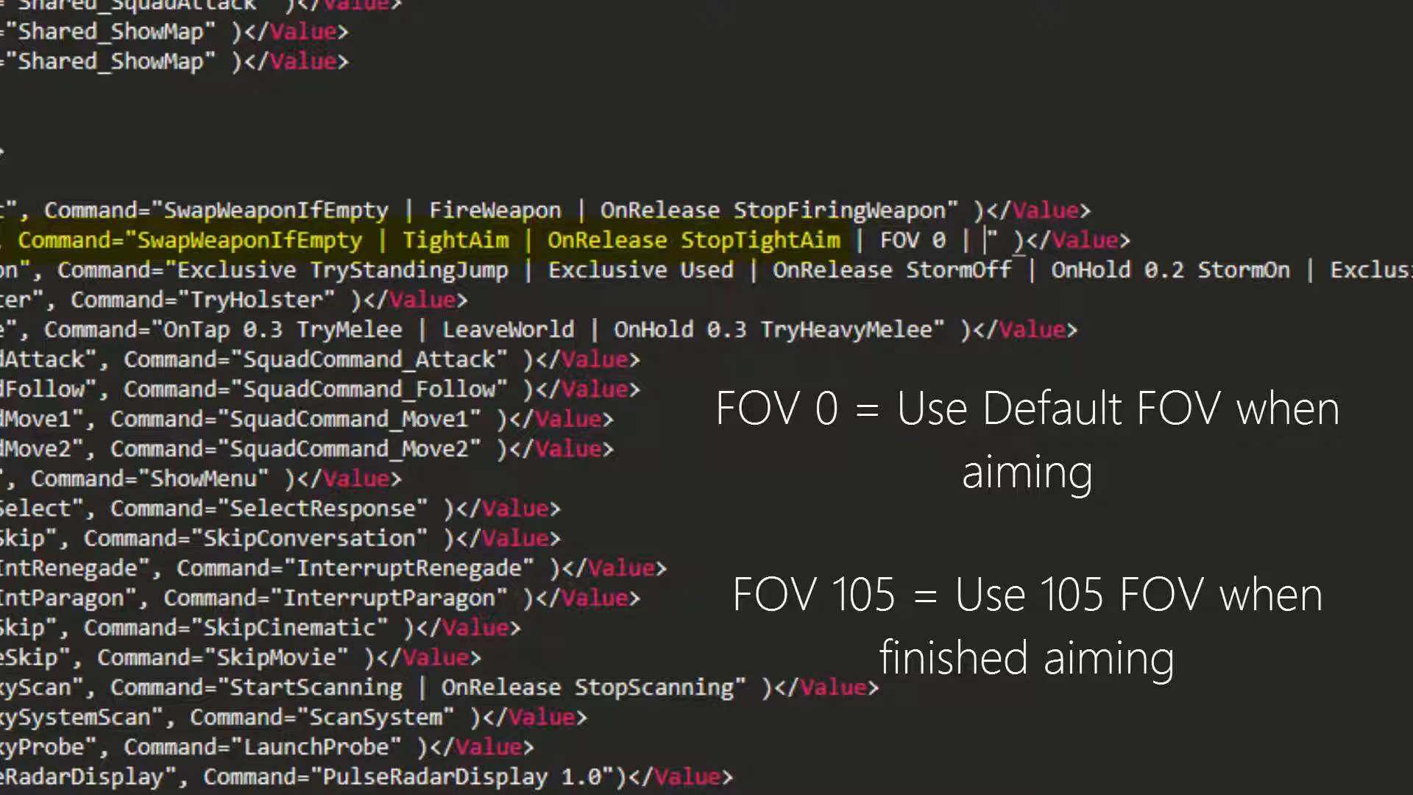
type(" OnRelease ")
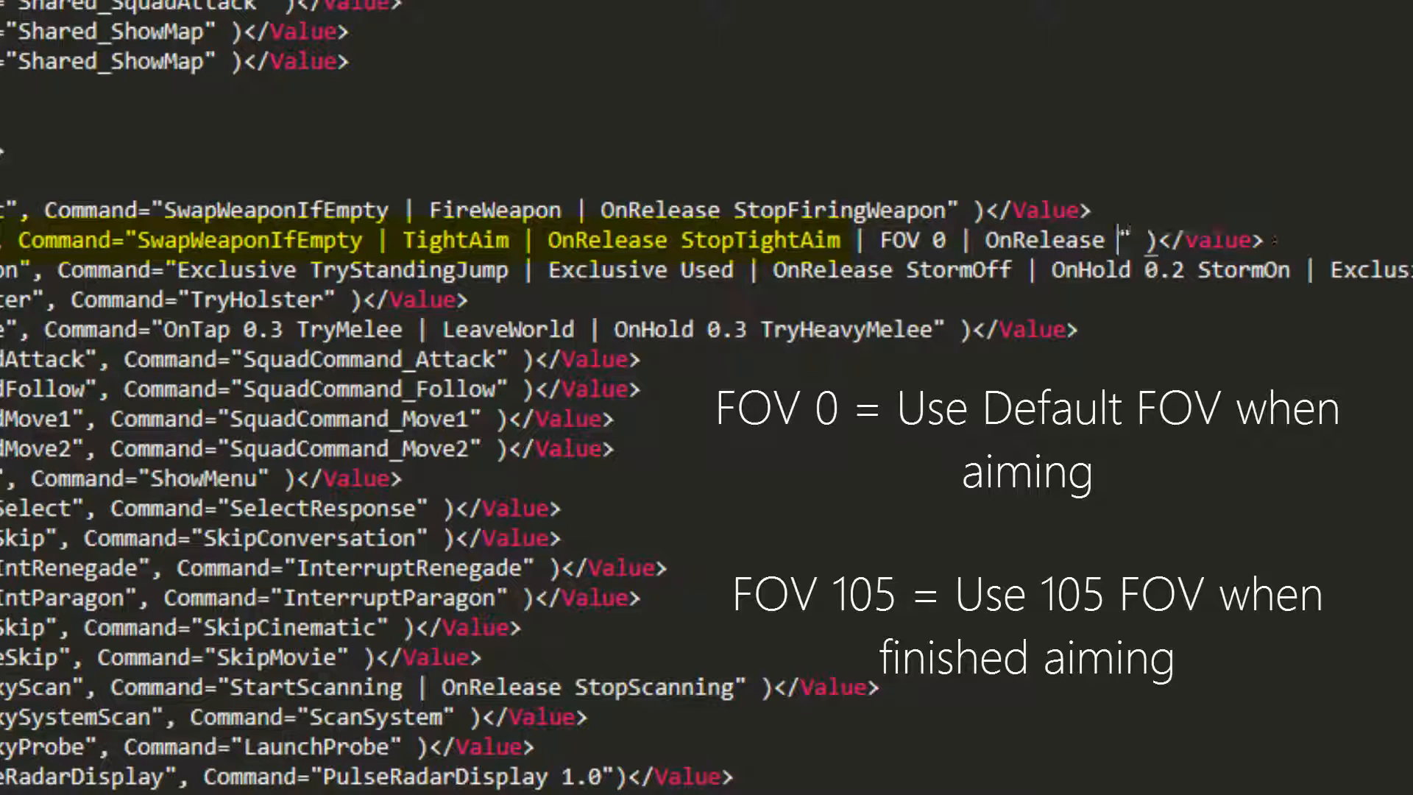
type("FOV ")
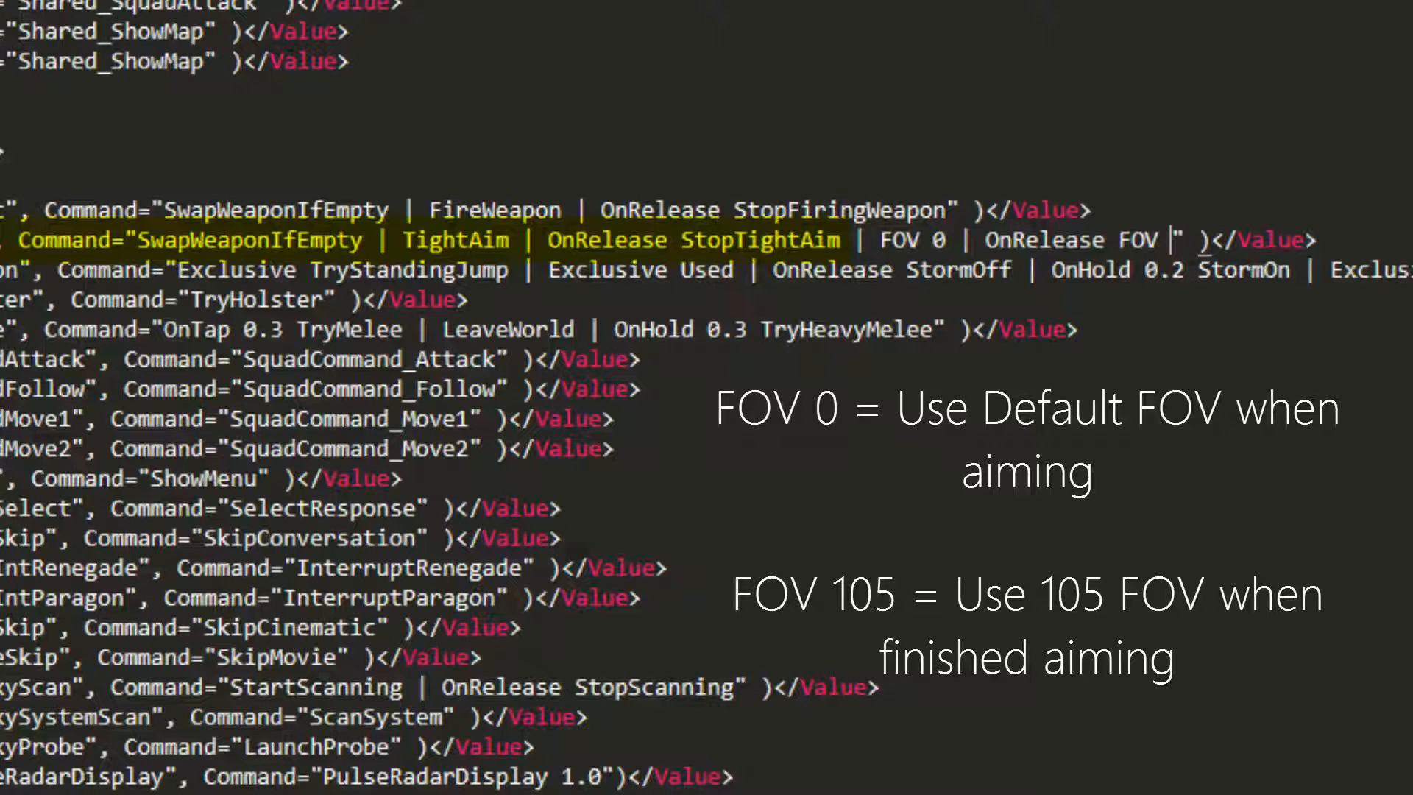
type("105")
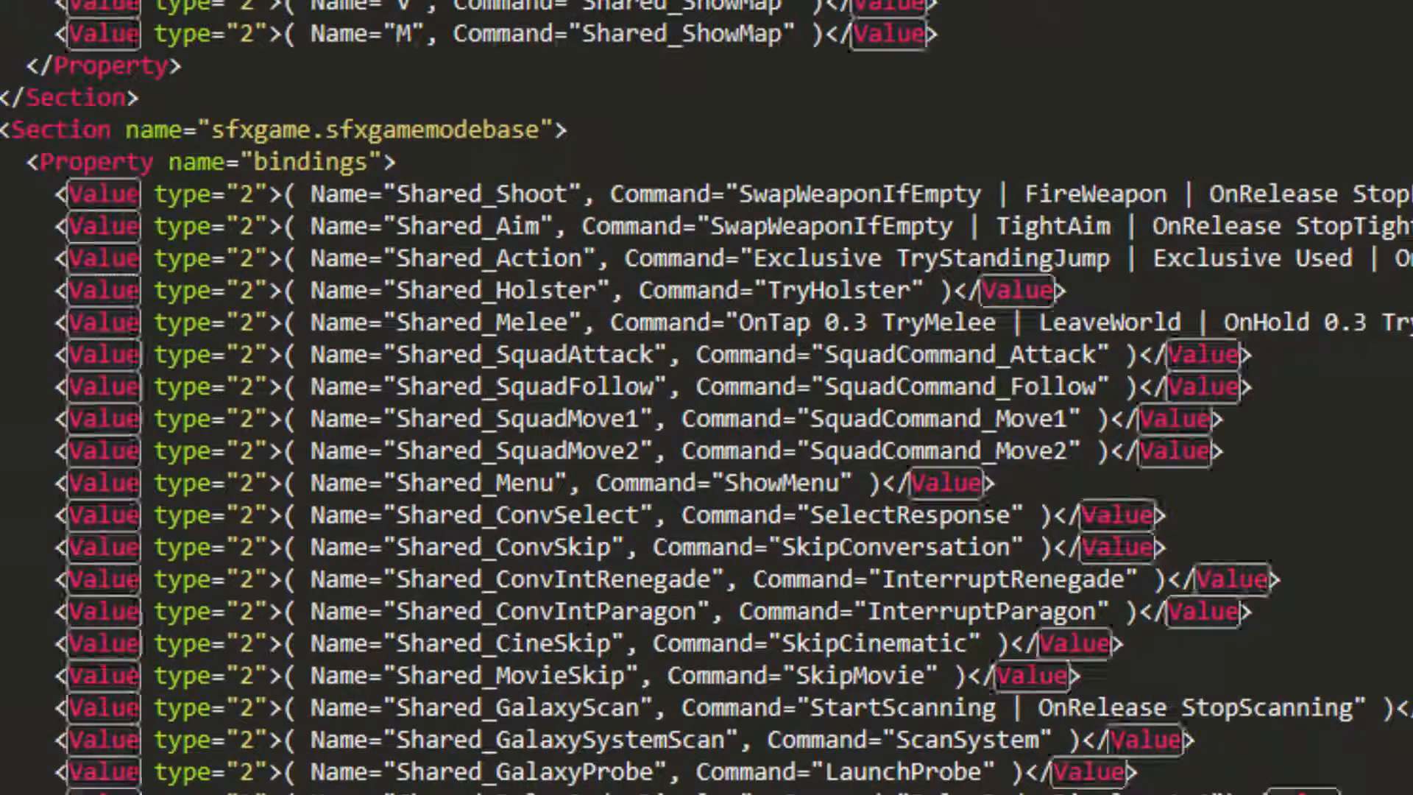
Insert two copies of the Shared_Holster alias line between Shared_Action and the original Shared_Holster, set apart by blank lines
triple_click(965, 320)
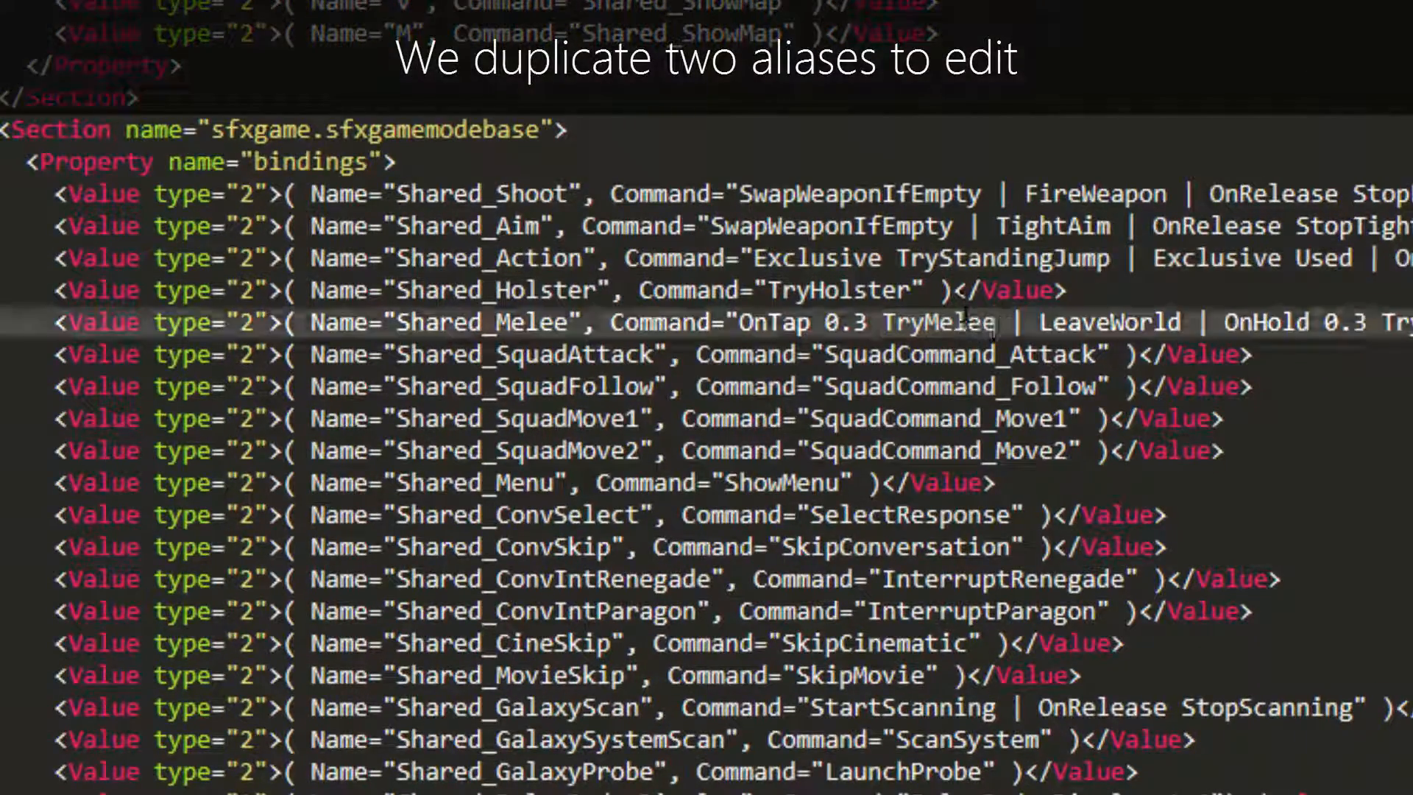
triple_click(1017, 263)
triple_click(1020, 288)
key("ctrl+c")
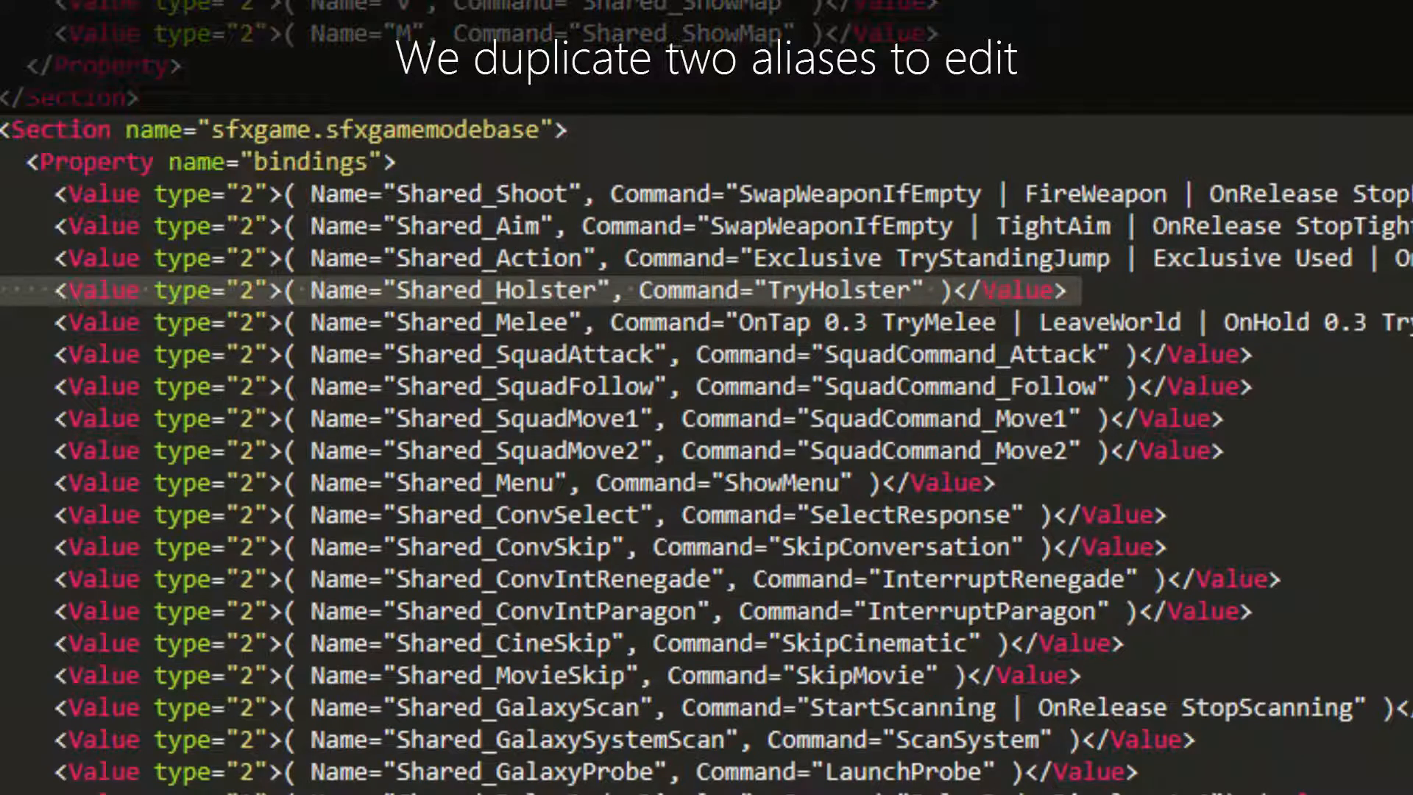
left_click(64, 291)
key("Return")
key("Return")
key("Return")
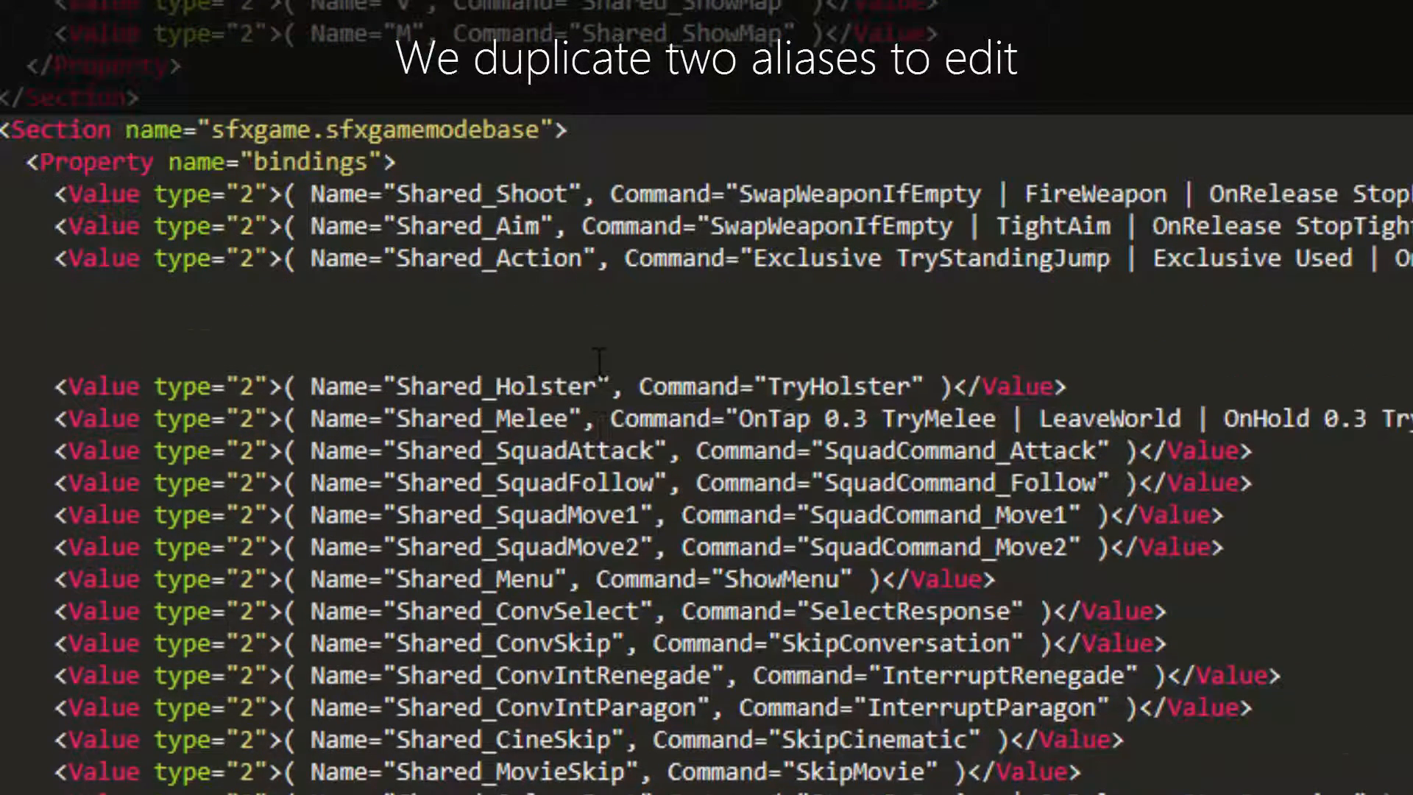
key("ctrl+v")
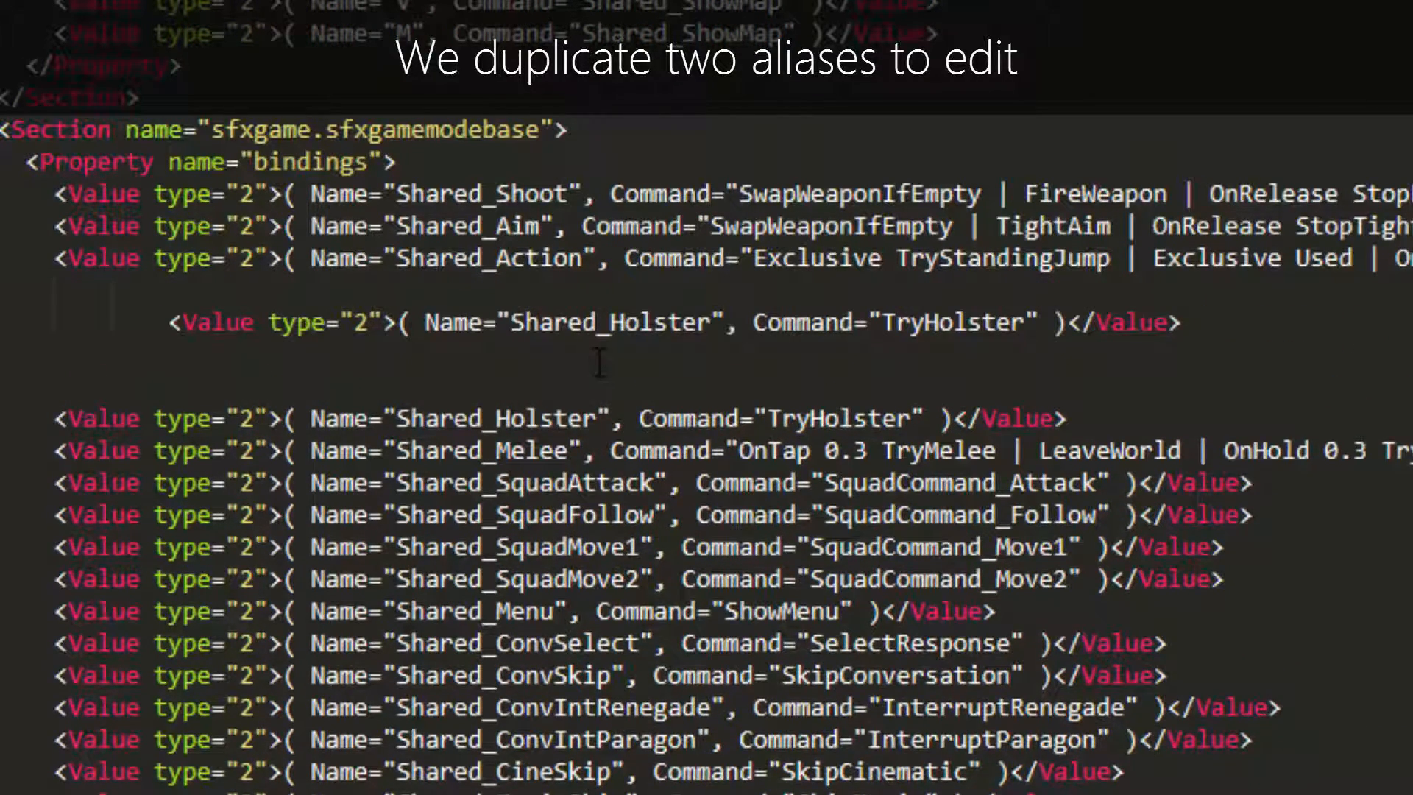
key("ctrl+v")
key("BackSpace")
key("BackSpace")
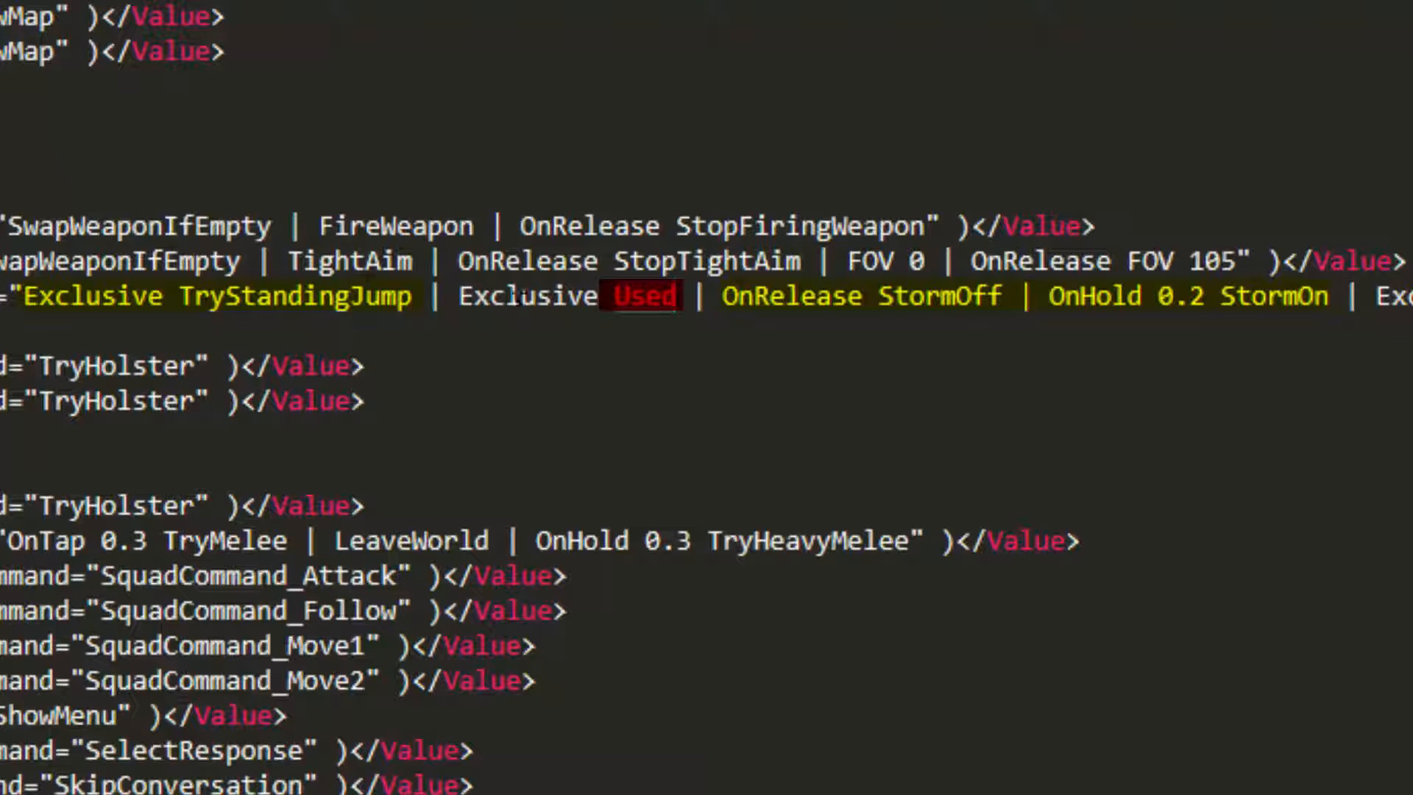
Review the jump, Used and storm commands combined in the Shared_Action command list
left_click_drag(16, 287, 413, 309)
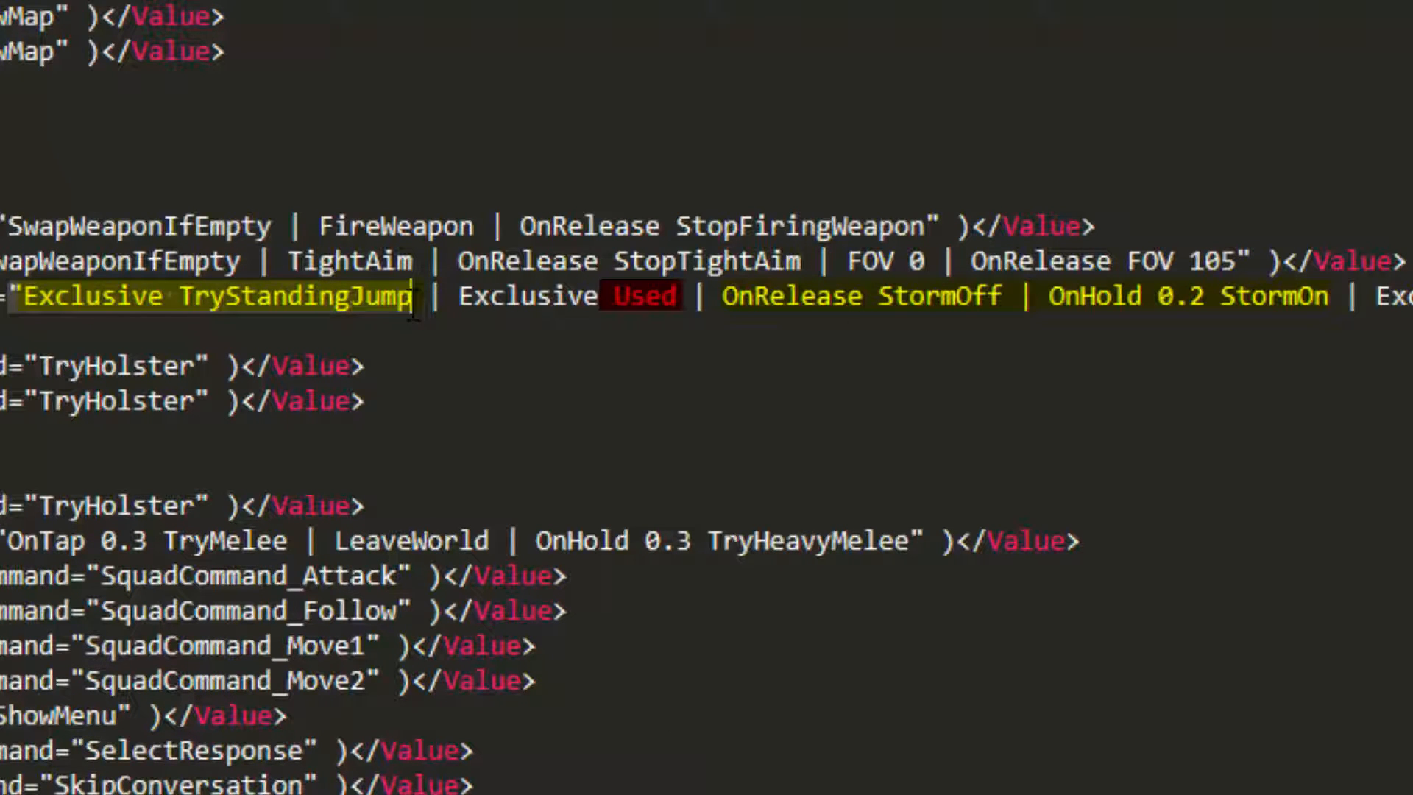
left_click_drag(739, 271, 708, 298)
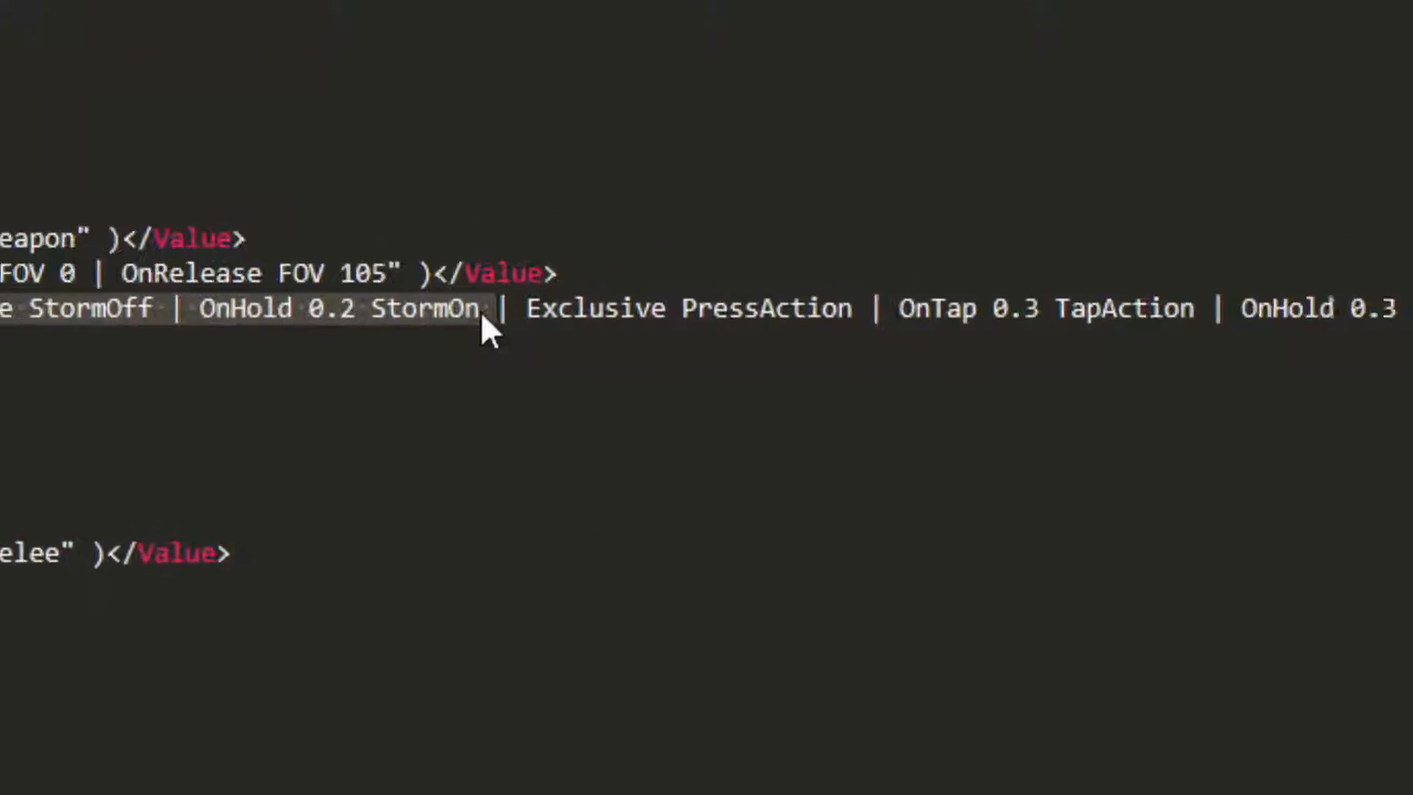
left_click_drag(217, 313, 1258, 307)
Rename the two copied Shared_Holster aliases below Shared_Action to PC_Storm and PC_Action
left_click(132, 395)
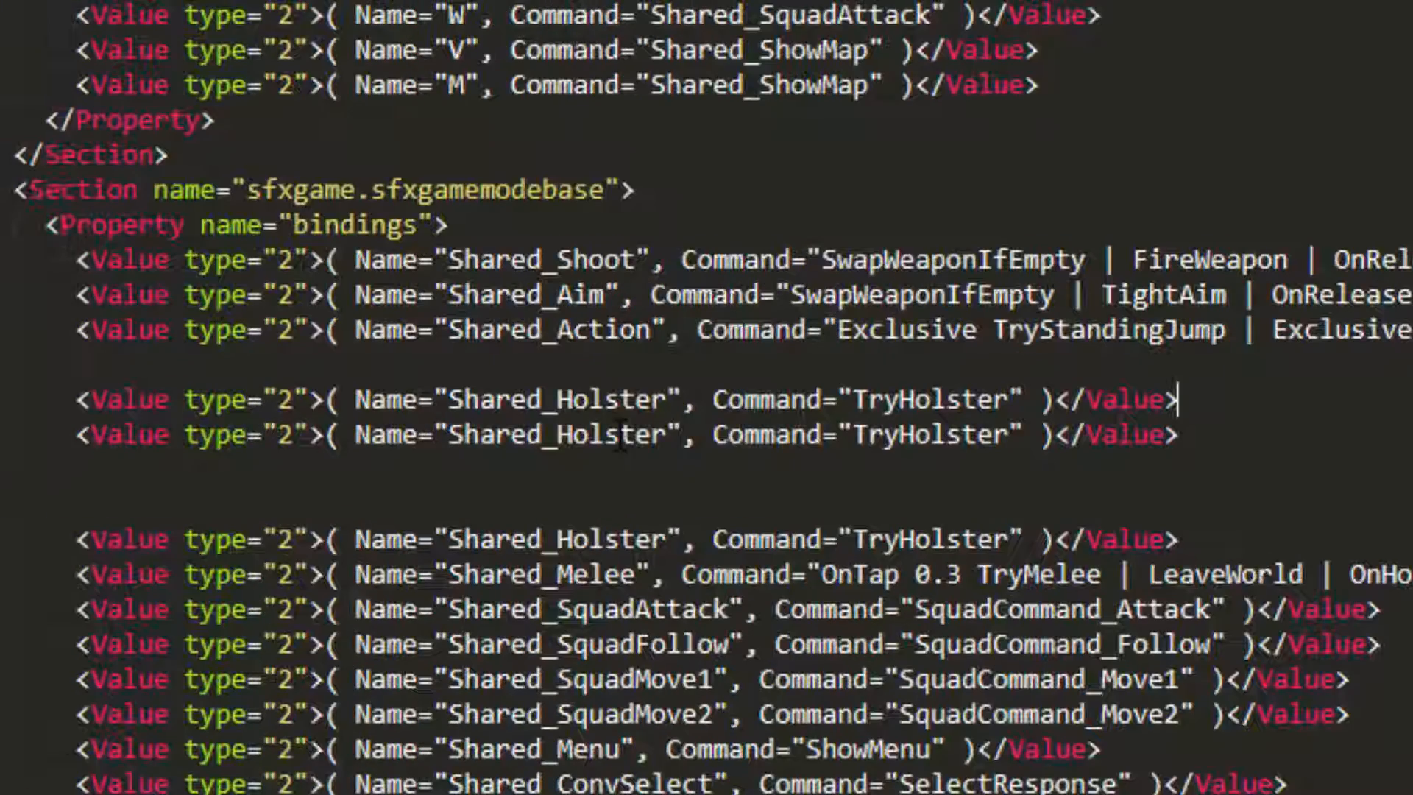
double_click(485, 399)
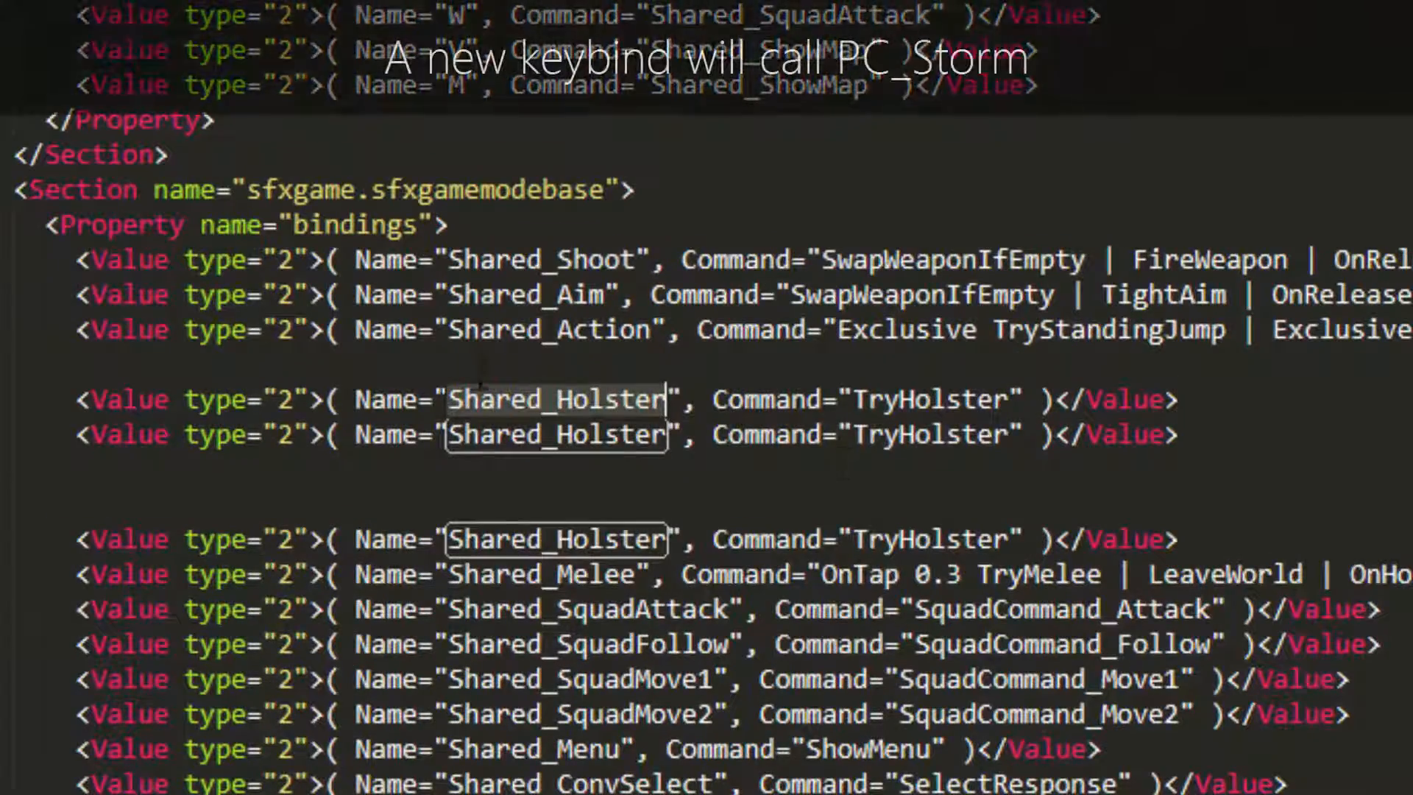
type("PC_Storm")
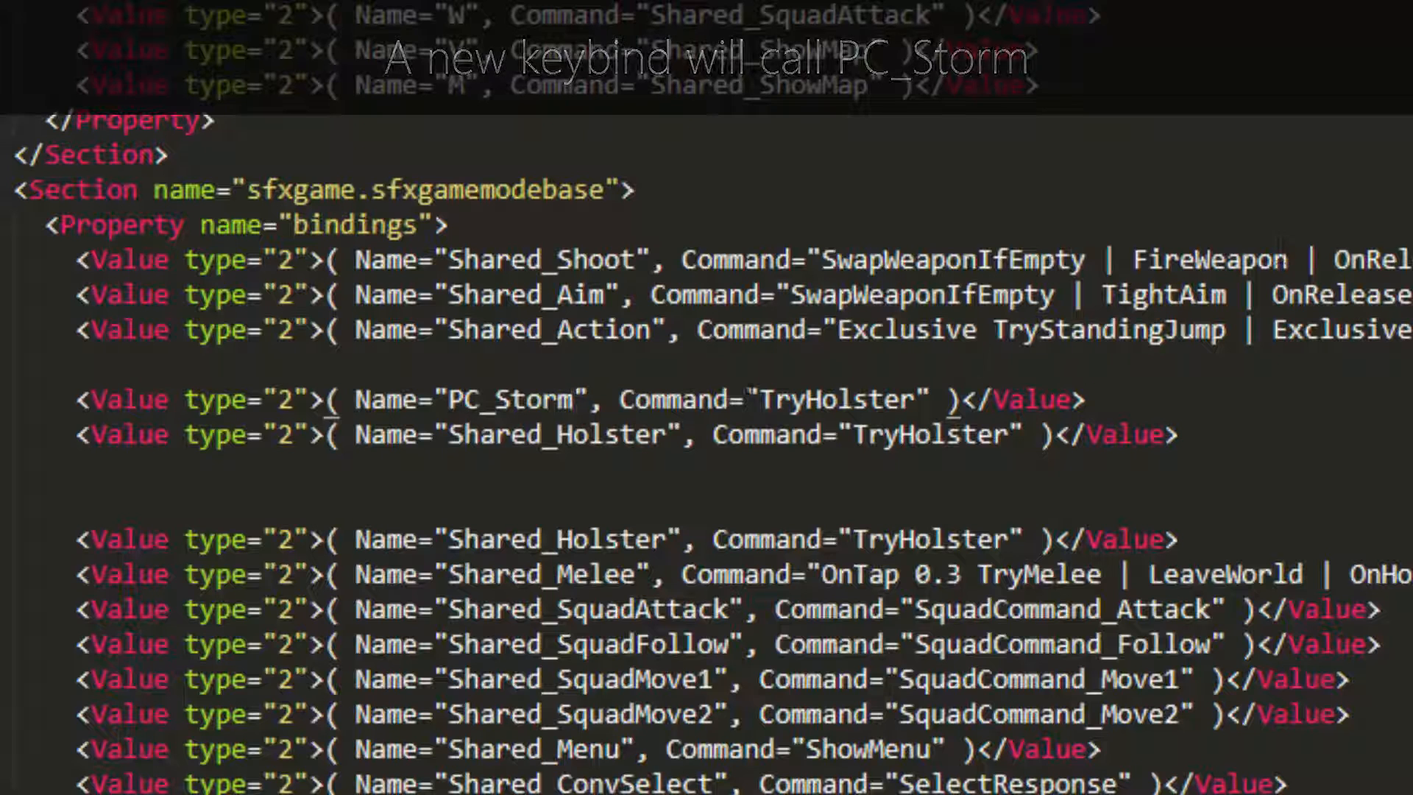
double_click(581, 434)
type("PC_Action")
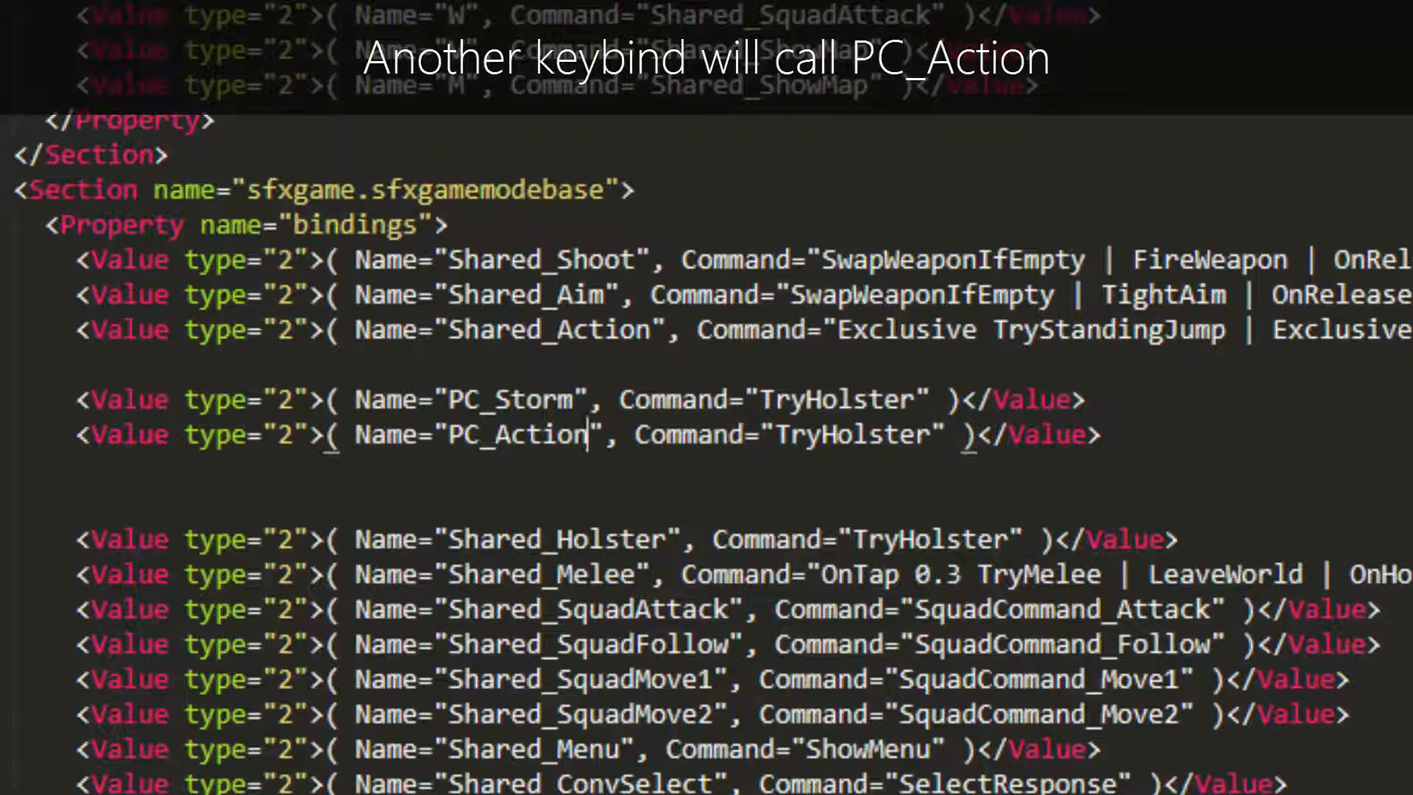
Remove the word Exclusive in front of Used in the Shared_Action command
double_click(1326, 334)
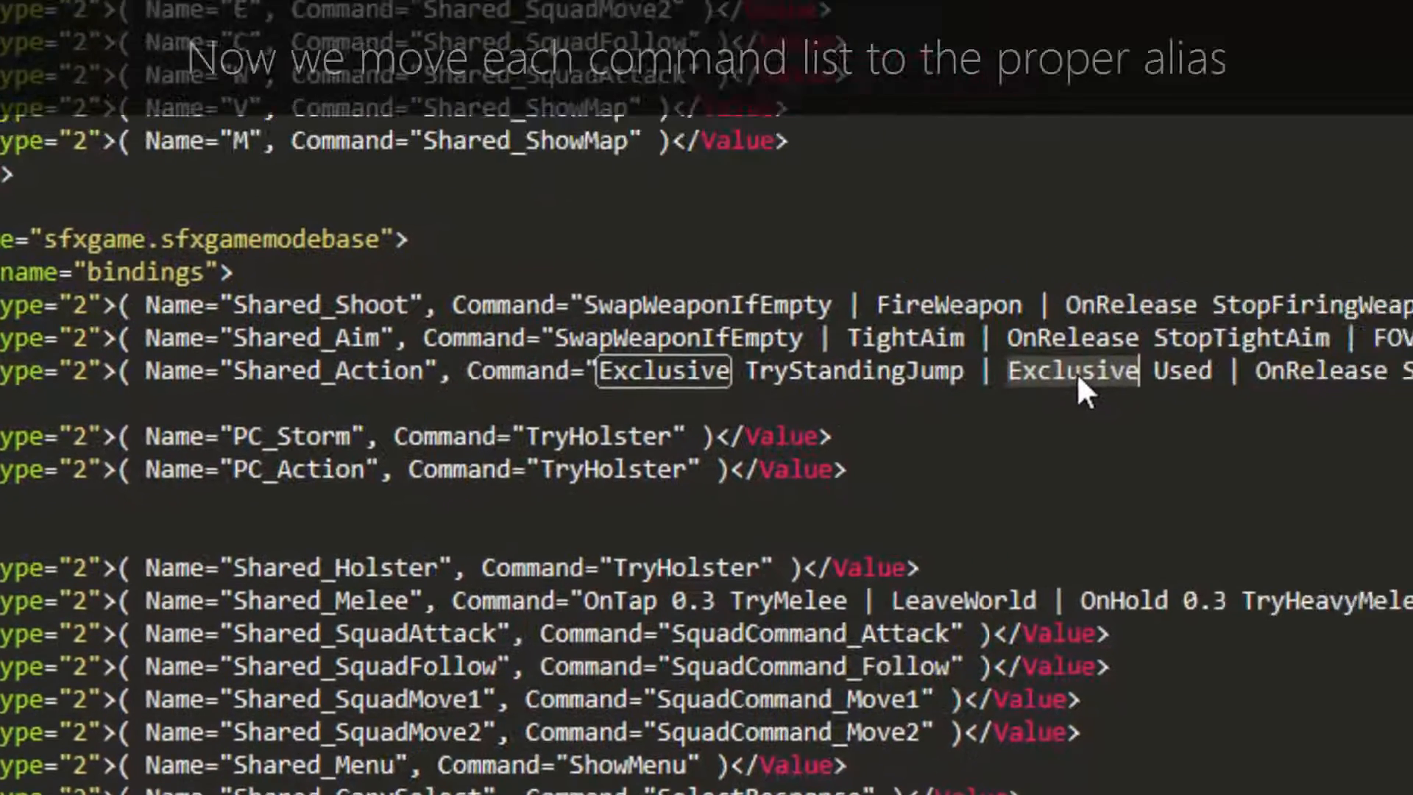
key("BackSpace")
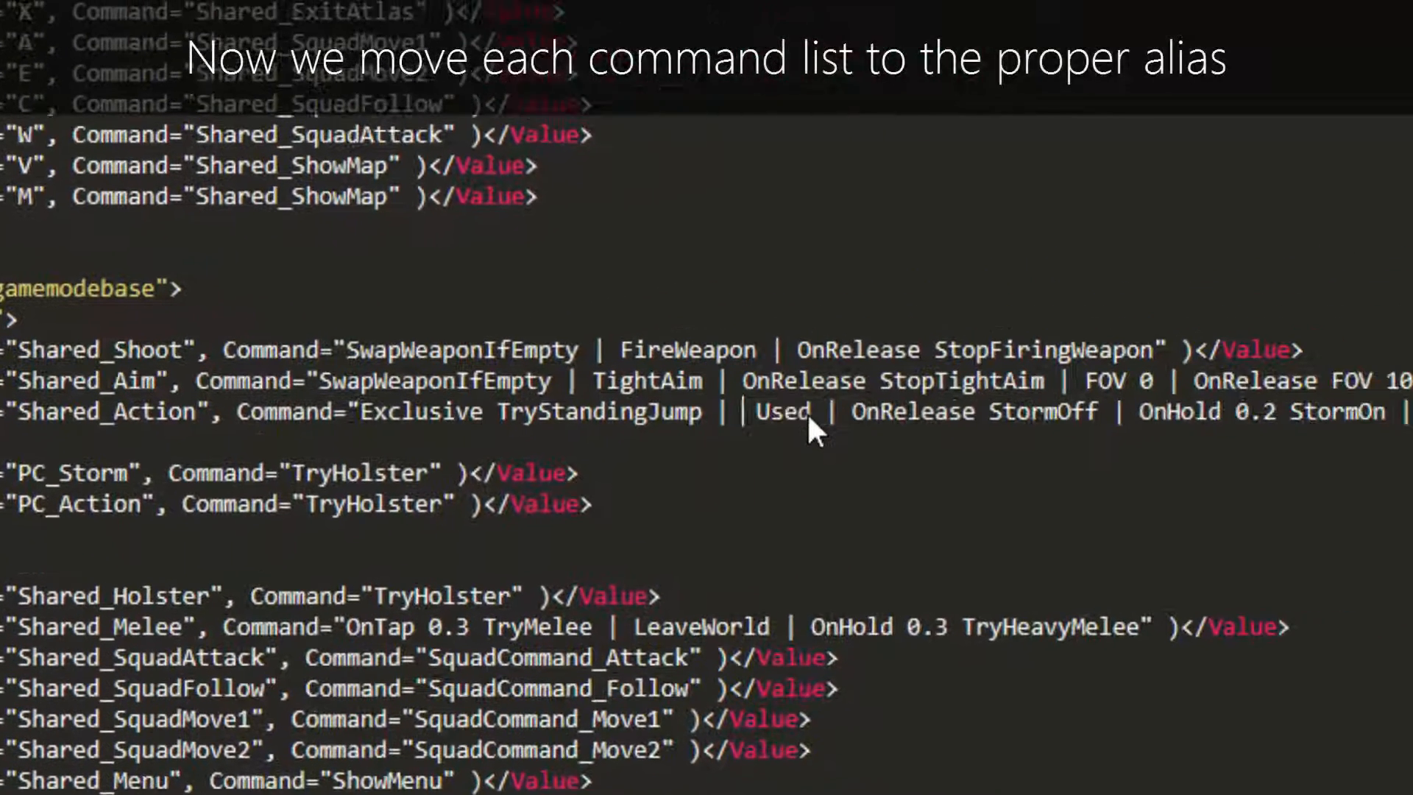
key("BackSpace")
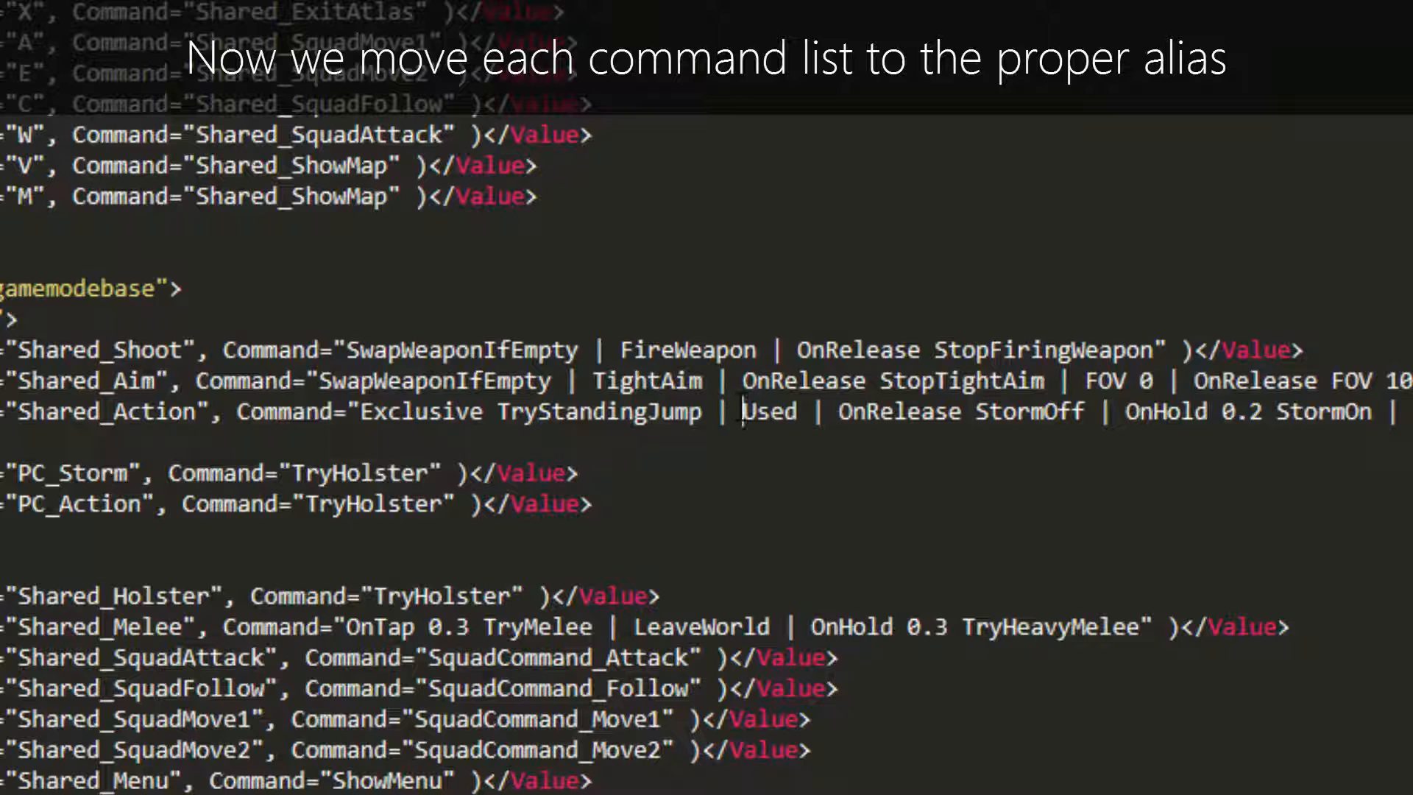
Move "Exclusive TryStandingJump" from Shared_Action into the PC_Storm command in place of TryHolster, followed by a "|" separator
left_click_drag(700, 414, 369, 405)
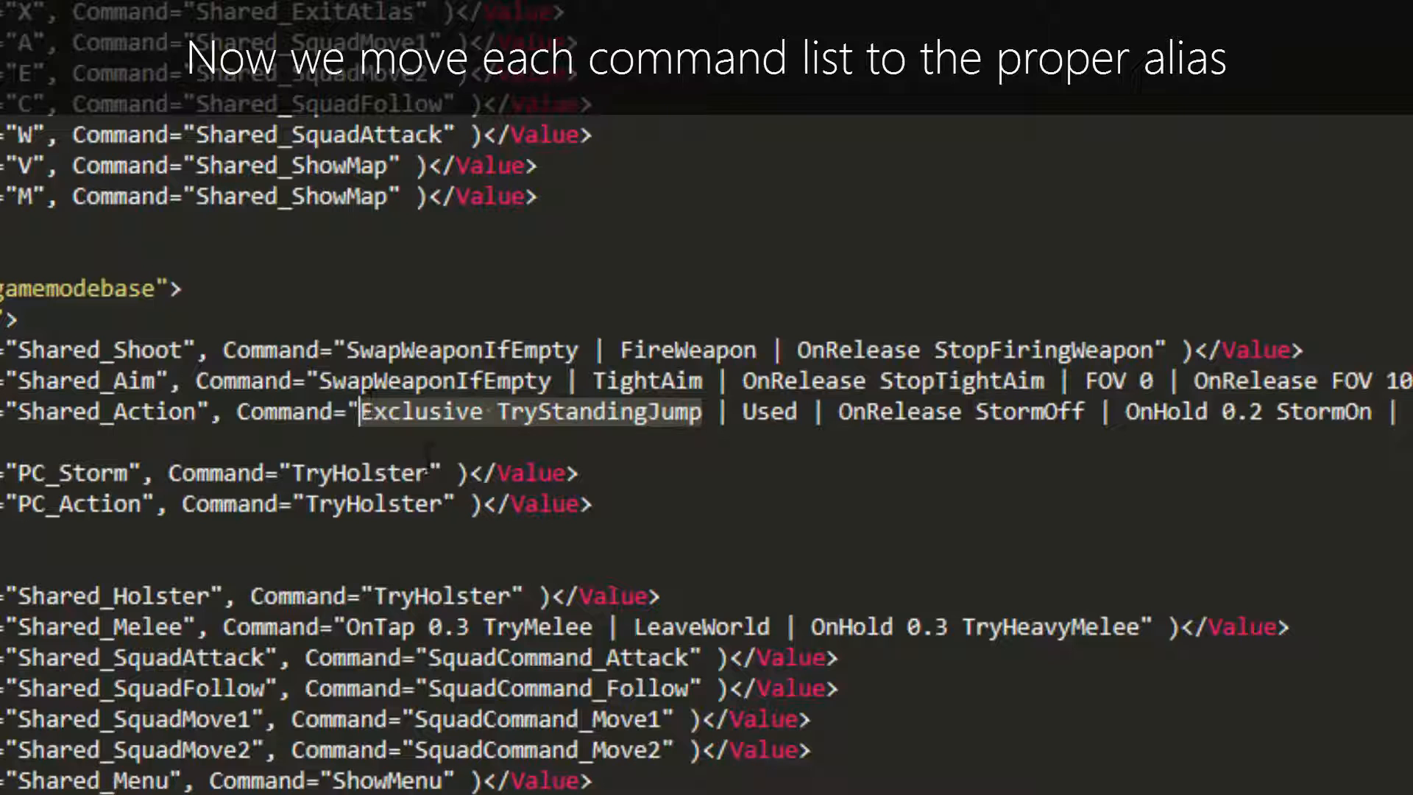
key("ctrl+x")
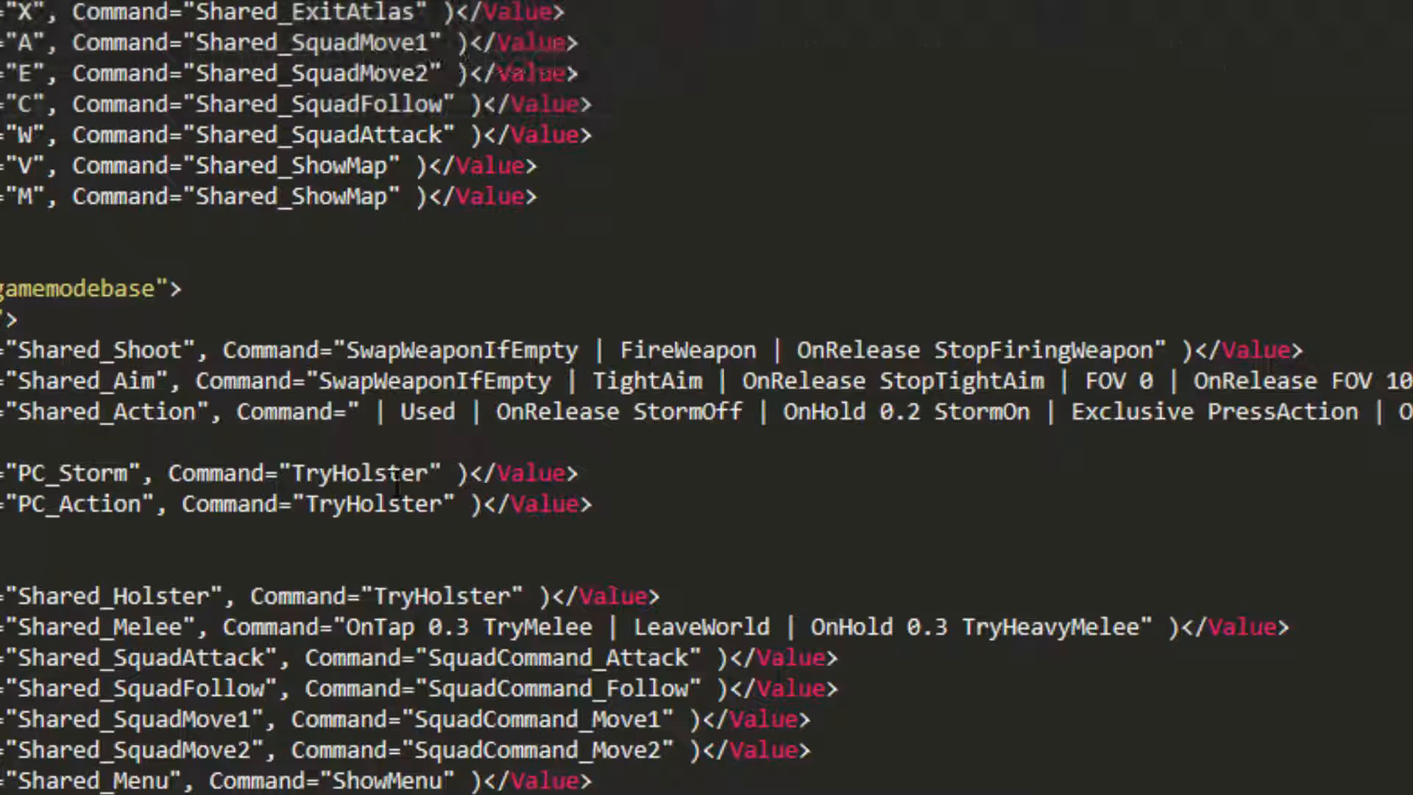
double_click(397, 473)
key("ctrl+v")
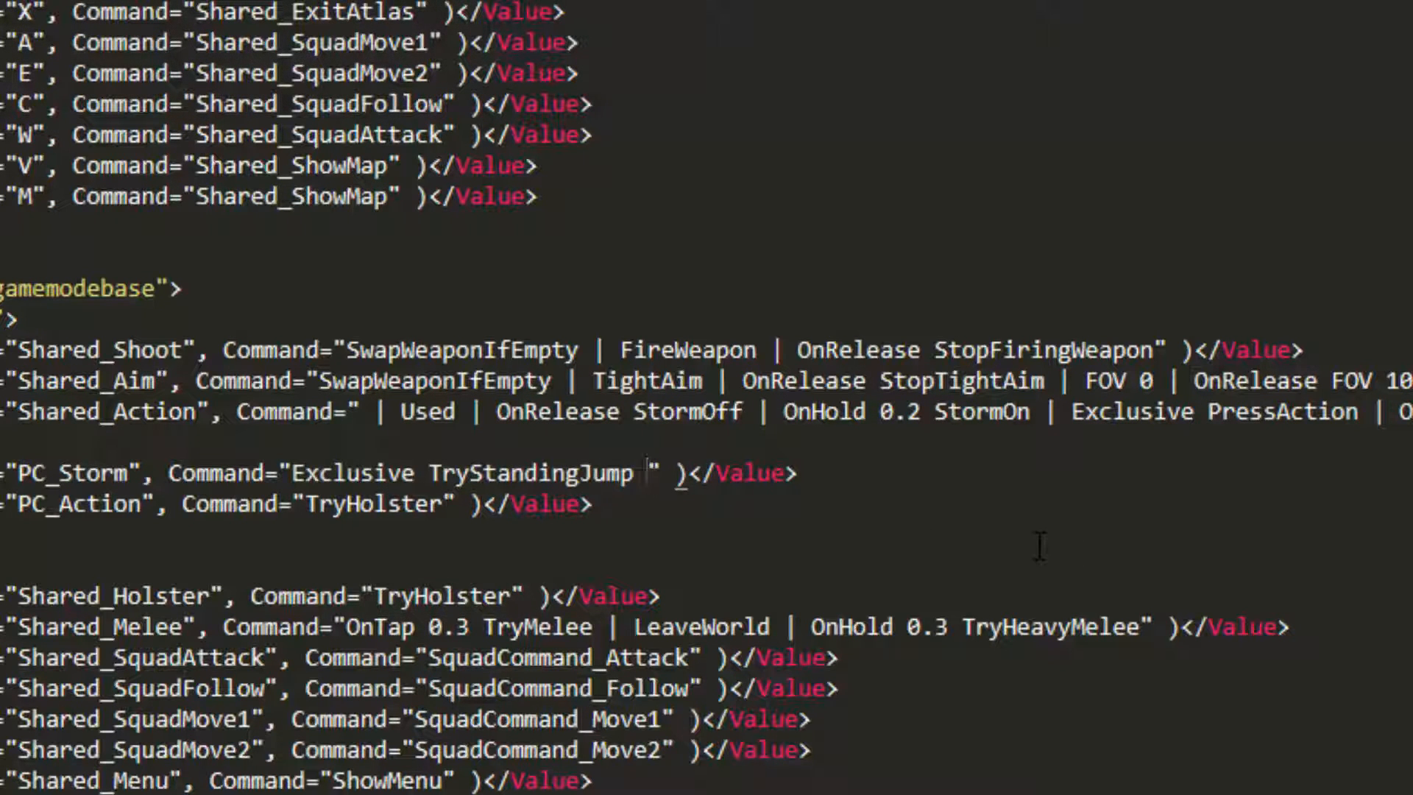
type("|")
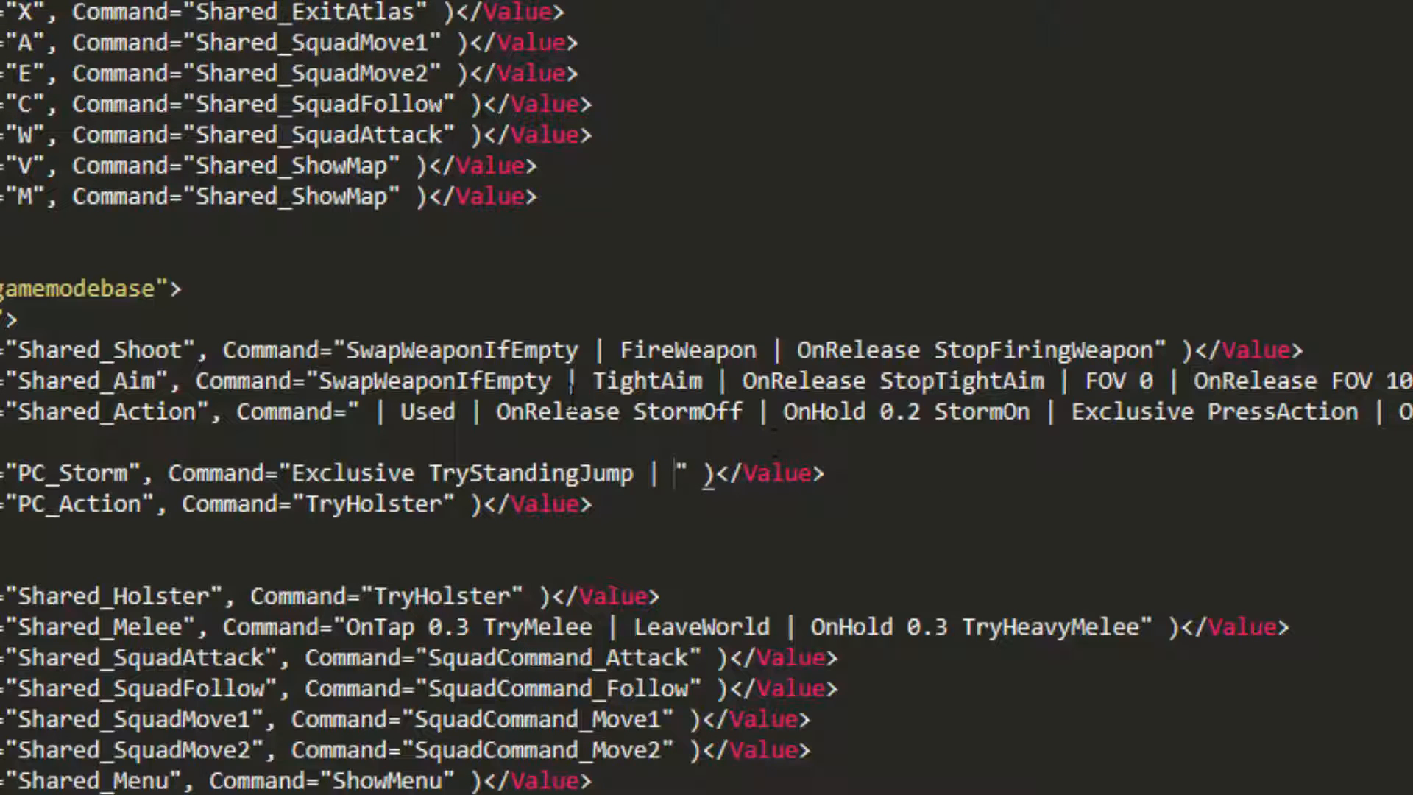
Move "OnRelease StormOff | OnHold 0.2 StormOn" from Shared_Action to the end of the PC_Storm command
left_click_drag(497, 411, 1025, 416)
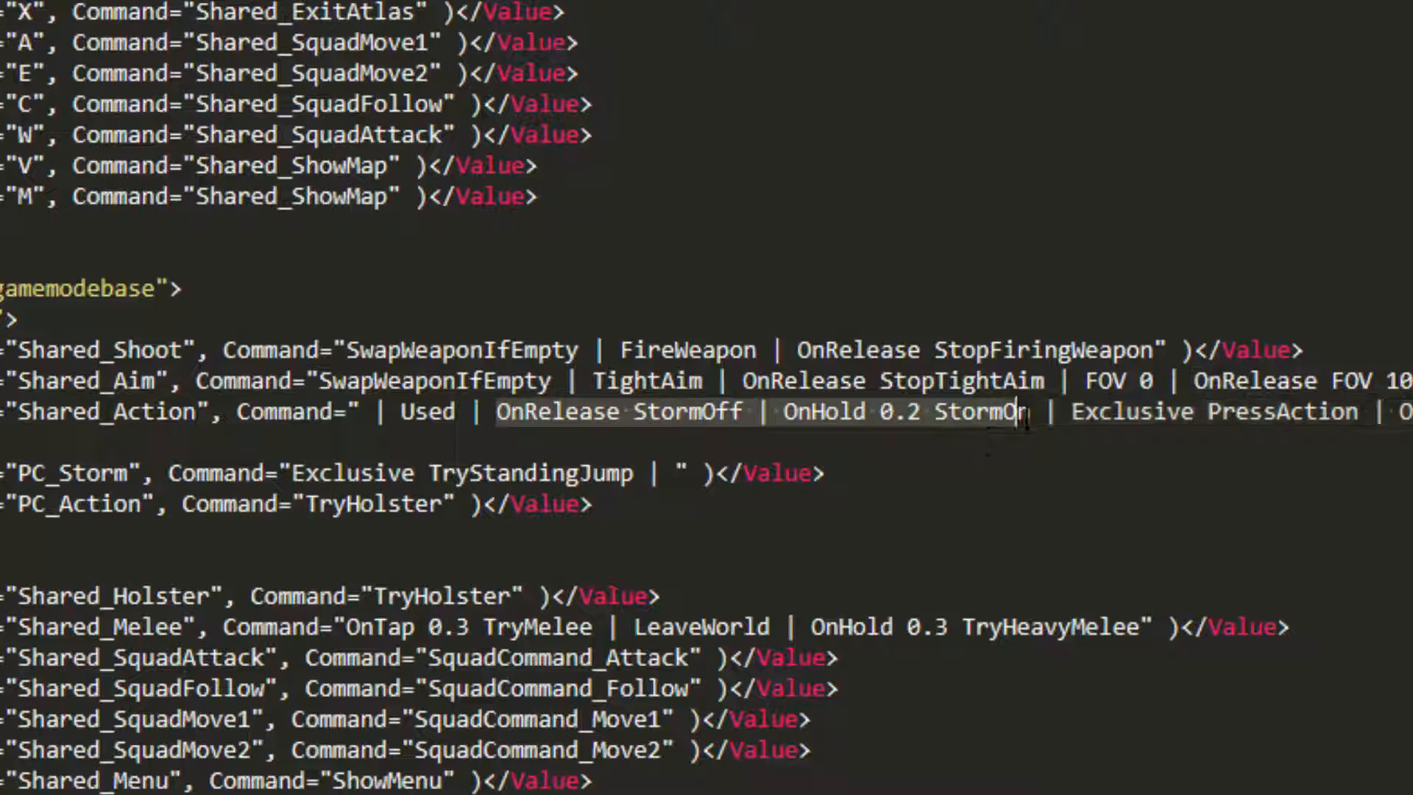
key("ctrl+x")
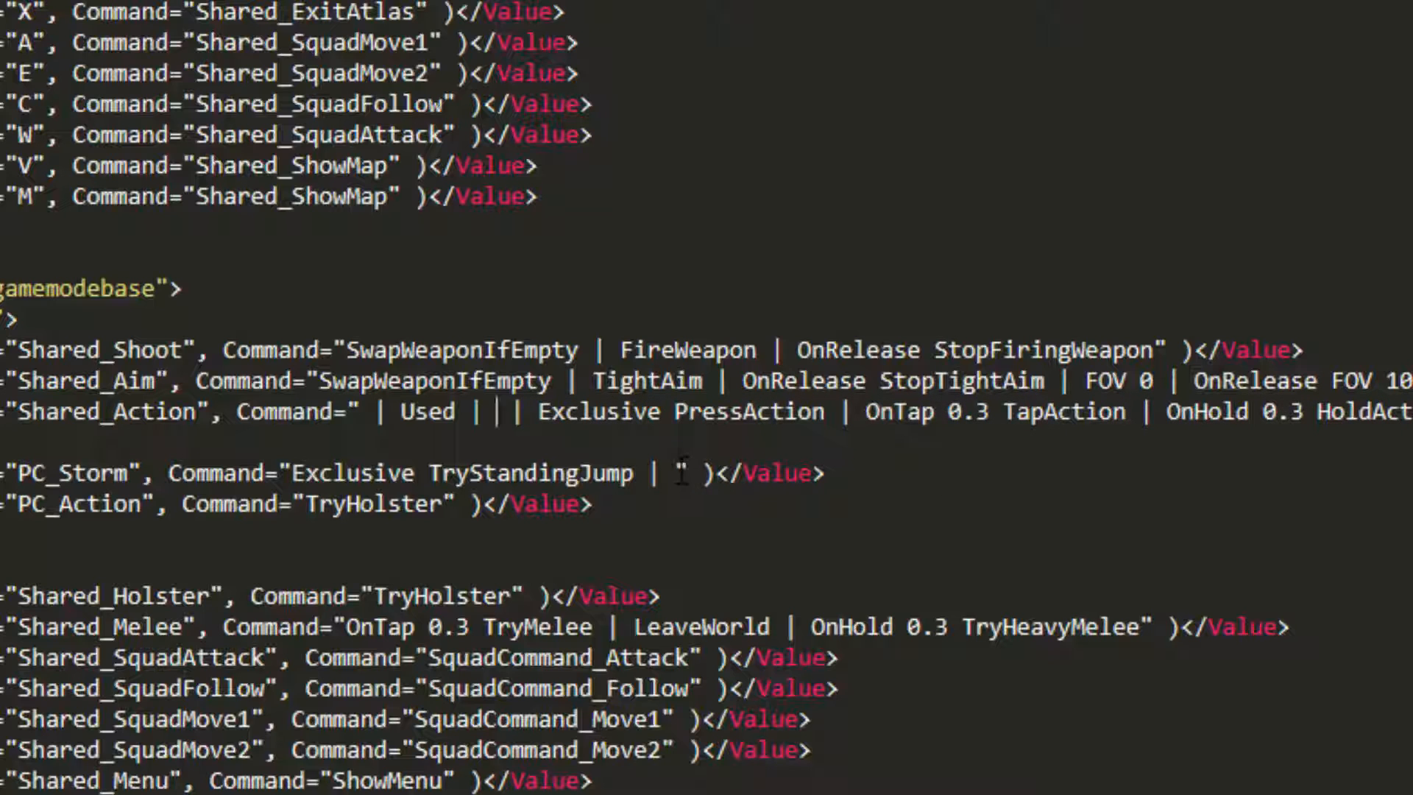
key("ctrl+v")
Delete "OnHold 0.2" in front of StormOn in the PC_Storm command
key("Left")
key("Left")
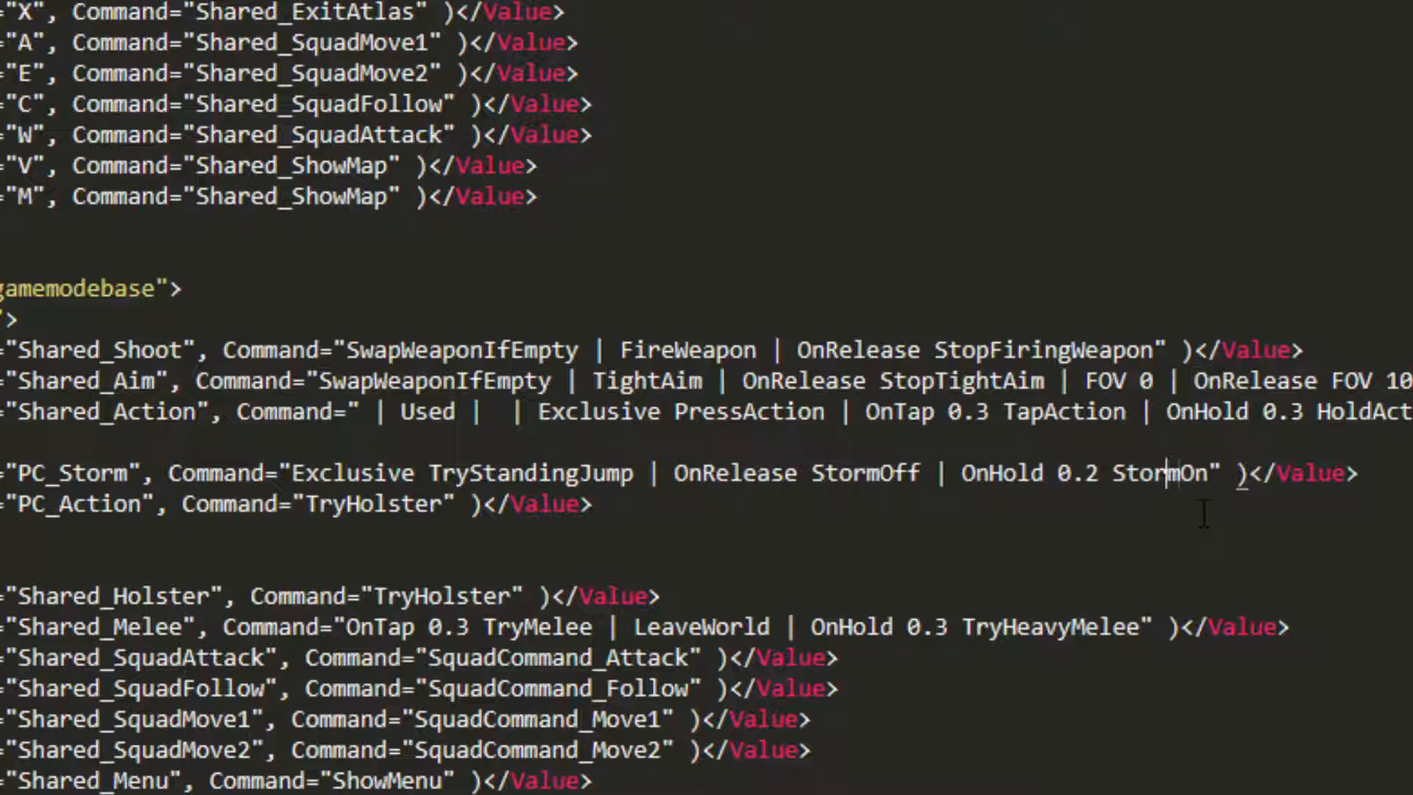
key("BackSpace")
key("BackSpace")
key("BackSpace")
key("BackSpace")
key("BackSpace")
key("BackSpace")
key("BackSpace")
key("BackSpace")
key("BackSpace")
key("BackSpace")
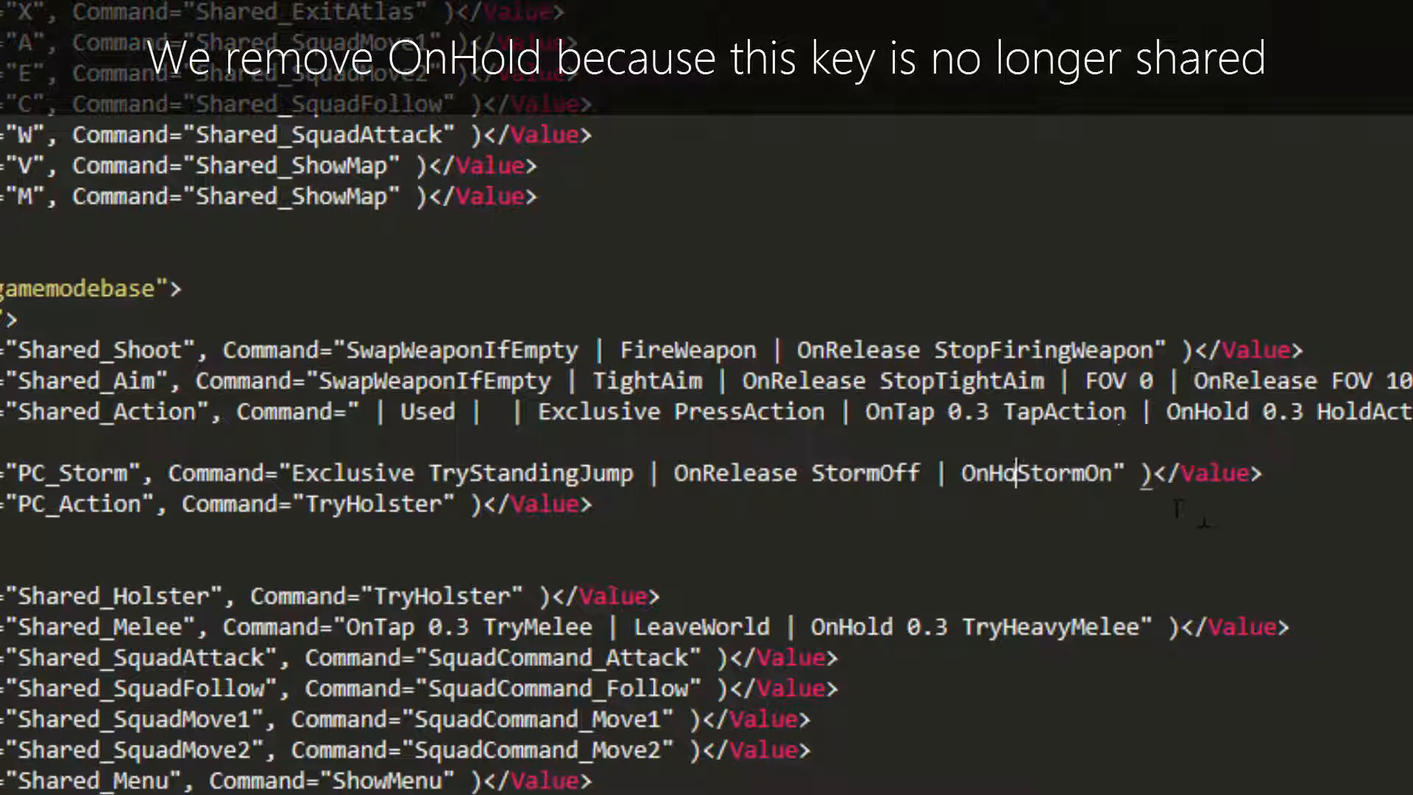
key("BackSpace")
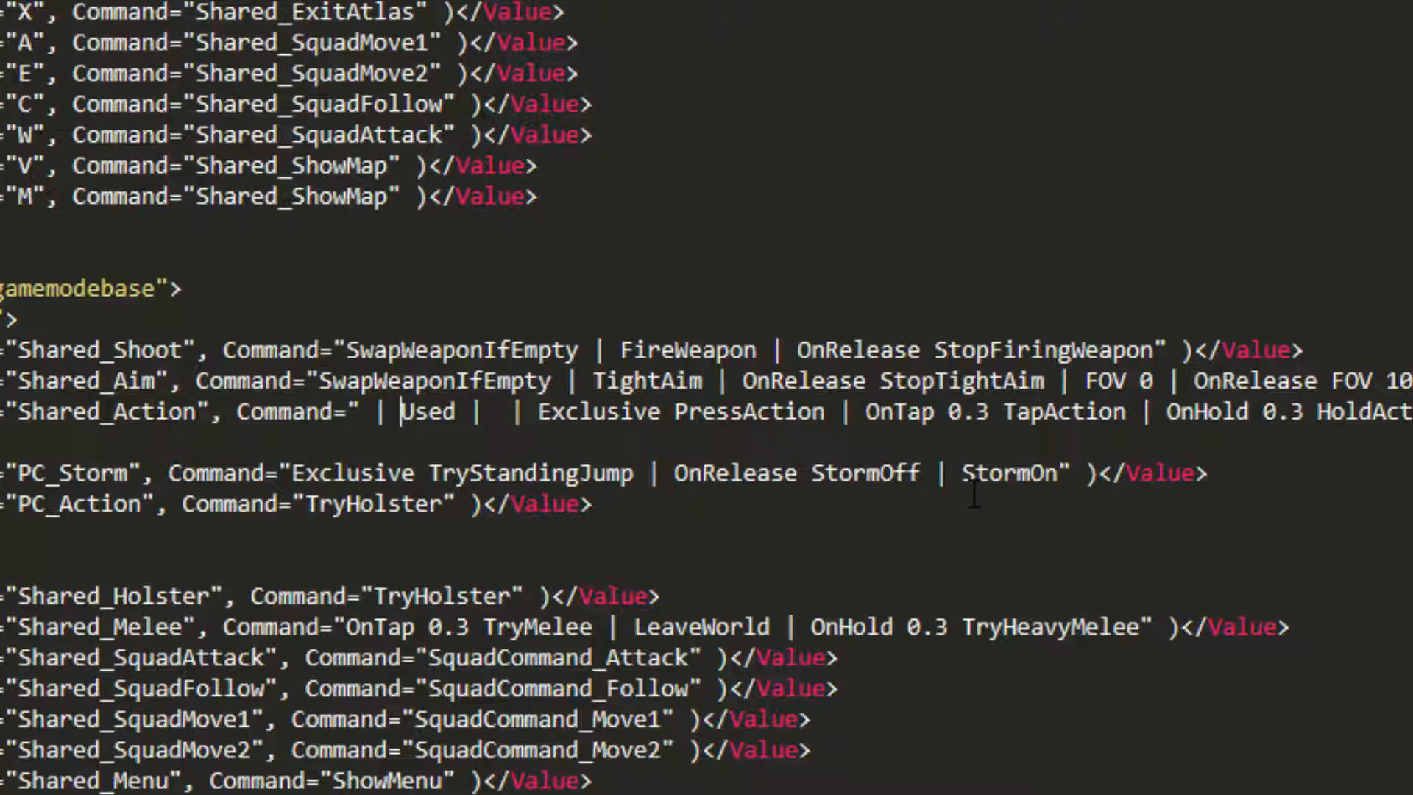
Remove the leftover "|" separators around Used and the Exclusive before PressAction in the Shared_Action command
key("BackSpace")
key("BackSpace")
key("BackSpace")
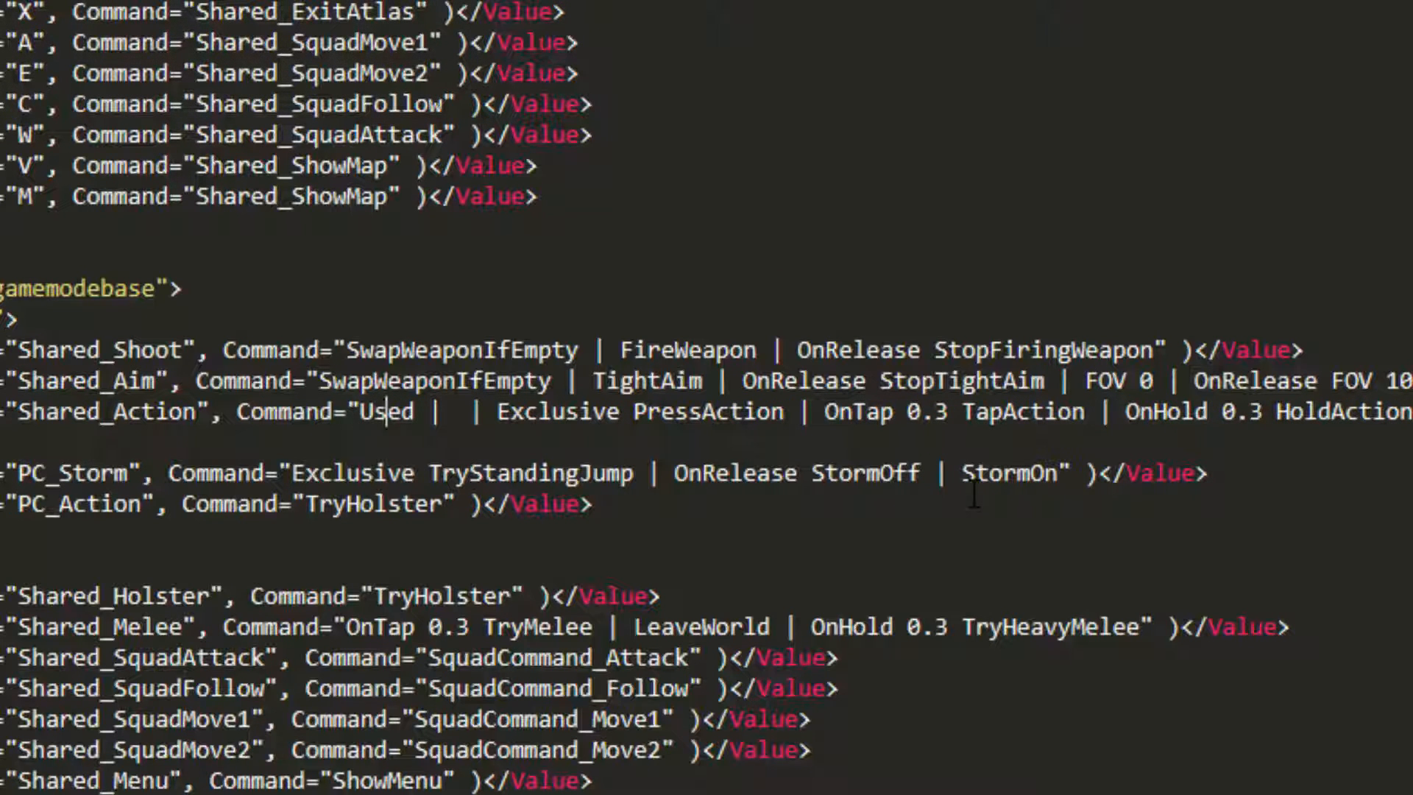
key("Right")
key("Right")
key("Right")
key("Delete")
key("Delete")
key("Delete")
key("Delete")
key("Delete")
key("Delete")
key("Delete")
key("Delete")
key("Delete")
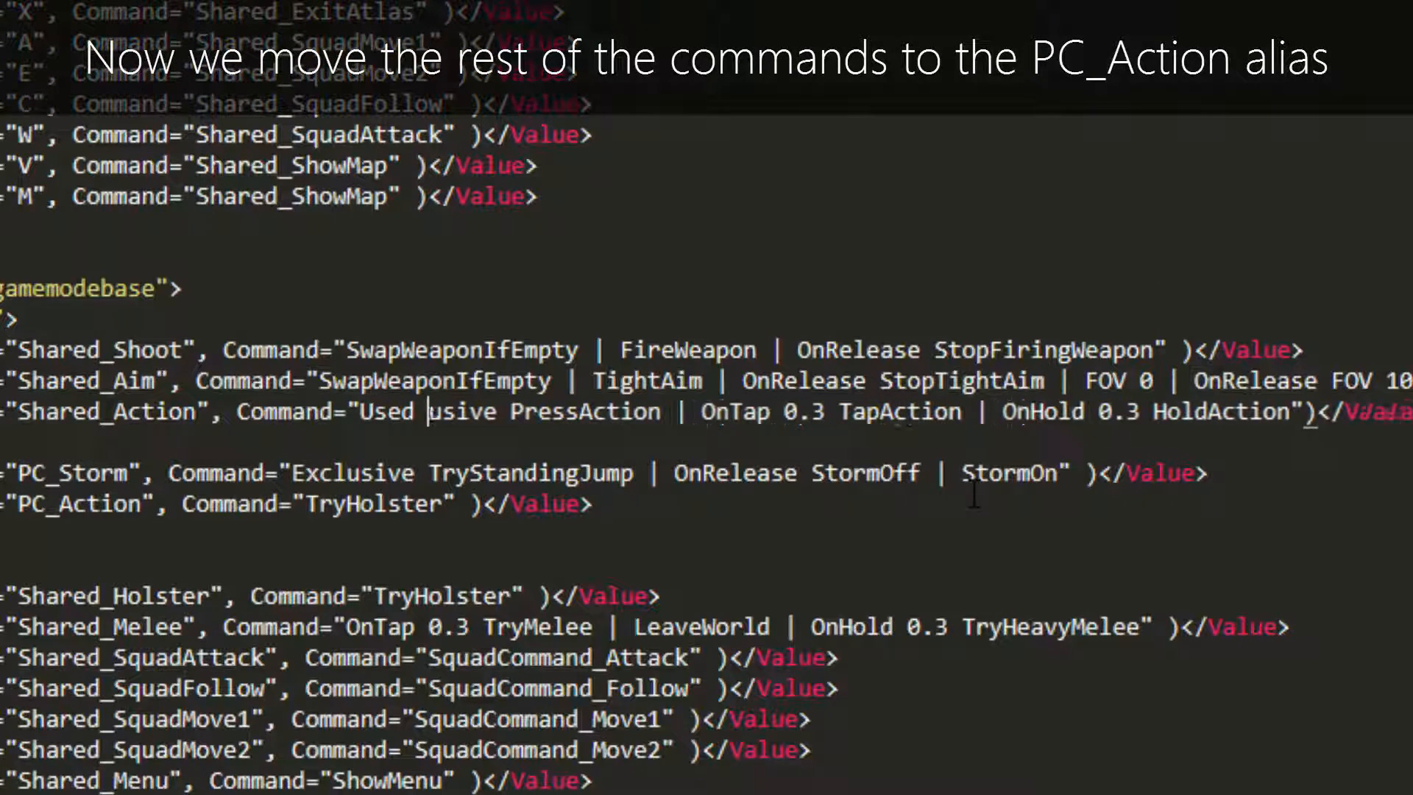
key("Delete")
key("Delete")
key("Delete")
key("Delete")
key("Delete")
key("Delete")
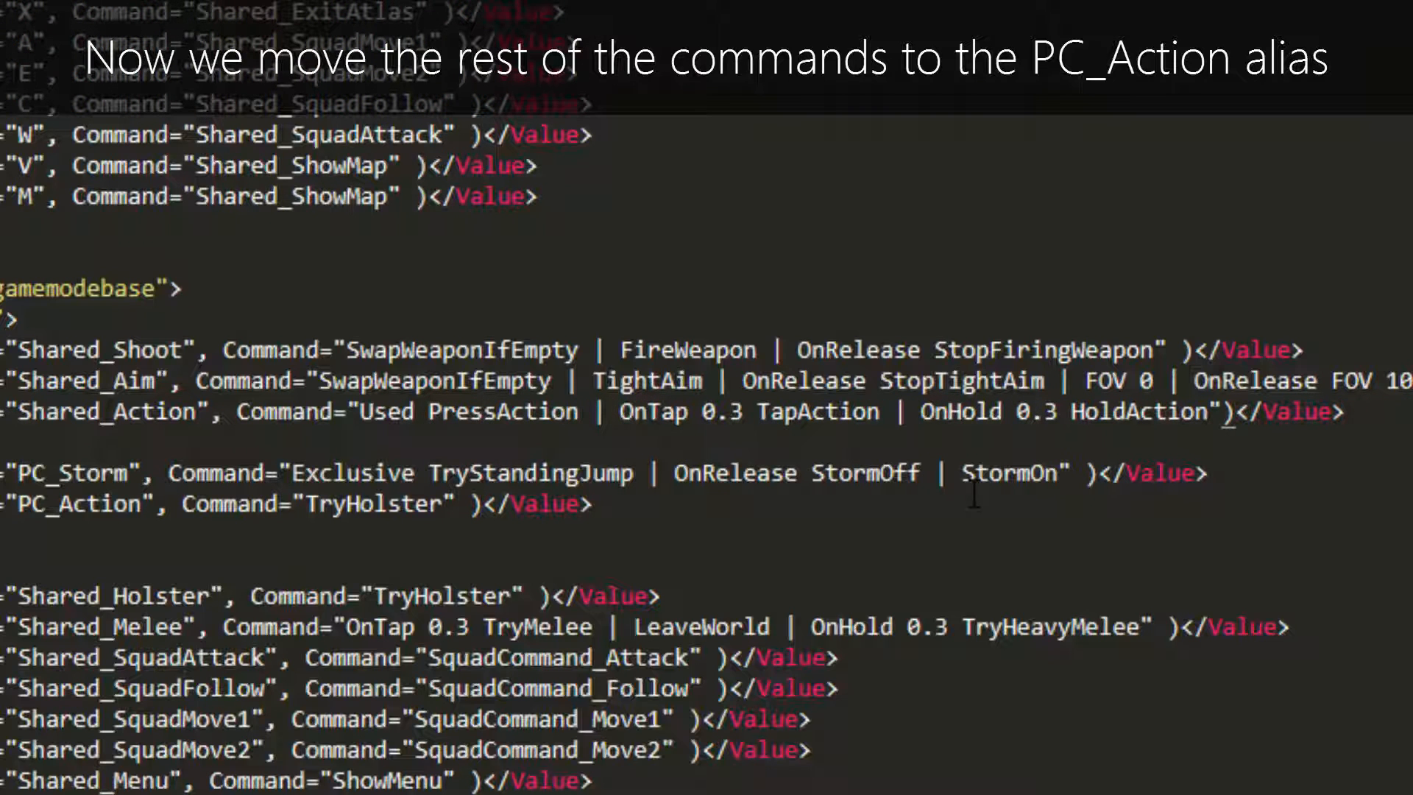
Move "PressAction | OnTap 0.3 TapAction | OnHold 0.3 HoldAction" from Shared_Action into the PC_Action command in place of TryHolster
key("shift+Right")
key("shift+Right")
key("shift+Right")
key("shift+Right")
key("shift+Right")
key("shift+Right")
key("shift+Right")
key("shift+Right")
key("shift+Right")
key("shift+Right")
key("shift+Right")
key("shift+Right")
key("shift+Right")
key("shift+Right")
key("shift+Right")
key("shift+Right")
key("shift+Right")
key("shift+Right")
key("shift+Right")
key("shift+Right")
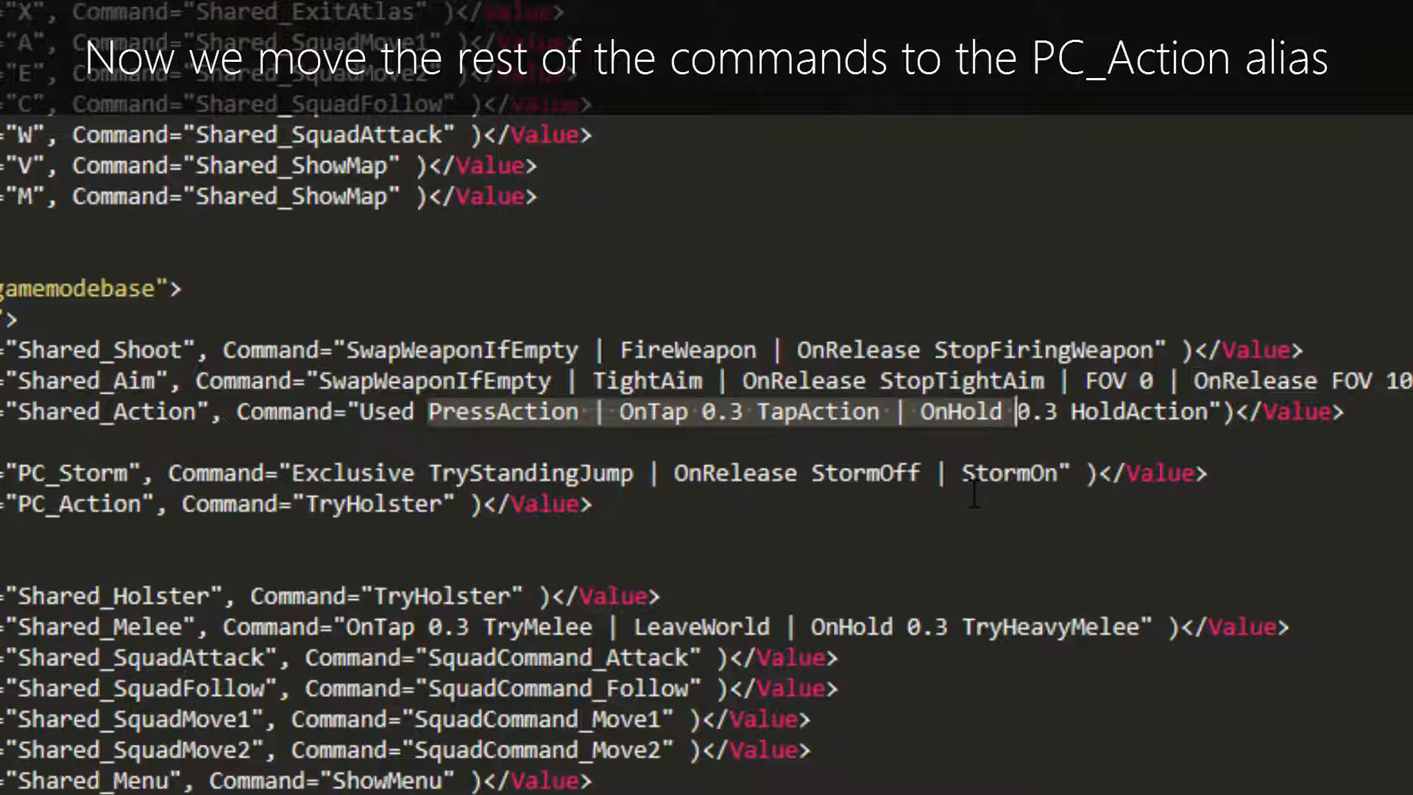
key("shift+Right")
key("shift+Right")
key("BackSpace")
key("BackSpace")
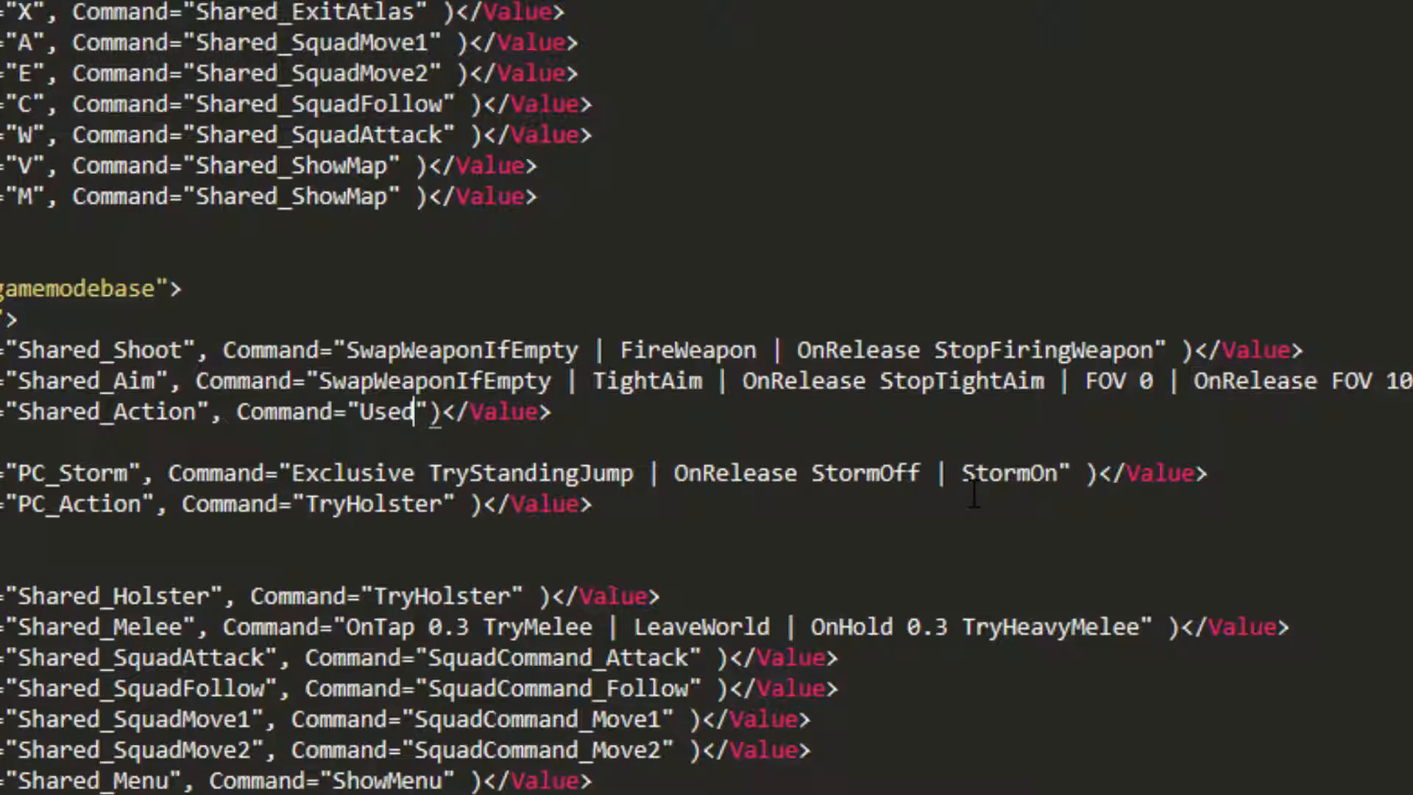
double_click(358, 503)
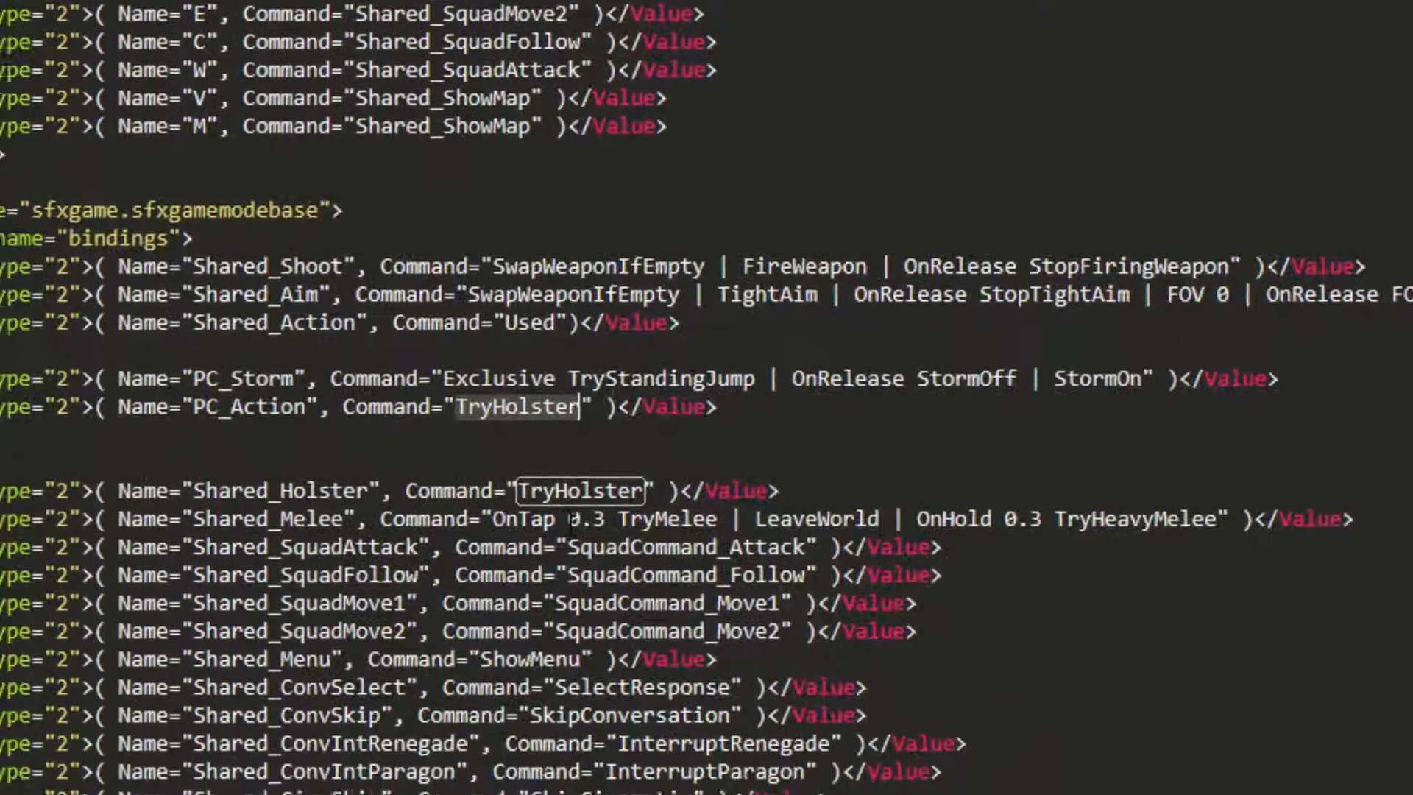
key("ctrl+v")
Remove the blank lines above PC_Storm and below PC_Action
left_click(203, 390)
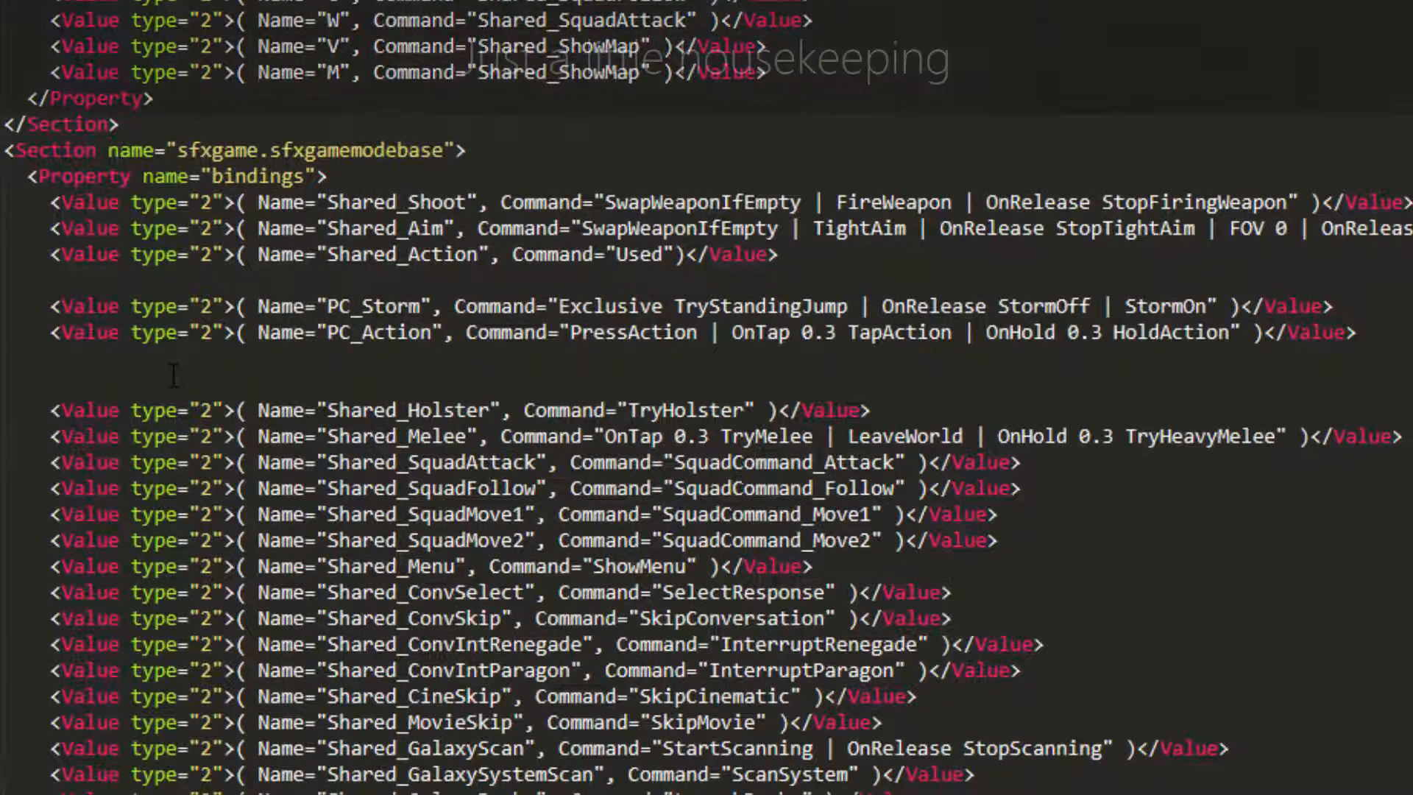
key("BackSpace")
key("BackSpace")
key("Up")
key("Up")
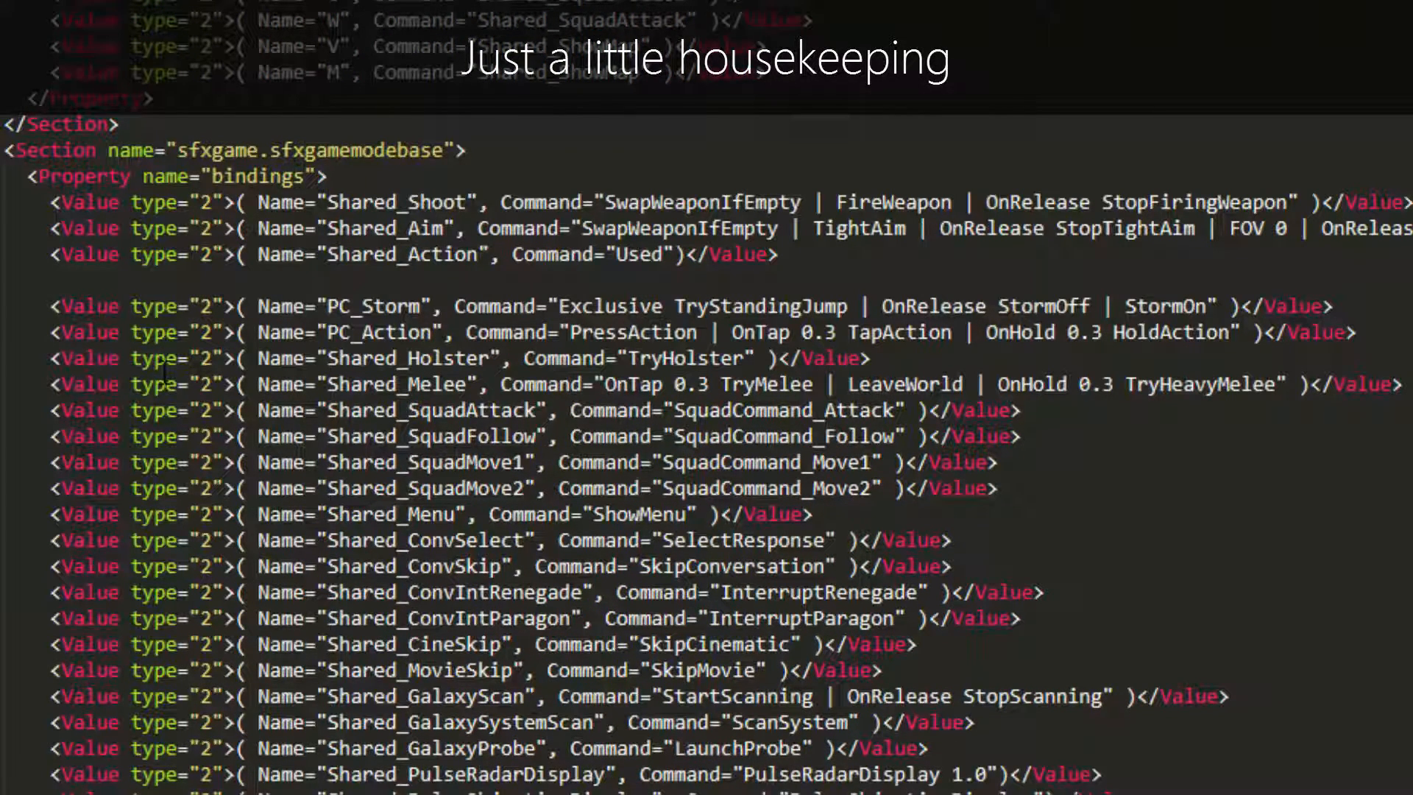
key("BackSpace")
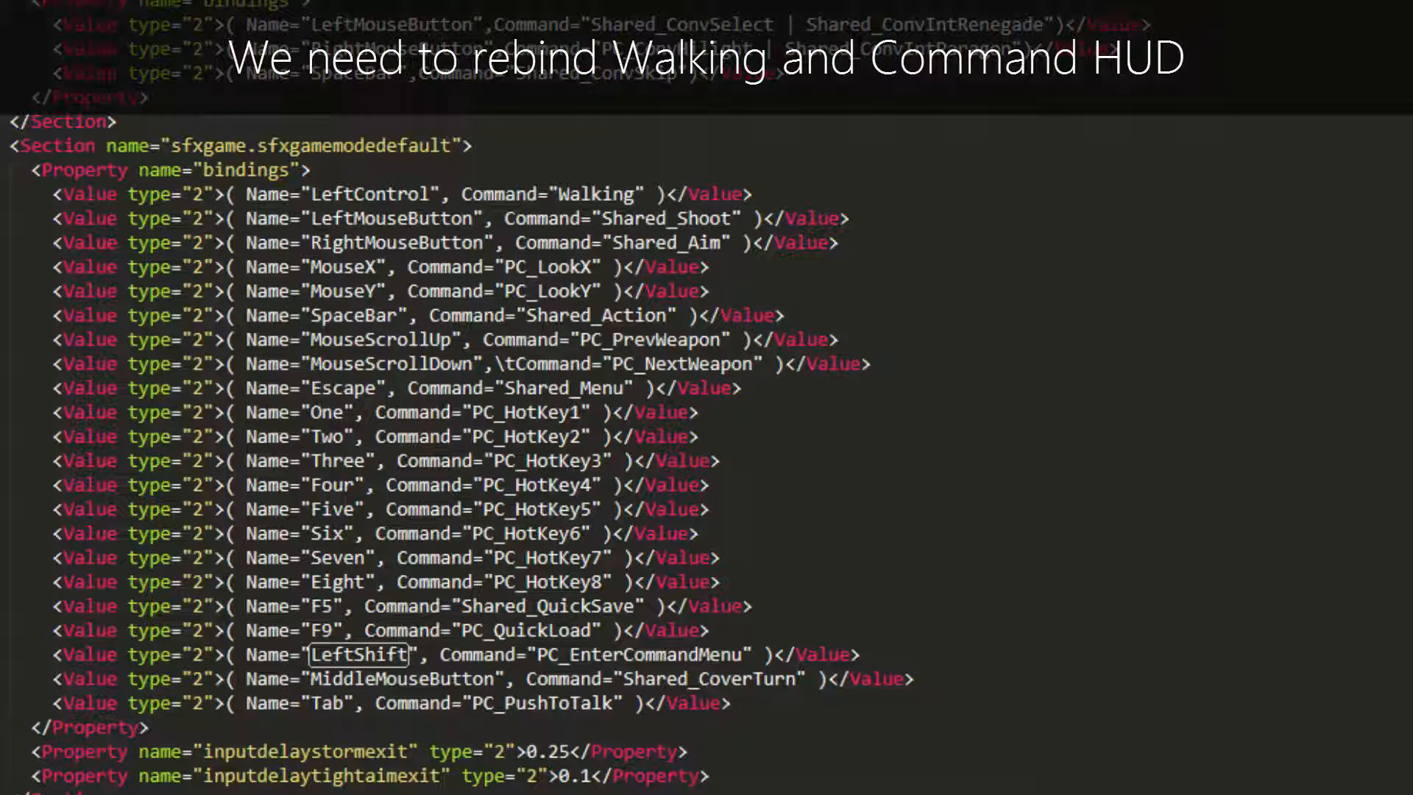
Delete the LeftControl Walking binding line from the sfxgame.sfxgamemodedefault section
left_click_drag(779, 188, 51, 195)
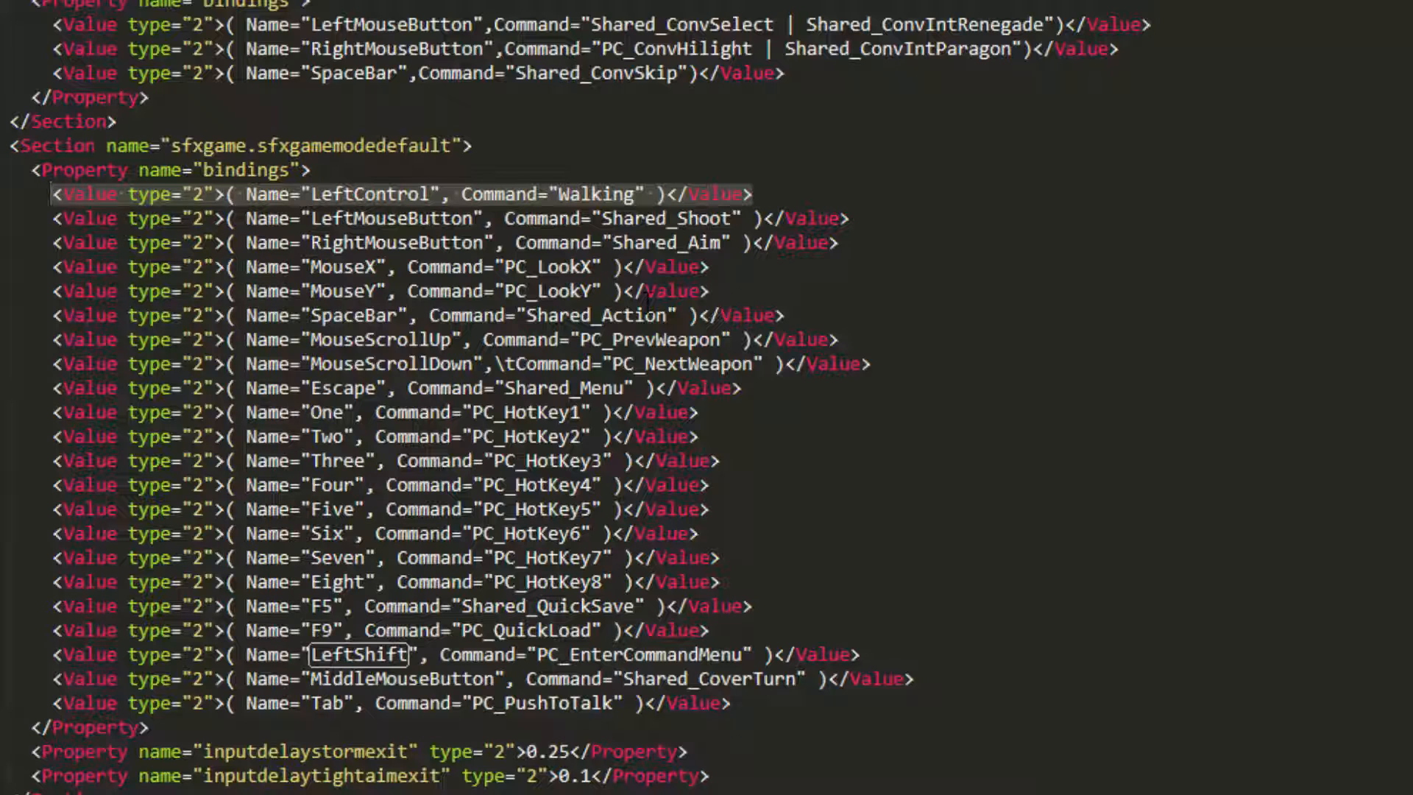
key("BackSpace")
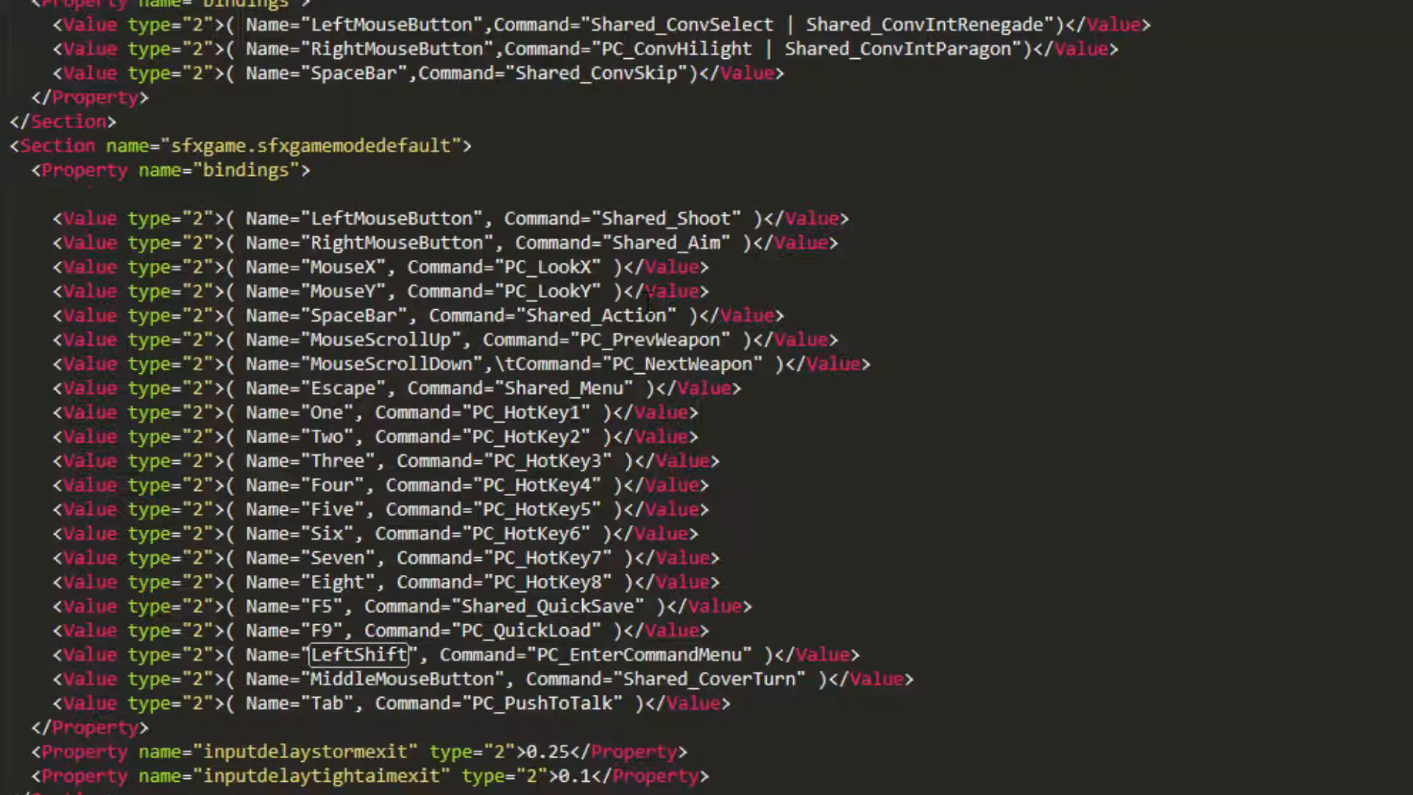
key("BackSpace")
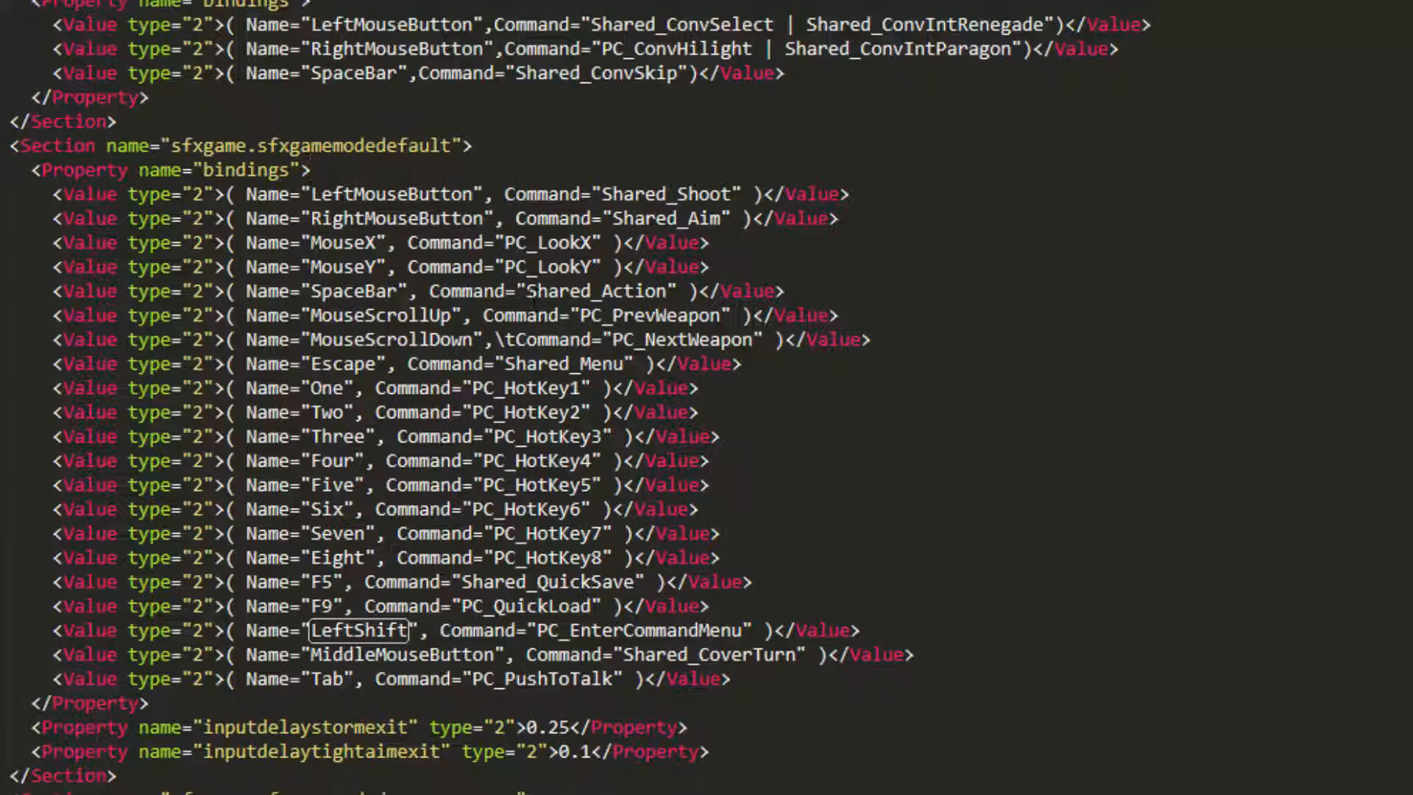
Change the PC_EnterCommandMenu binding's key from LeftShift to RightShift in the sfxgame.sfxgamemodedefault section
left_click_drag(897, 626, 51, 629)
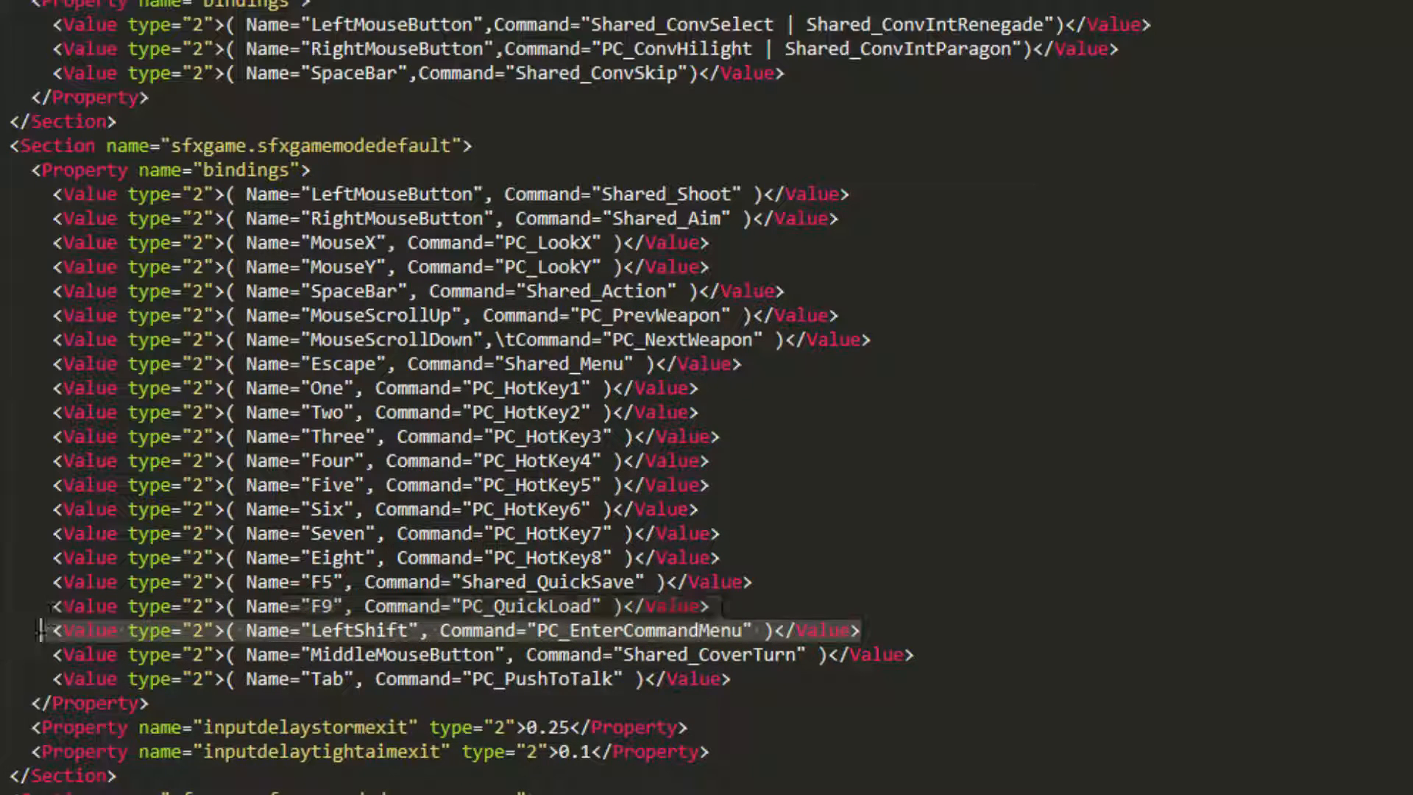
double_click(358, 630)
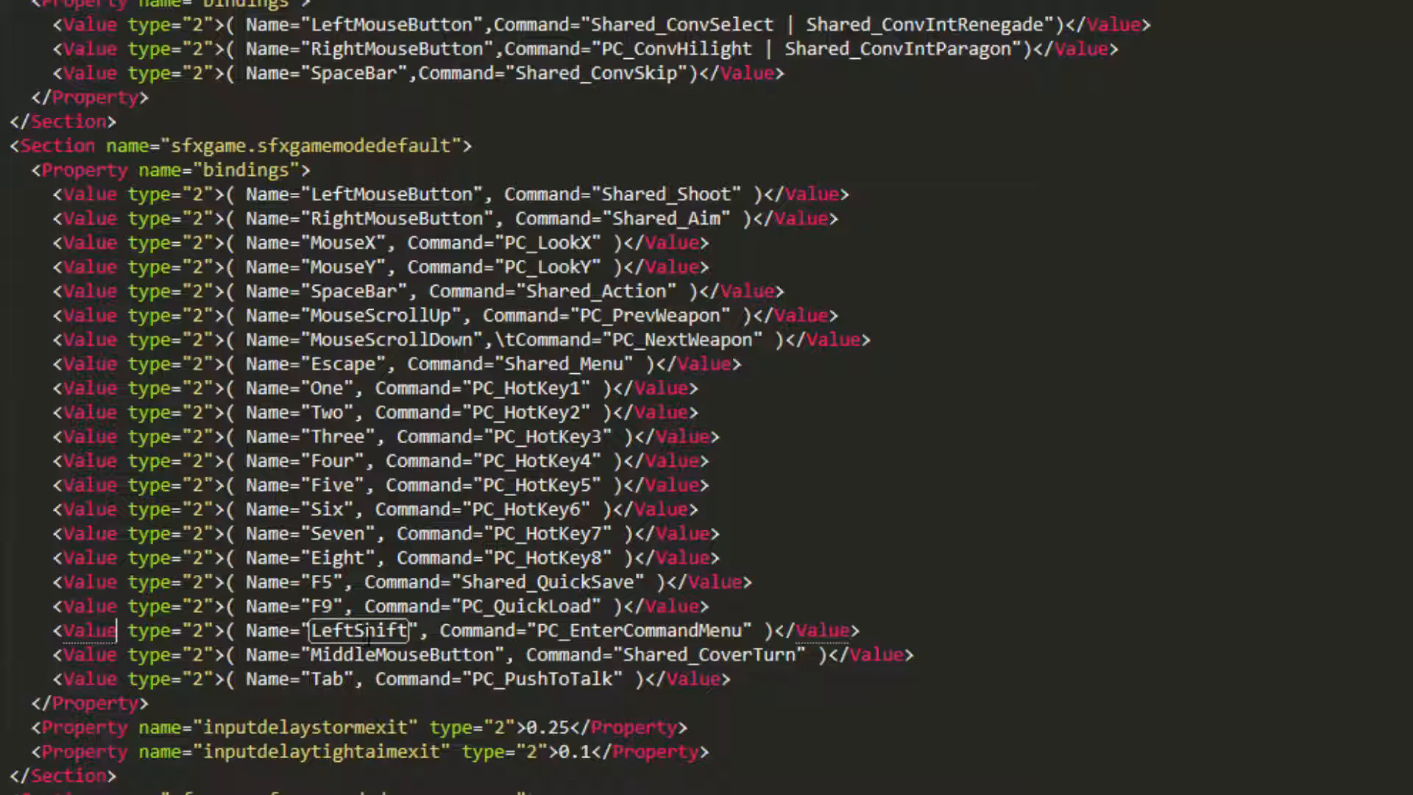
left_click(312, 630)
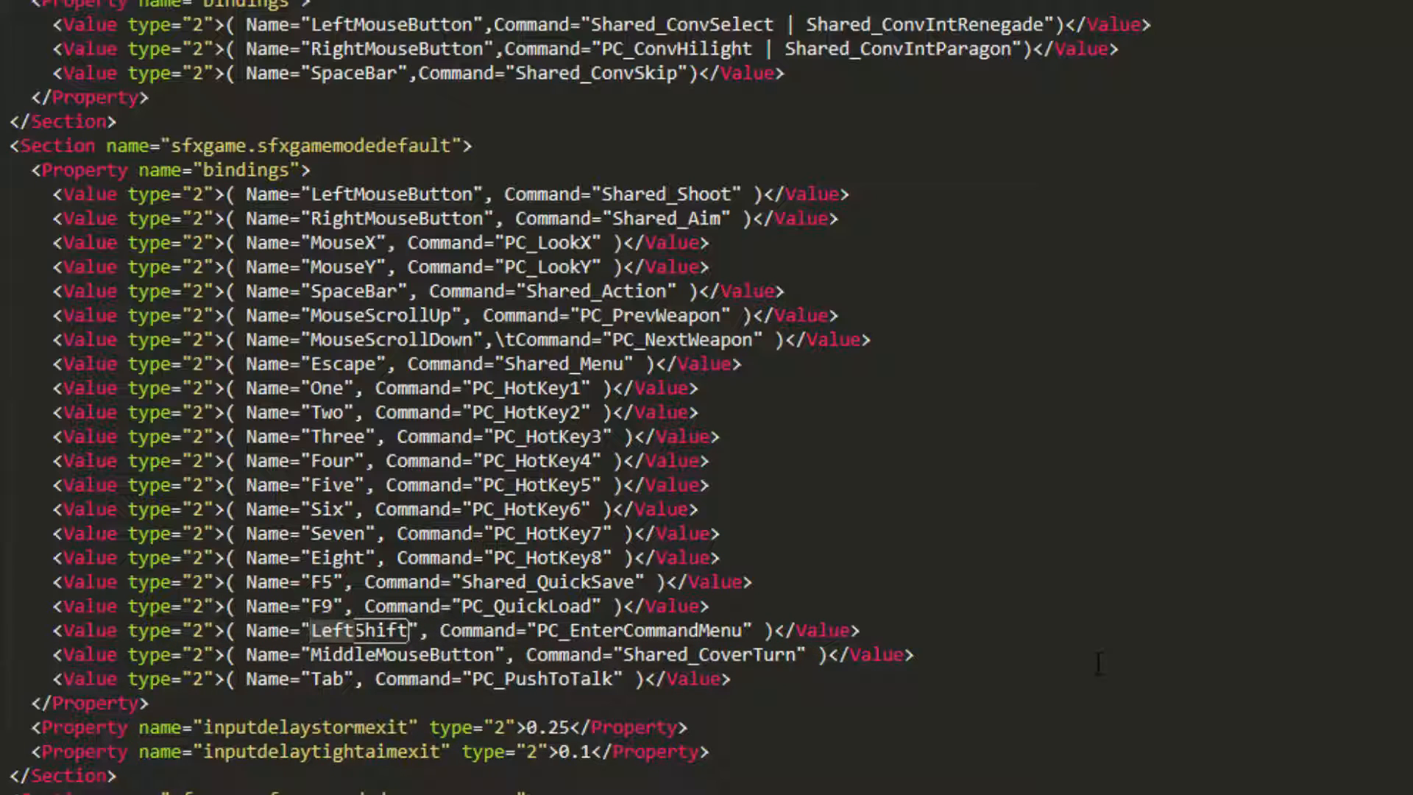
key("BackSpace")
key("BackSpace")
key("BackSpace")
key("BackSpace")
type("Right")
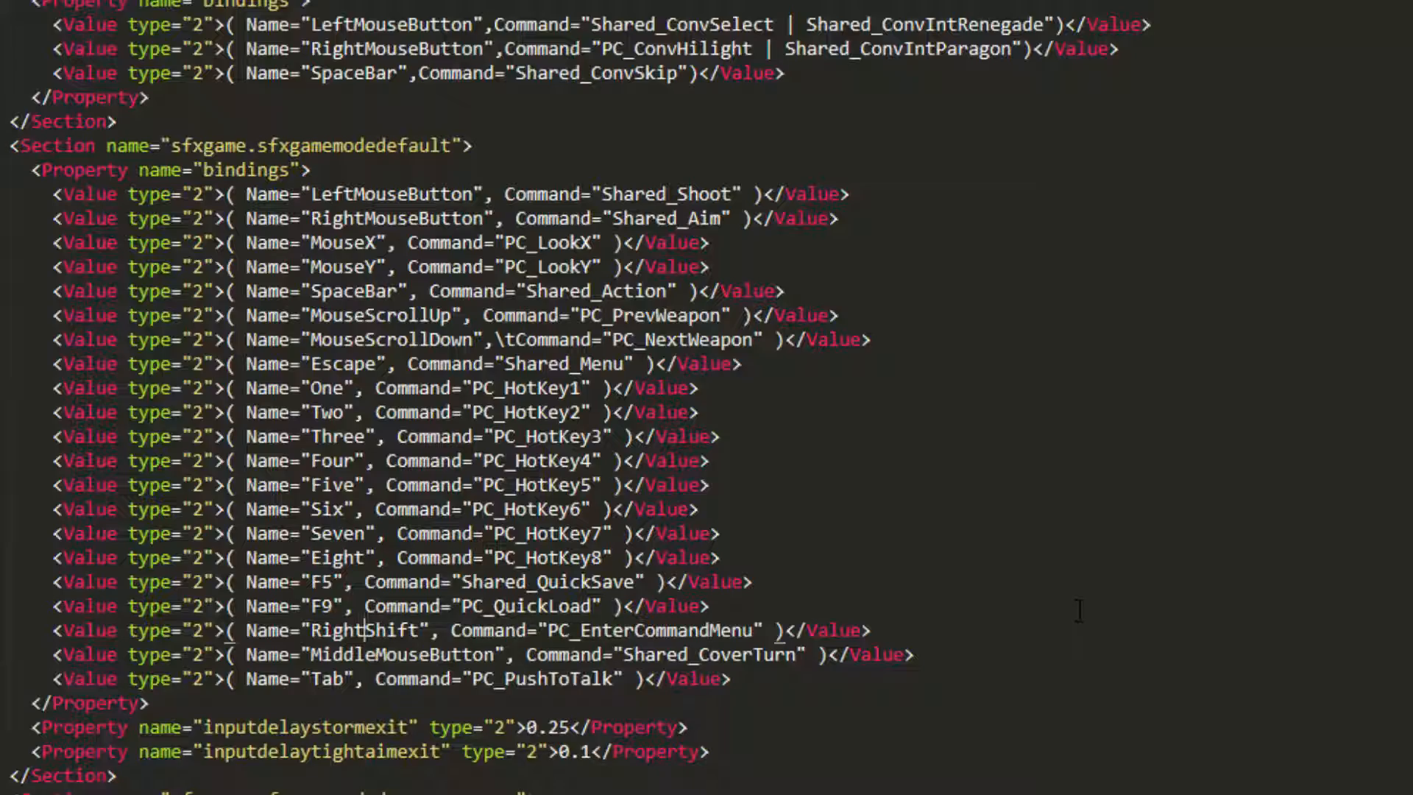
Add a blank line and two aligned copies of the B PC_PushToTalk binding at the end of the sfxgame.sfxgamemodedefault_00000409 localized bindings
key("ctrl+a")
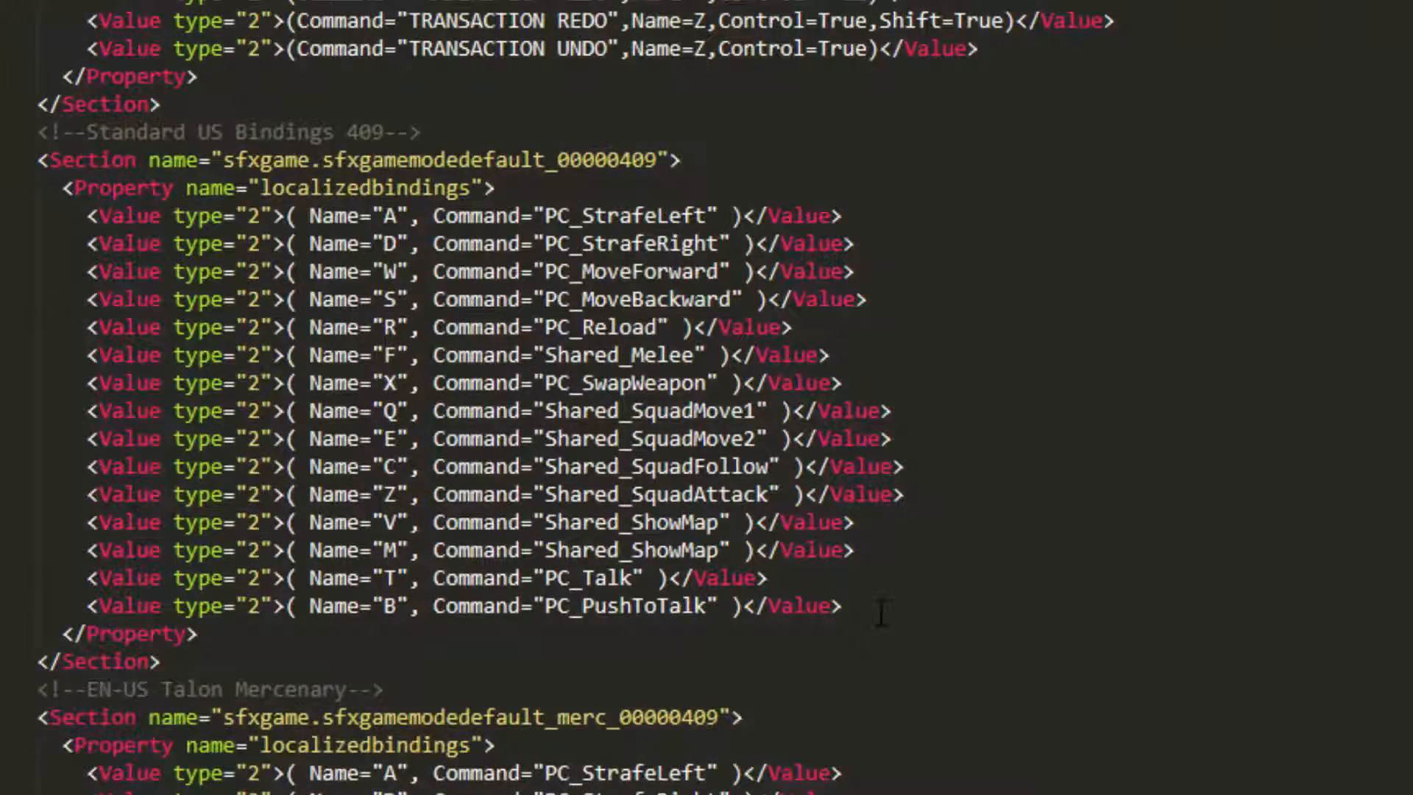
left_click(880, 613)
key("Return")
key("Return")
type("<Value type=\"2\">( Name=\"B\", Command=\"PC_PushToTalk\" )</Value>")
type("<Value type=\"2\">( Name=\"B\", Command=\"PC_PushToTalk\" )</Value>")
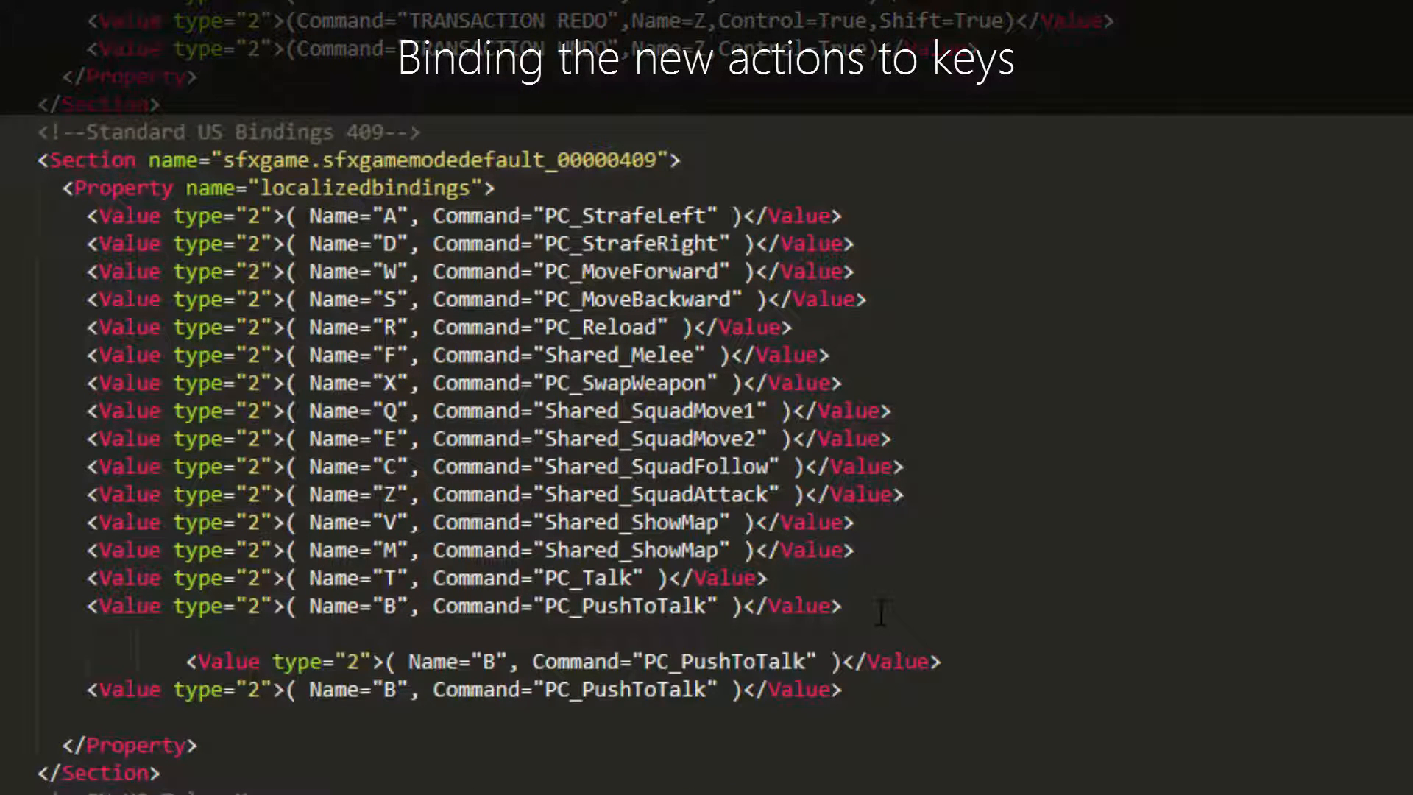
key("BackSpace")
key("BackSpace")
key("BackSpace")
key("BackSpace")
key("BackSpace")
key("BackSpace")
key("BackSpace")
key("BackSpace")
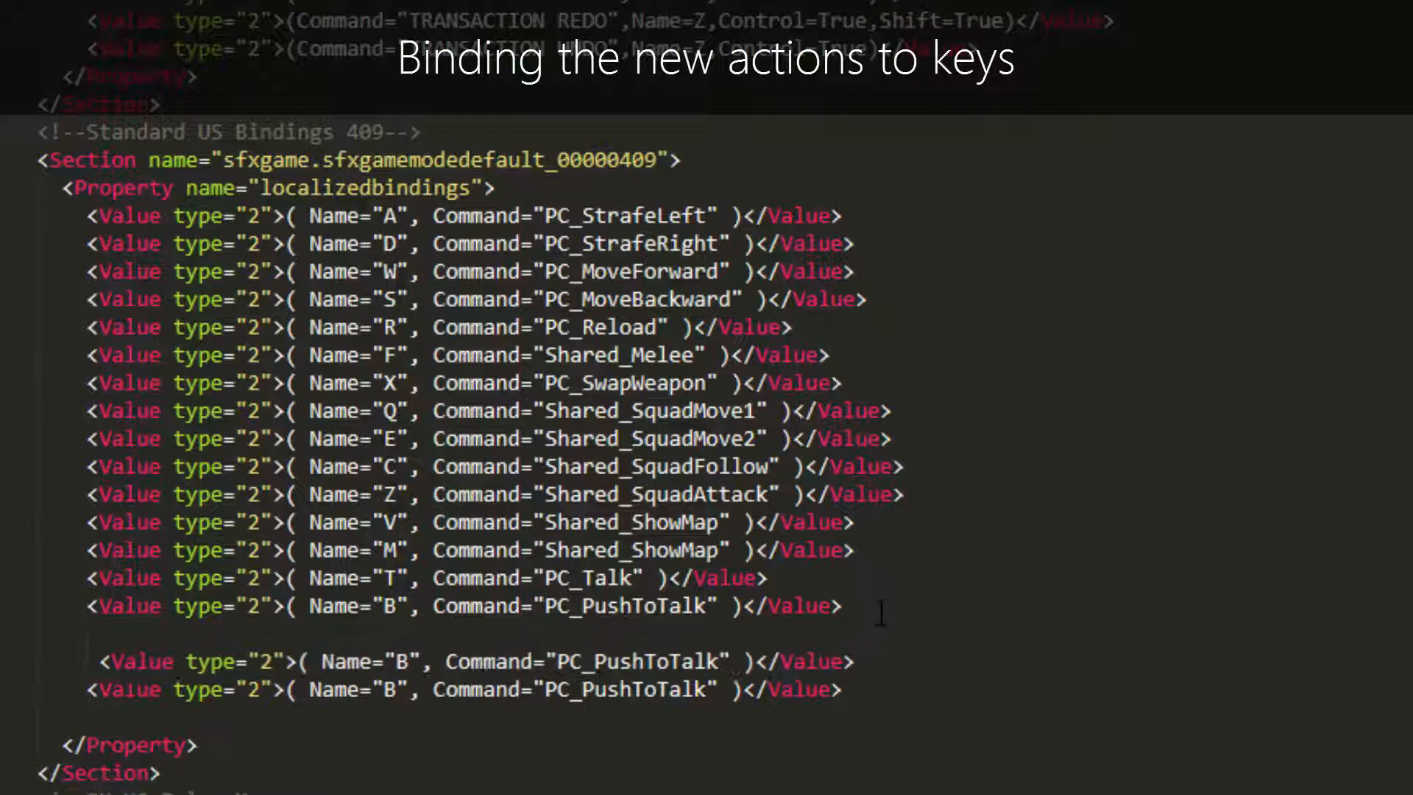
key("BackSpace")
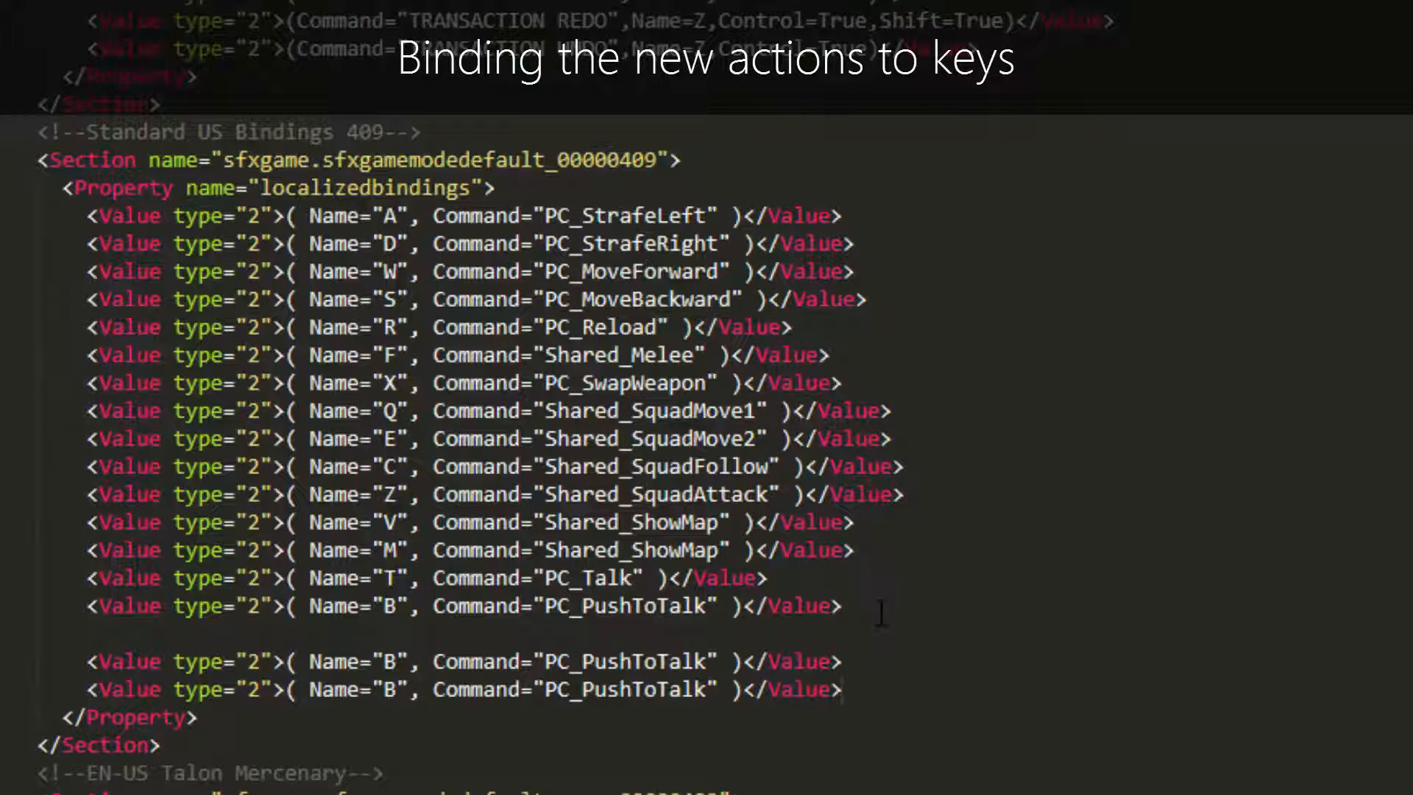
Change the key of the first copied PC_PushToTalk binding from B to LeftControl
scroll(880, 612, "down", 8)
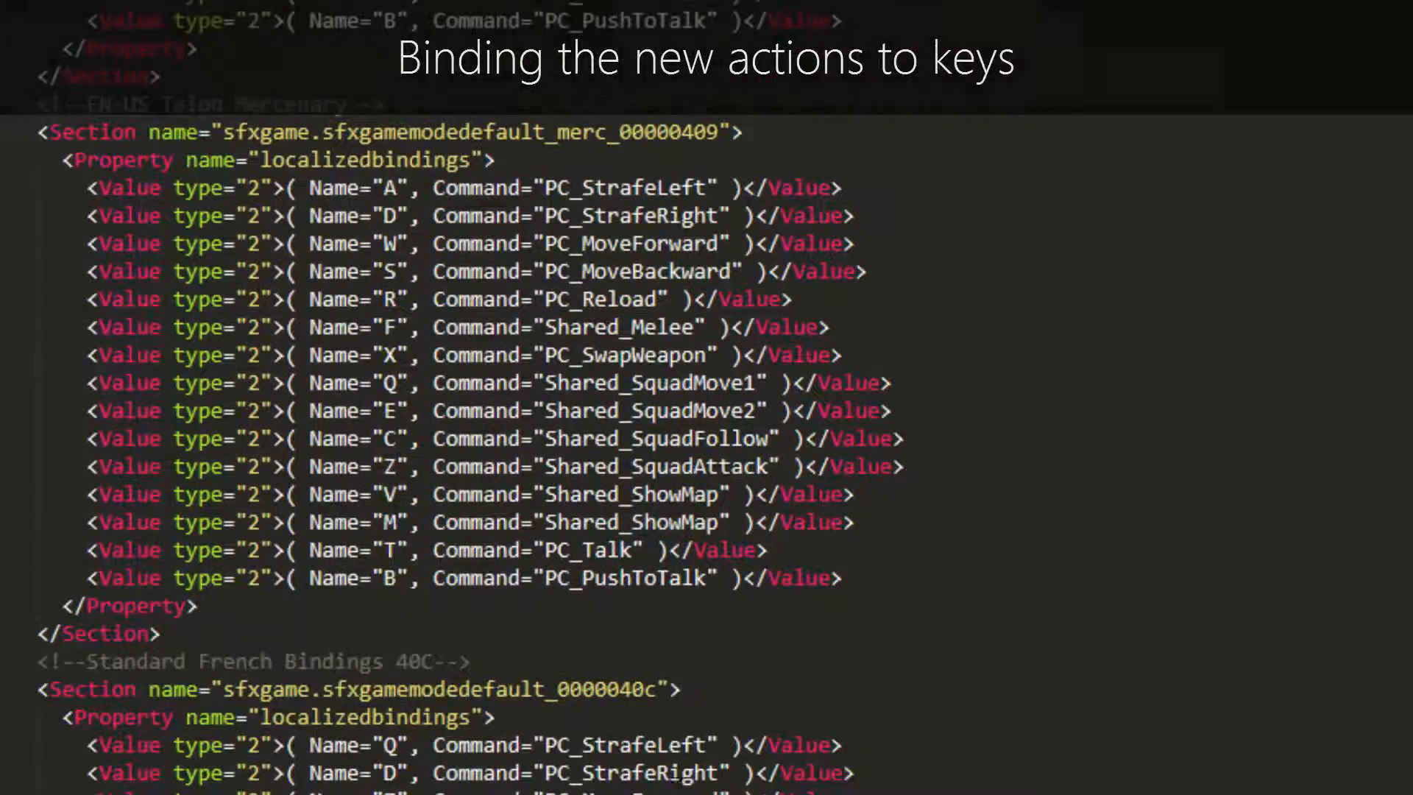
scroll(707, 412, "up", 5)
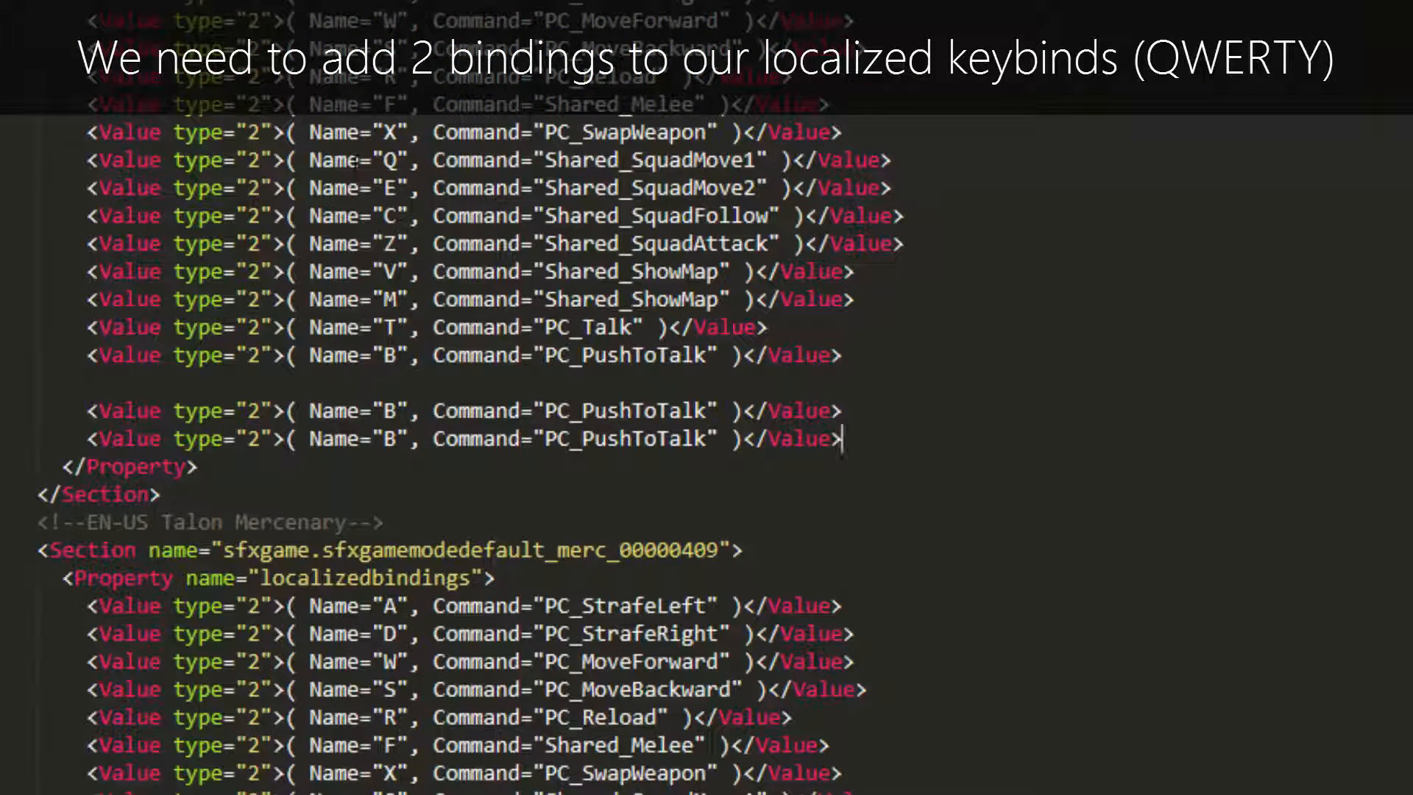
left_click(395, 411)
key("BackSpace")
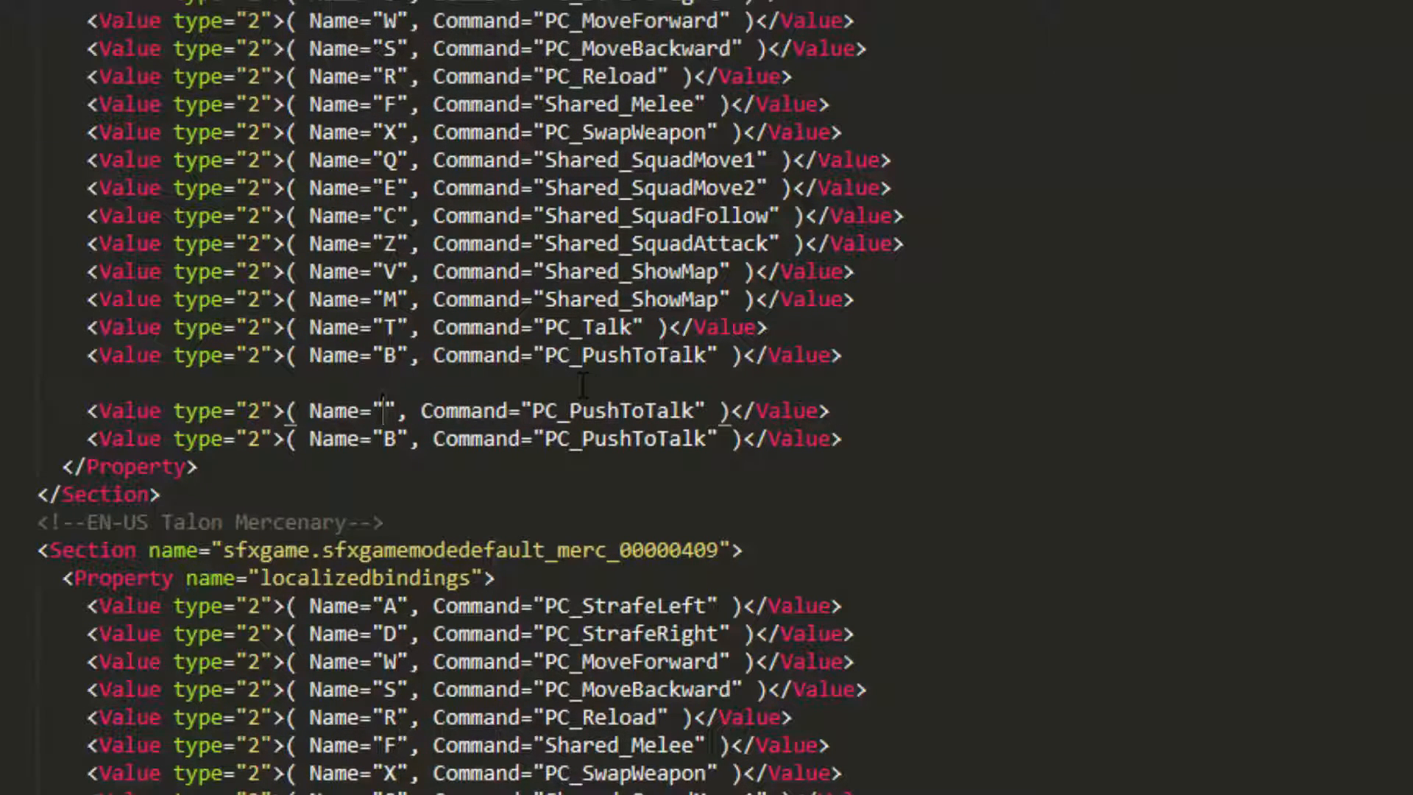
type("LeftControl")
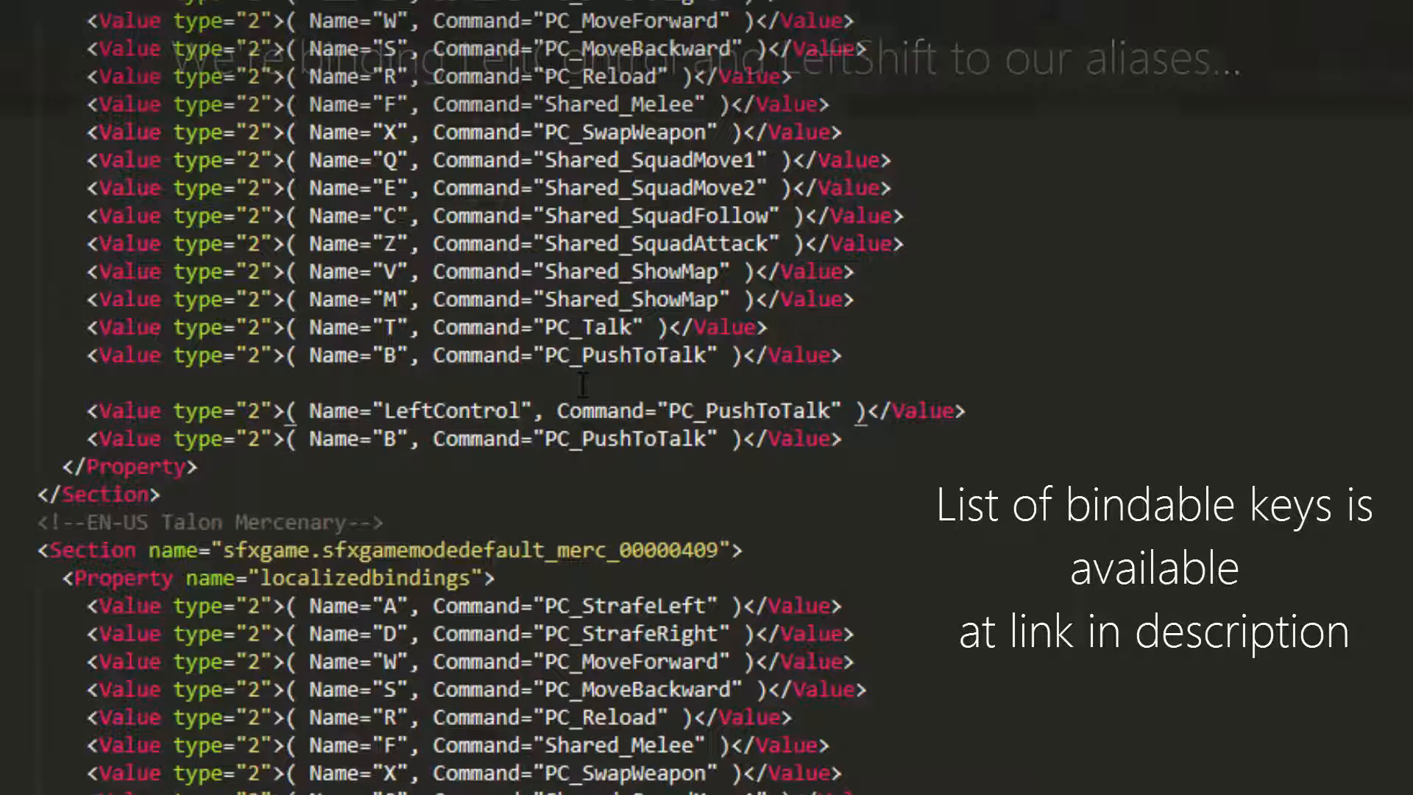
Bind LeftShift to PC_Storm in the second copied binding line
key("Down")
key("Left")
key("Left")
key("Left")
key("Left")
key("Left")
key("Left")
key("Left")
key("Left")
key("Left")
key("Left")
key("BackSpace")
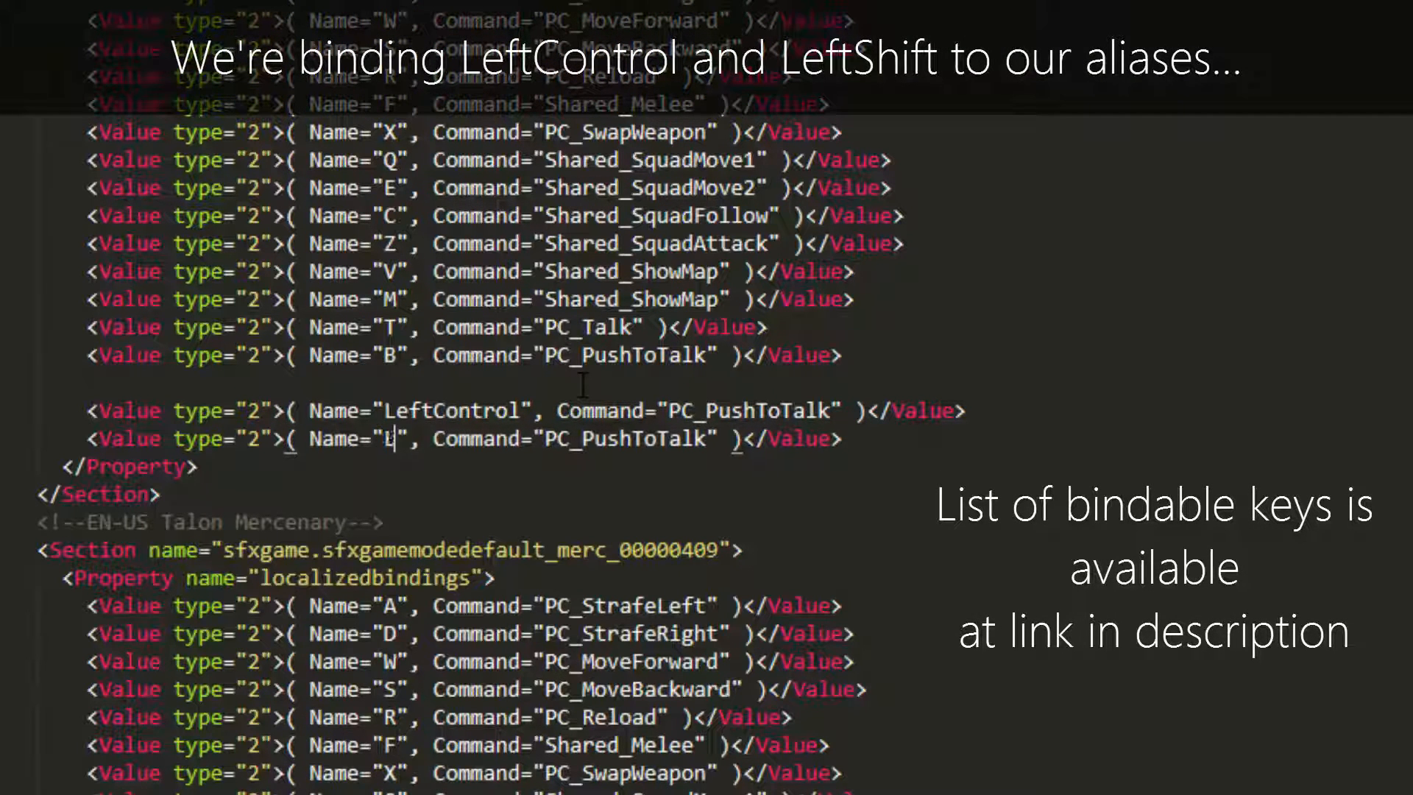
type("LeftShift")
key("Right")
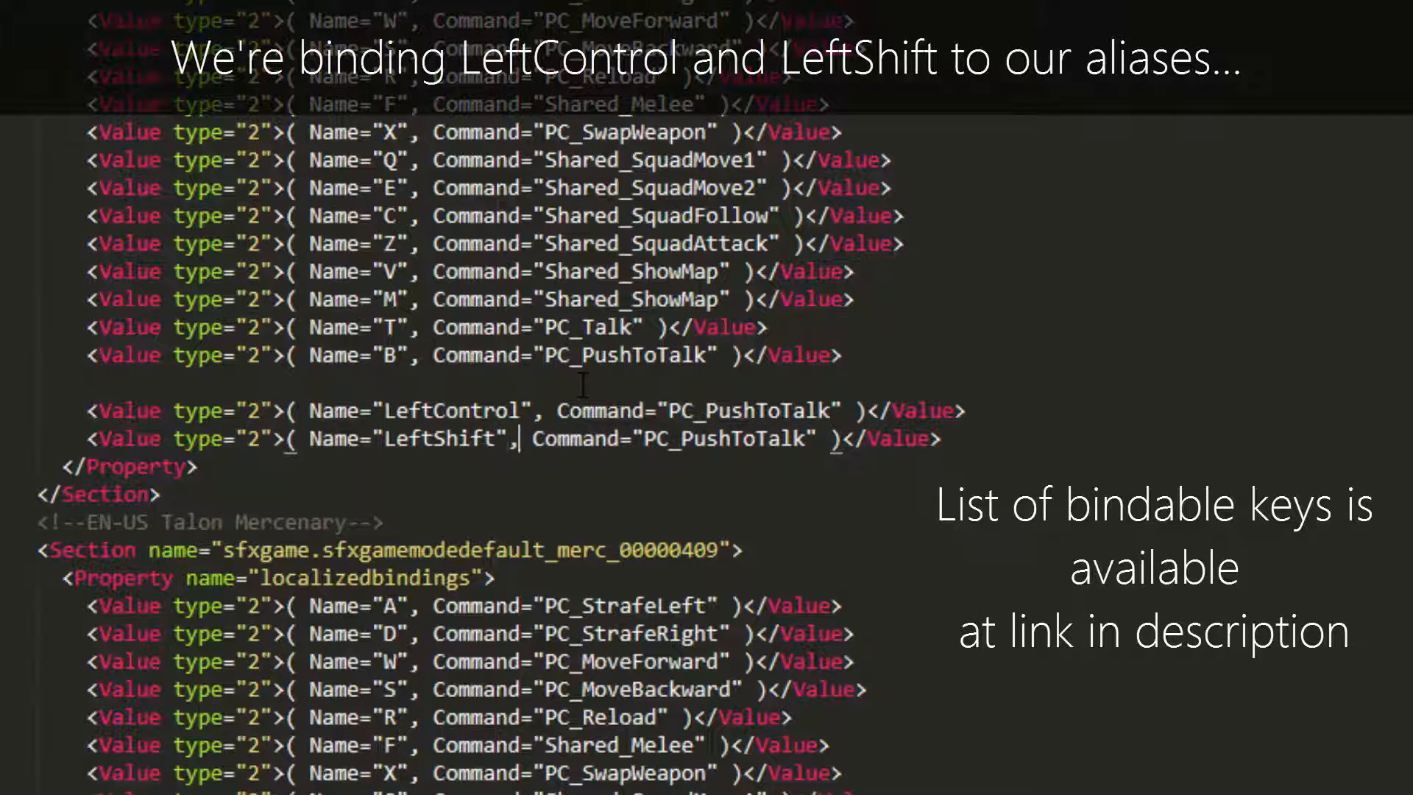
key("ctrl+shift+Right")
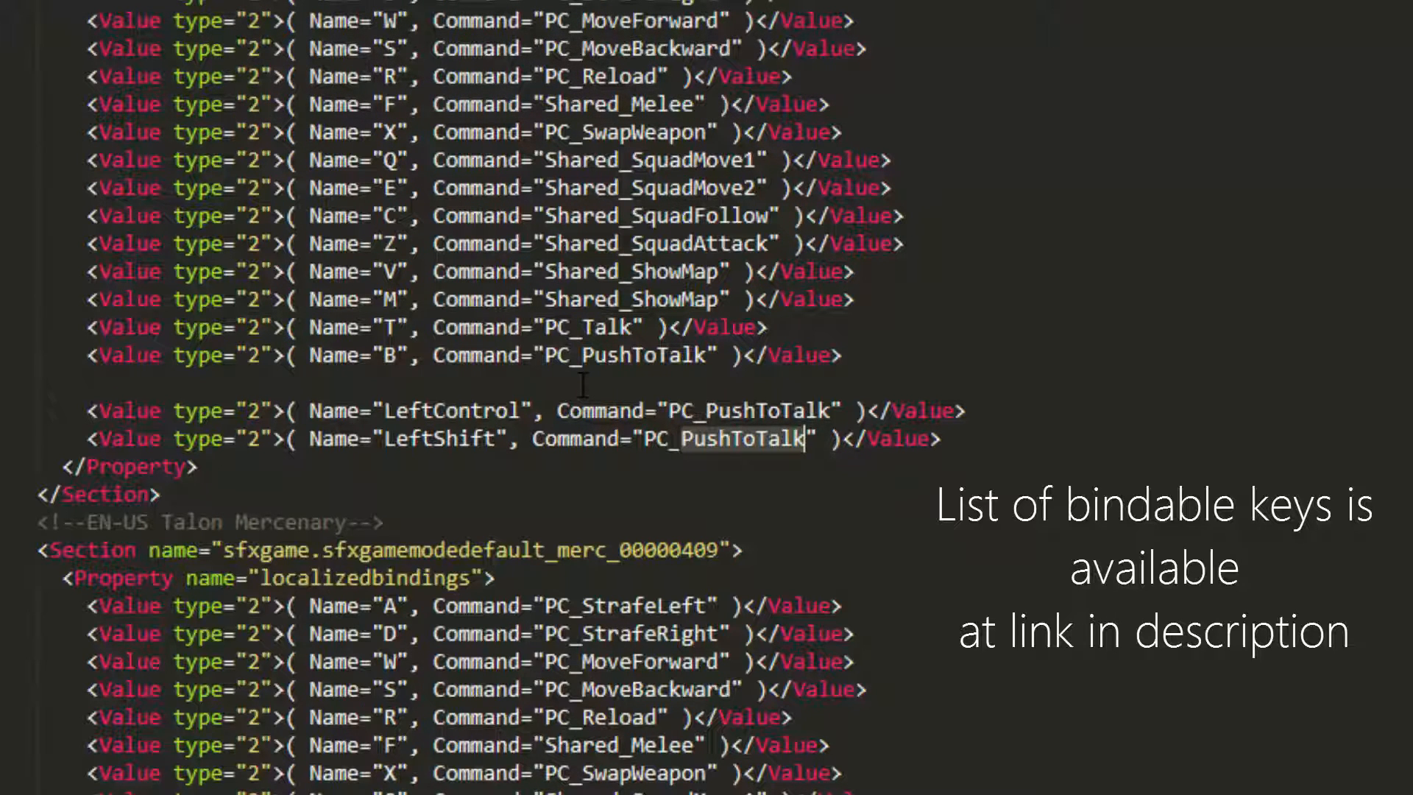
type("Storm")
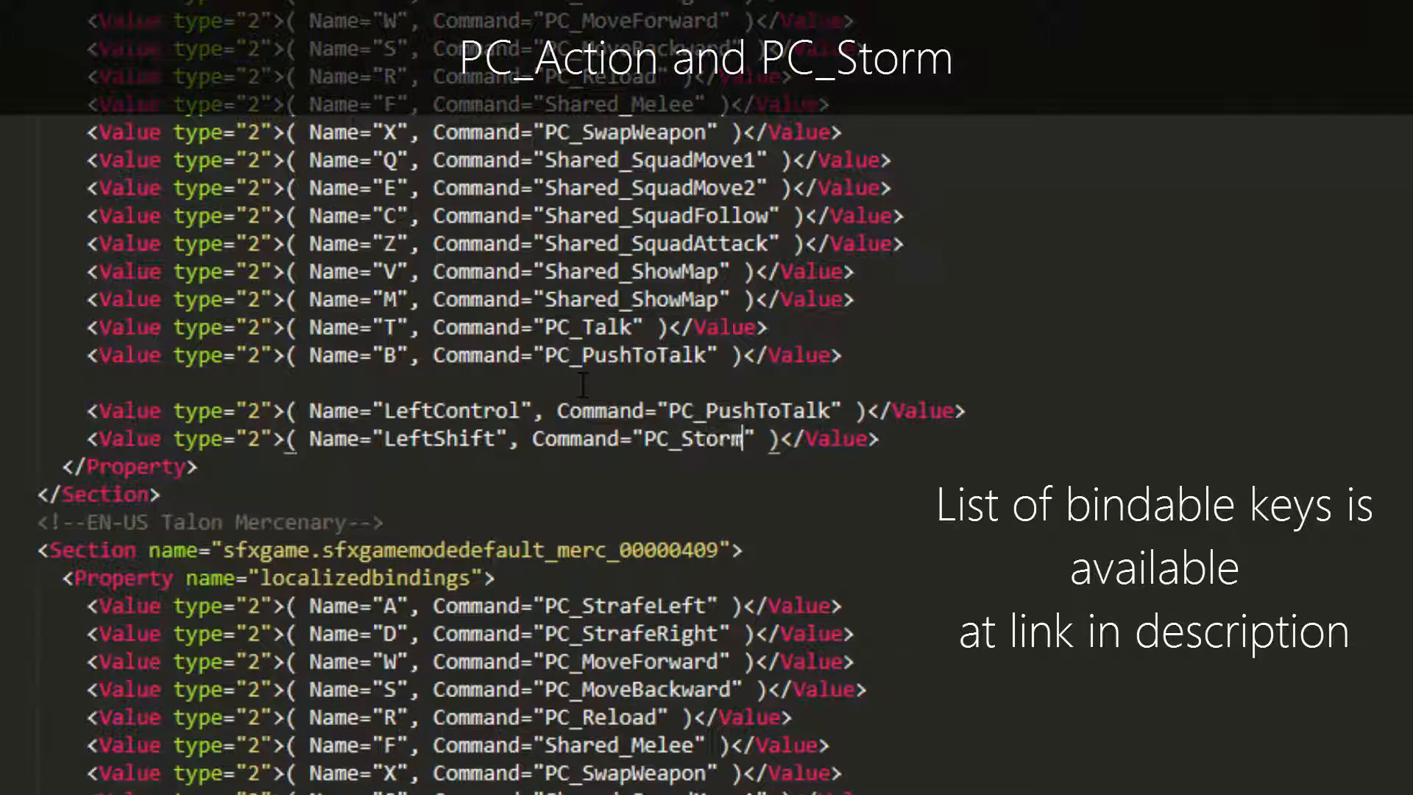
Change the command of the LeftControl binding to PC_Action
key("Up")
key("Left")
key("Left")
key("Left")
key("Delete")
key("Delete")
key("Delete")
key("Delete")
key("Delete")
key("Delete")
key("Delete")
key("Delete")
key("Delete")
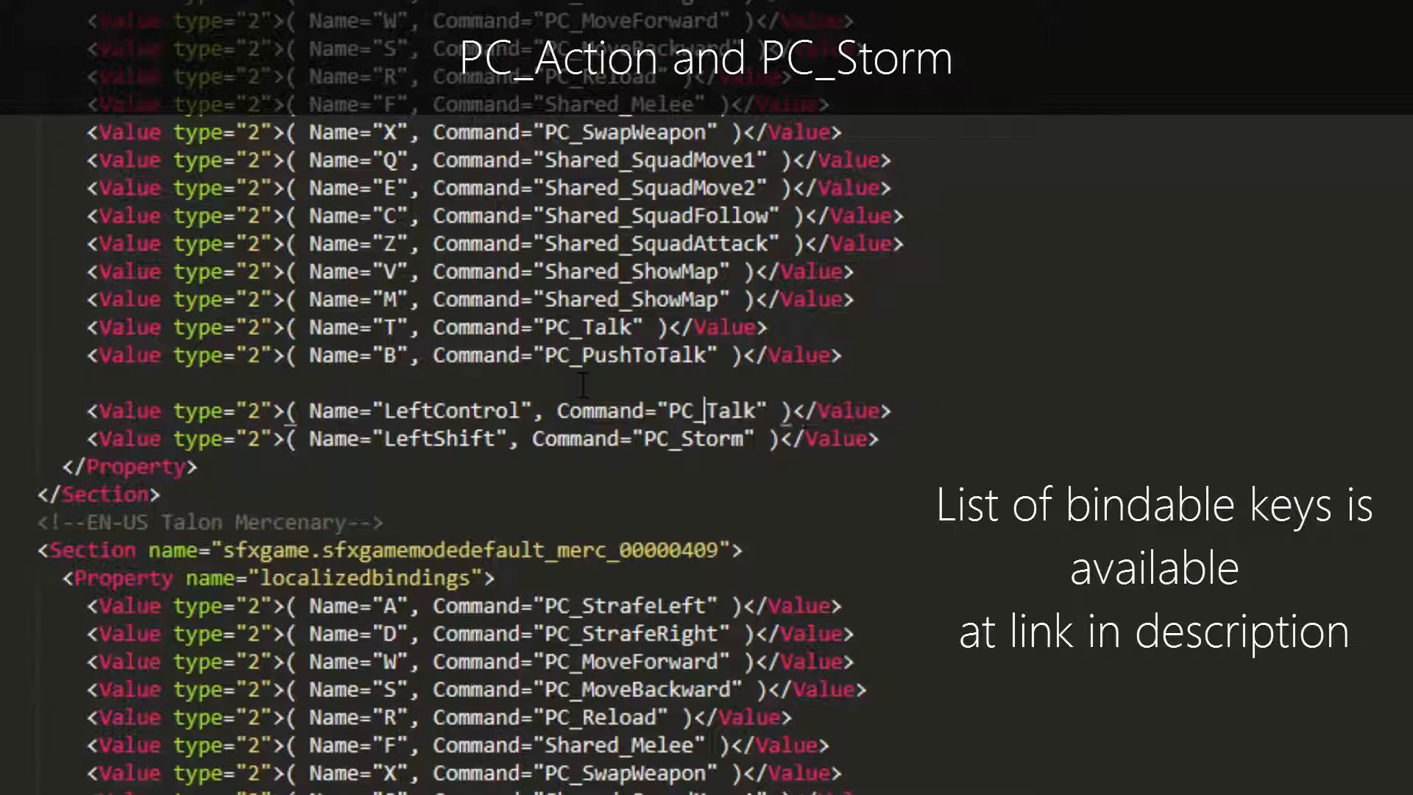
key("Delete")
type("Action")
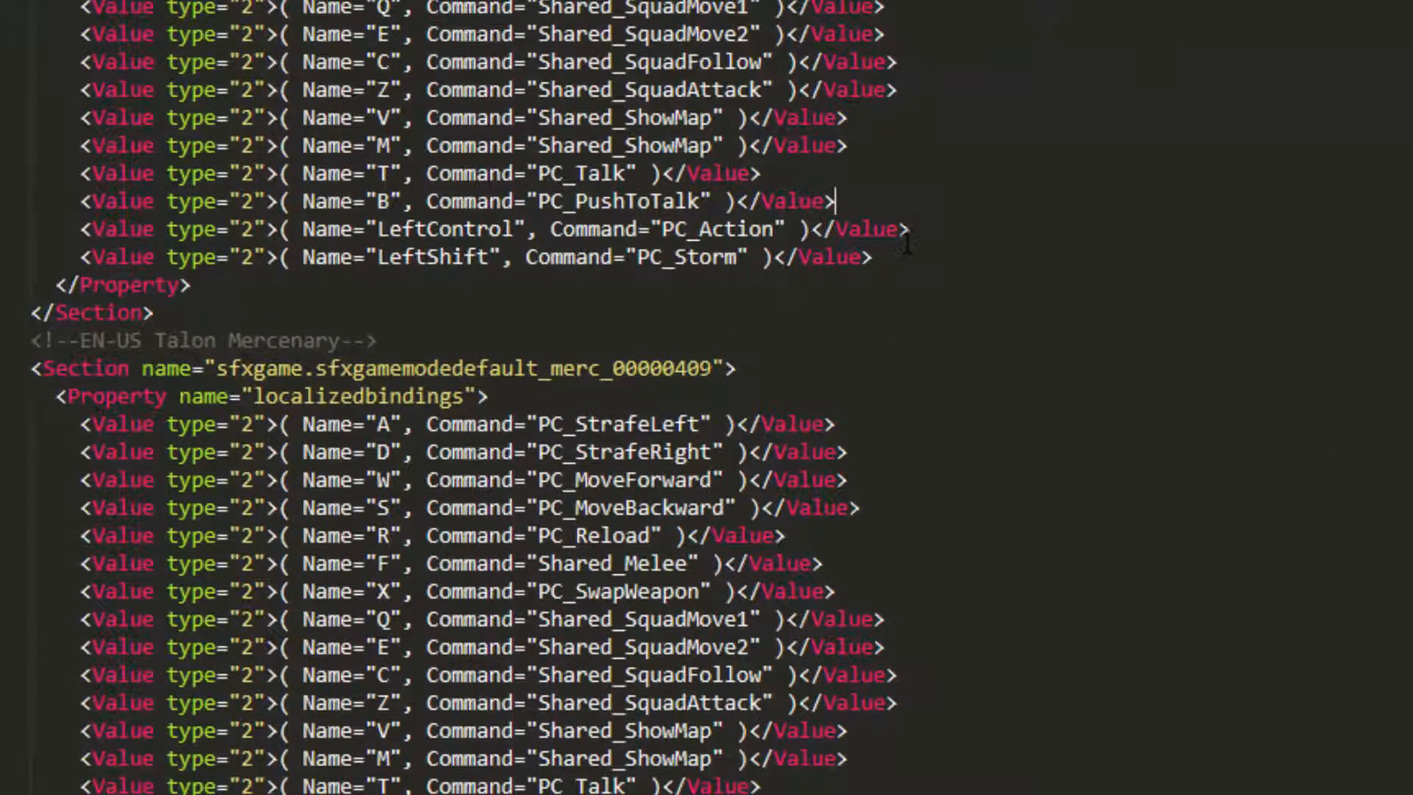
Copy the LeftControl and LeftShift bindings to the end of the sfxgame.sfxgamemodedefault_merc_00000409 bindings and align their indentation
left_click_drag(873, 257, 4, 230)
key("ctrl+c")
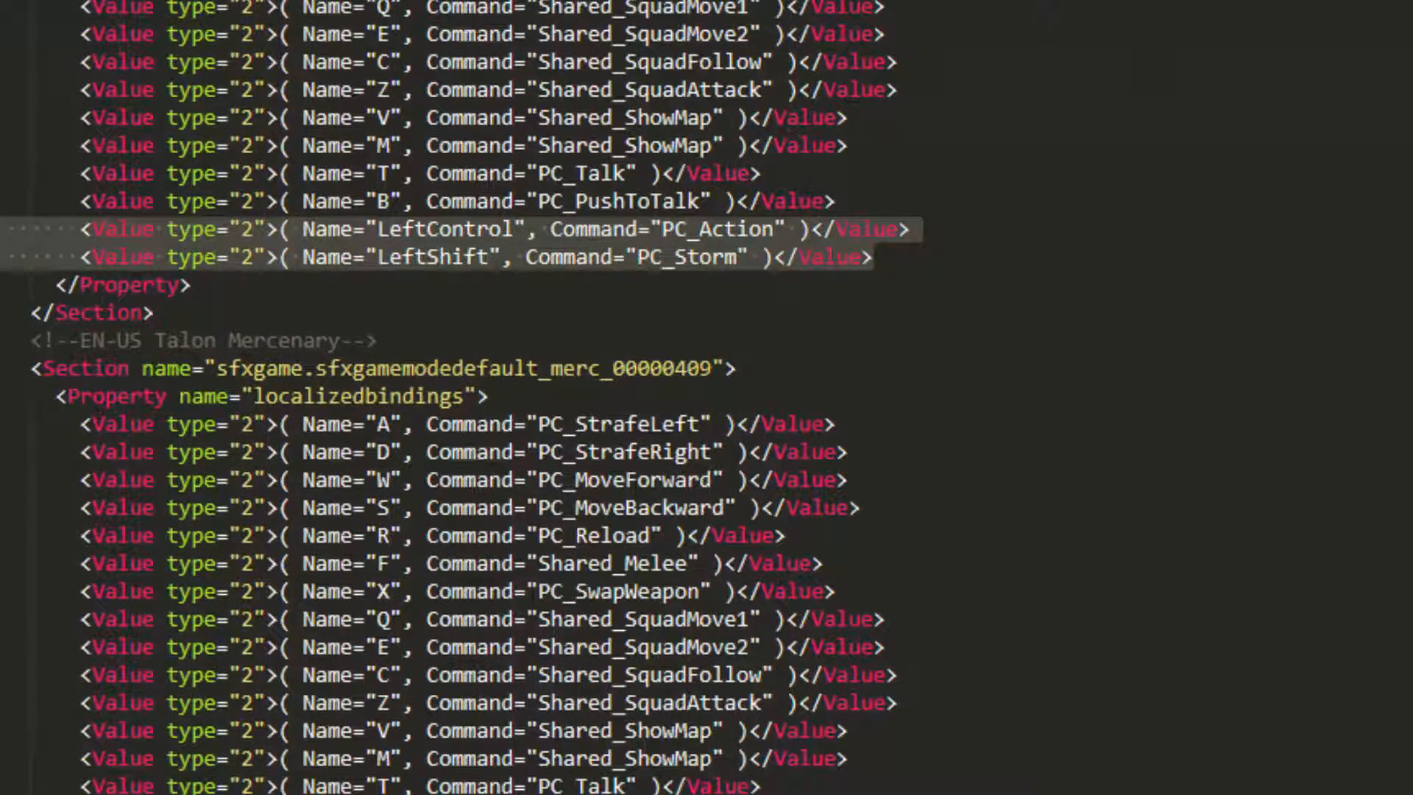
scroll(462, 398, "down", 3)
left_click(880, 566)
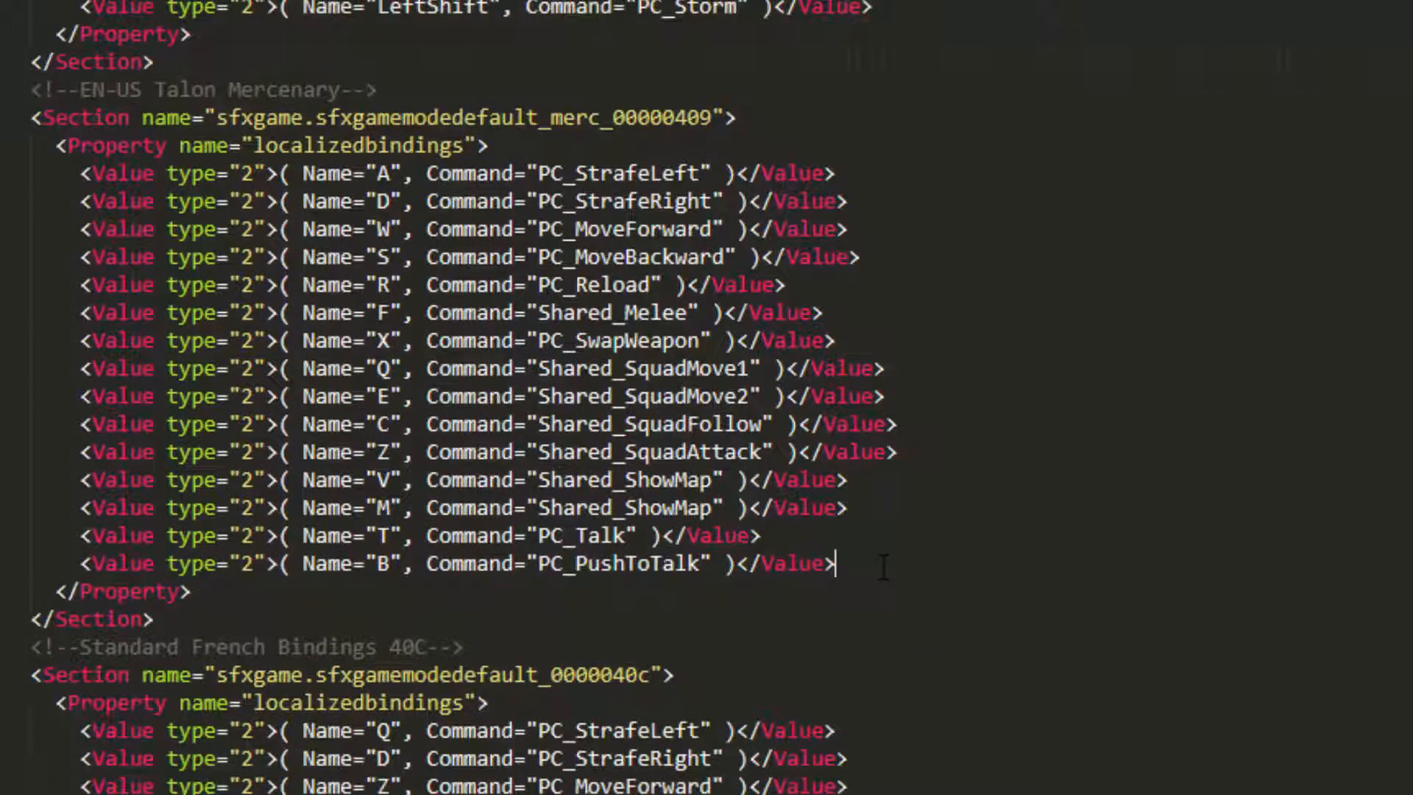
key("Return")
key("ctrl+v")
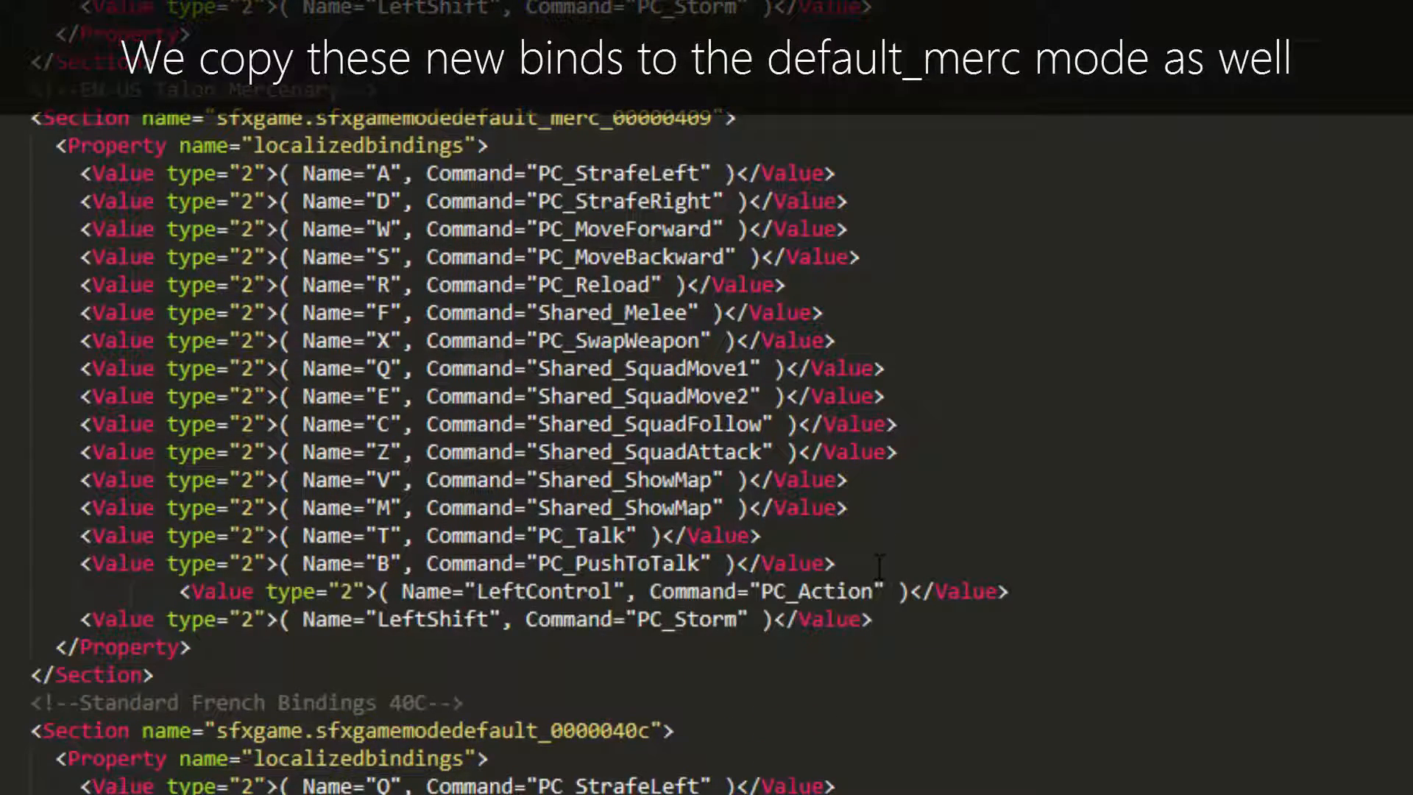
left_click_drag(184, 591, 82, 591)
key("BackSpace")
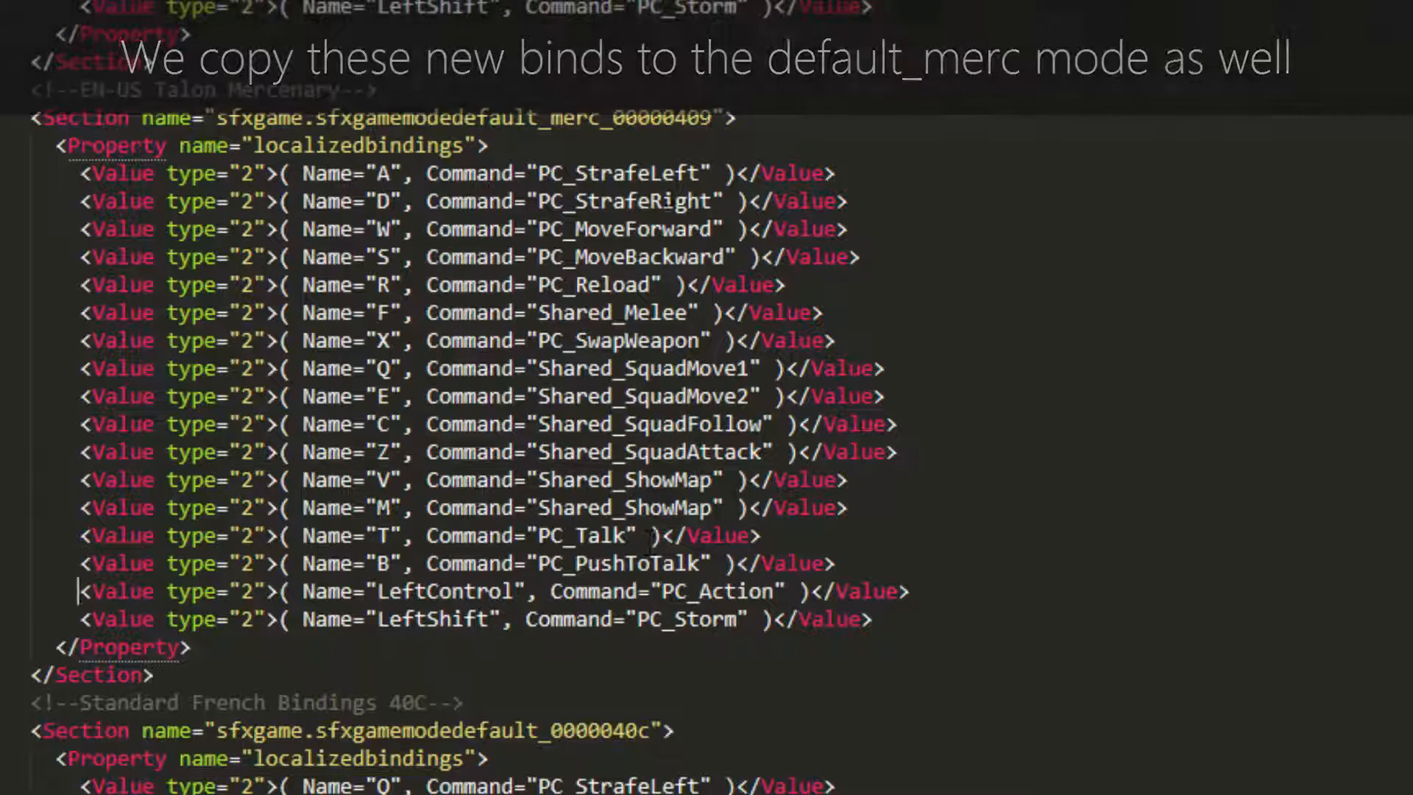
scroll(965, 297, "down", 3)
scroll(965, 297, "down", 5)
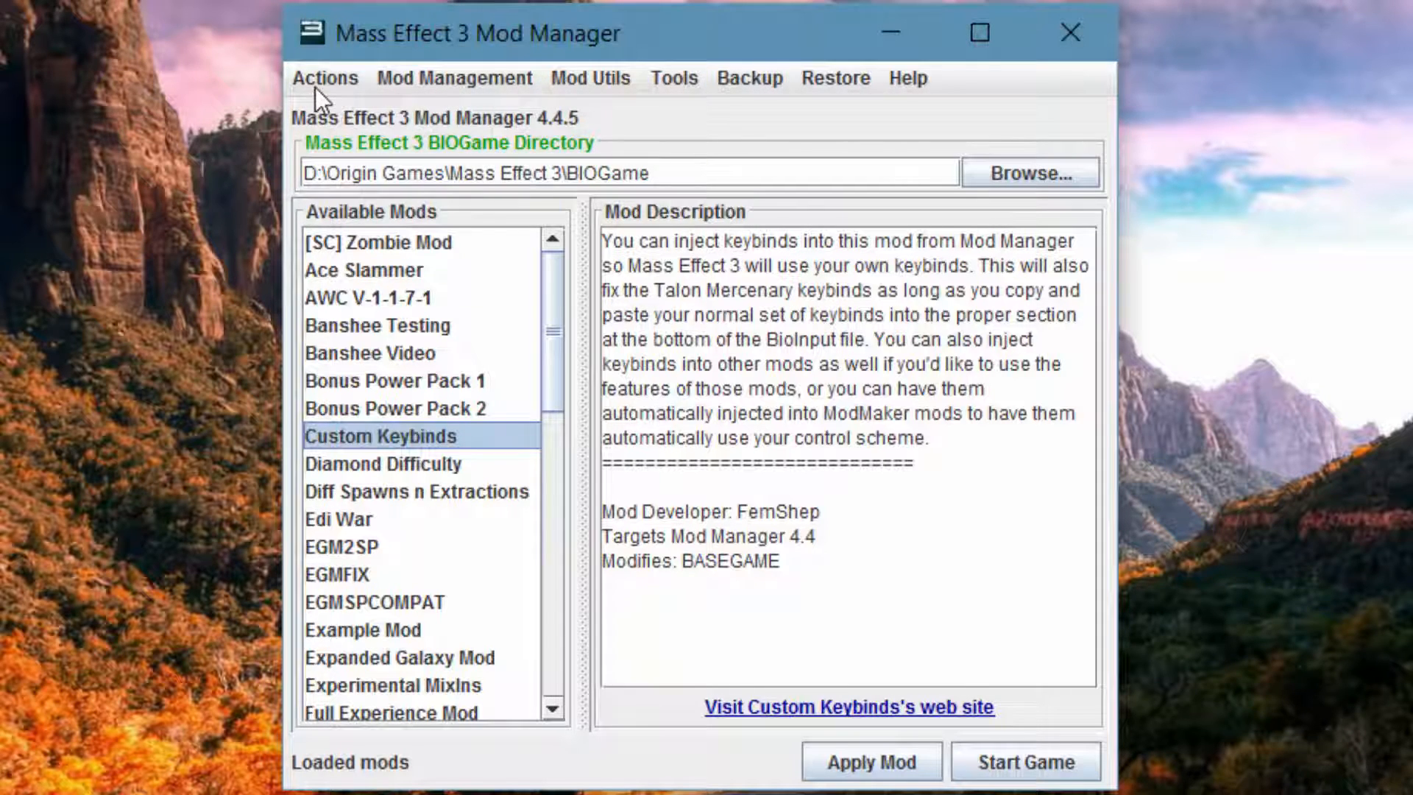
Switch to Mass Effect 3 Mod Manager and check its option for auto-injecting custom keybinds into ModMaker mods
left_click(315, 87)
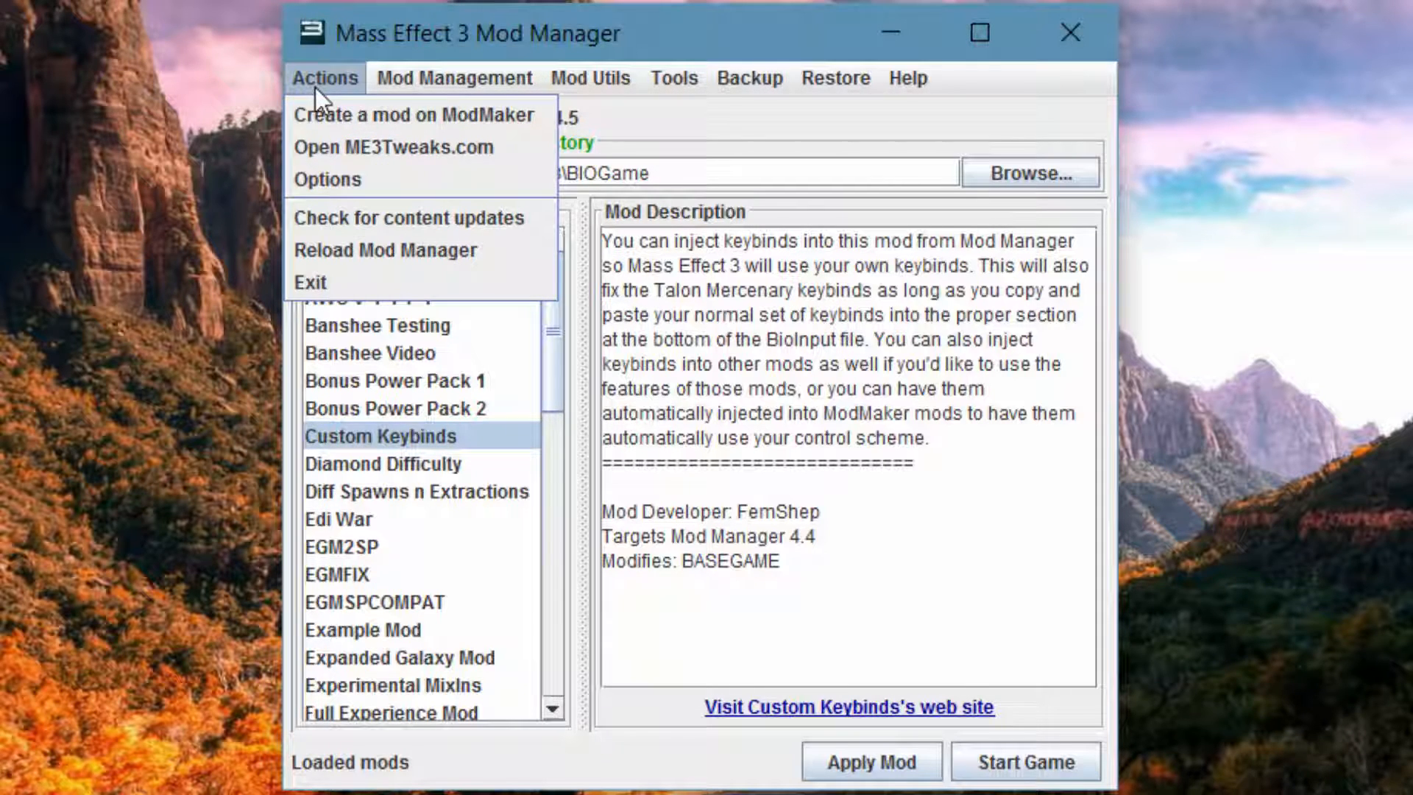
left_click(333, 186)
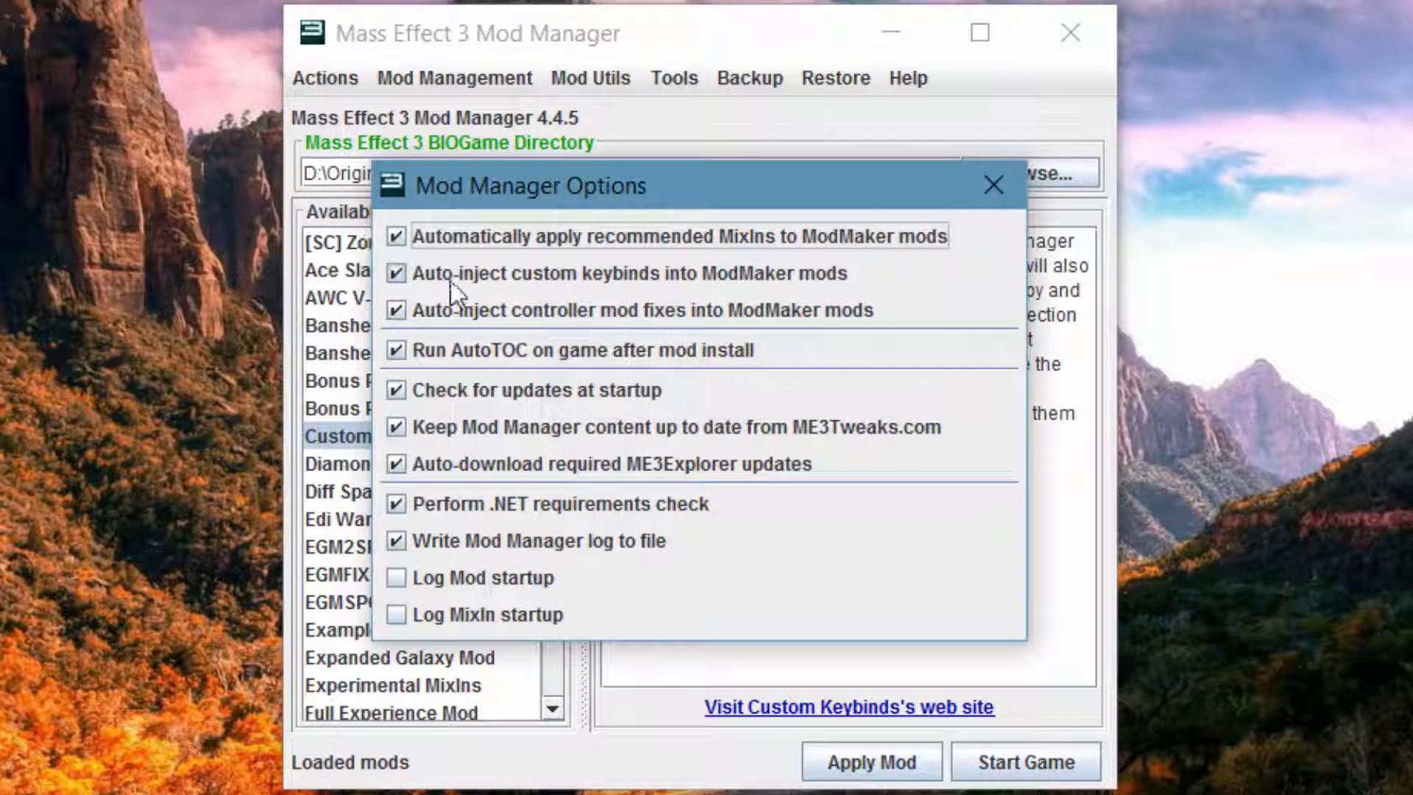
left_click(480, 284)
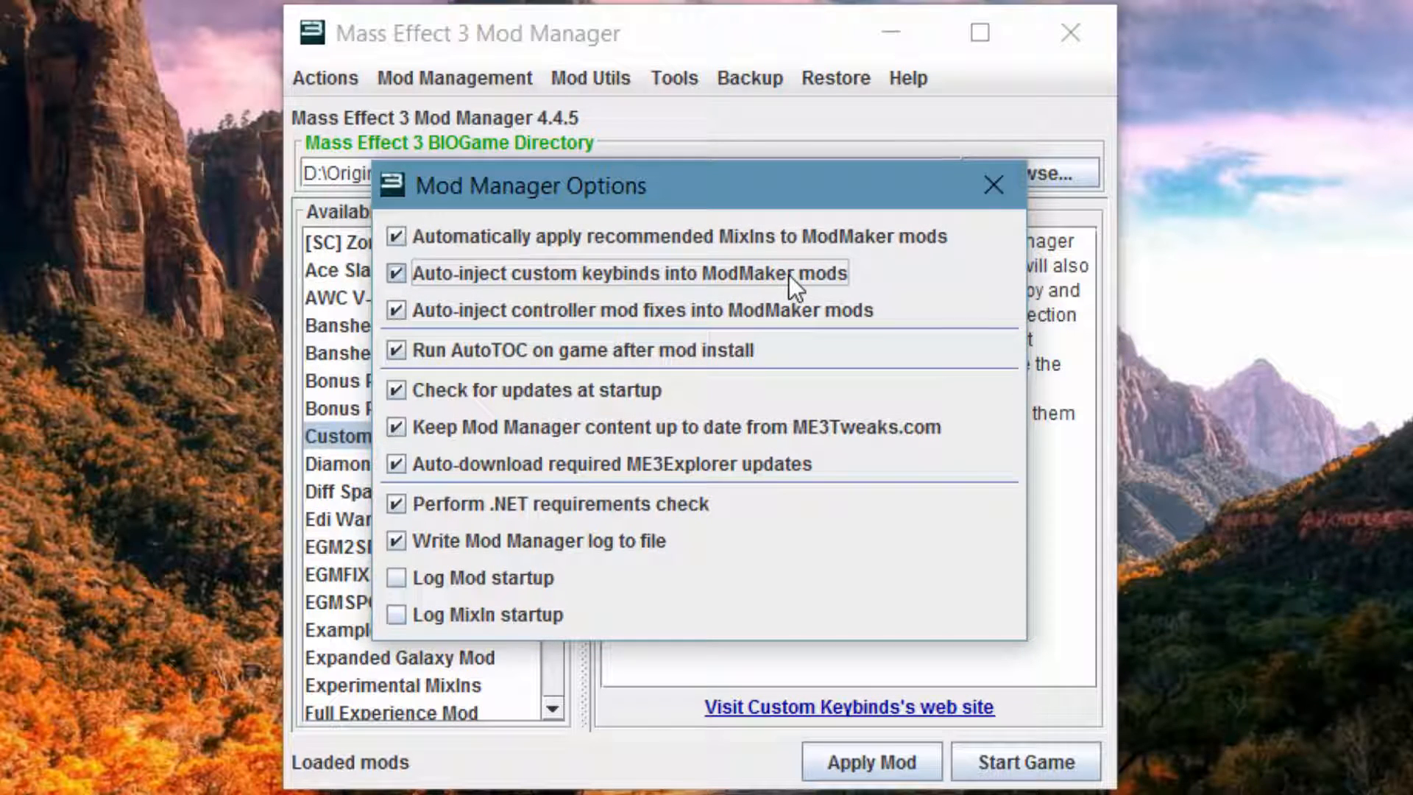
left_click(693, 344)
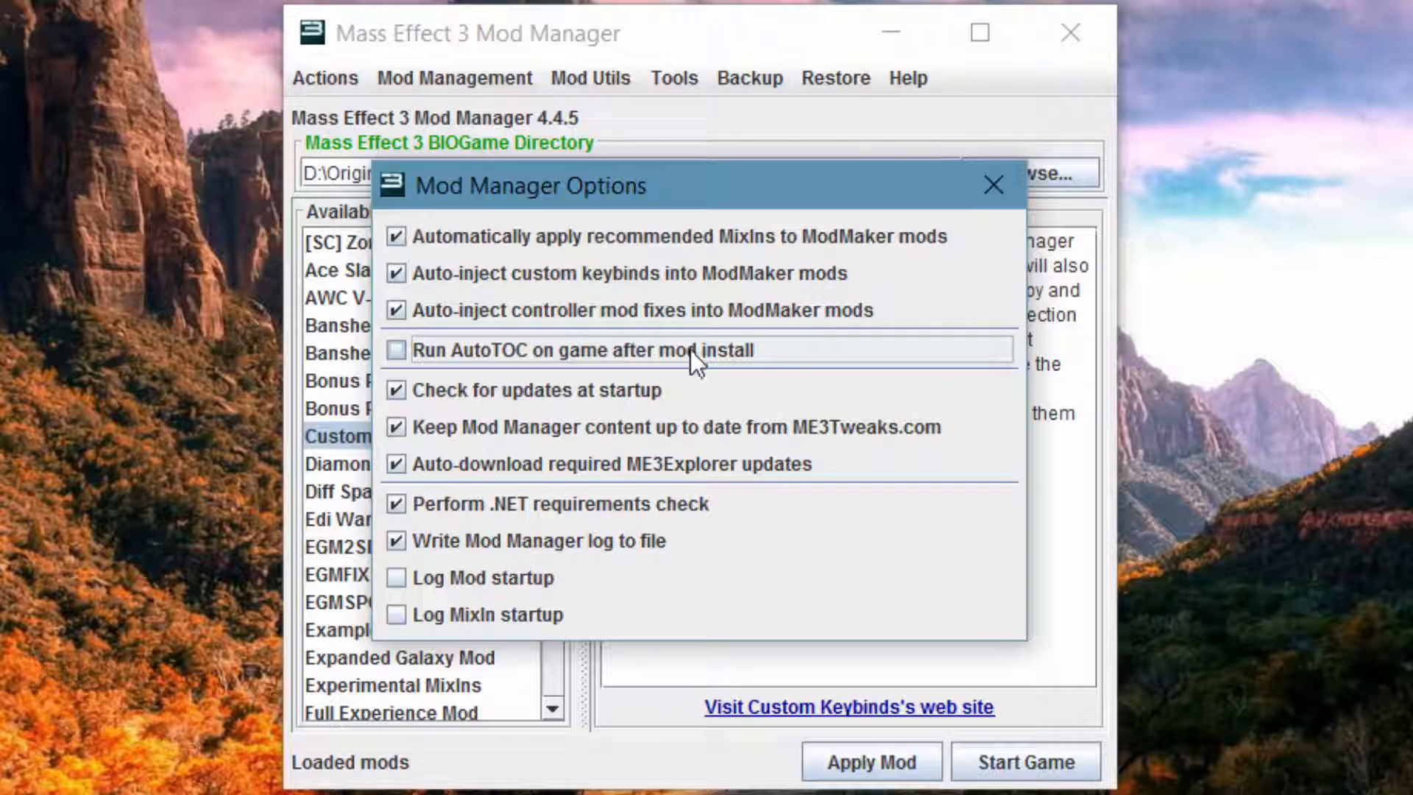
left_click(689, 357)
left_click(1001, 199)
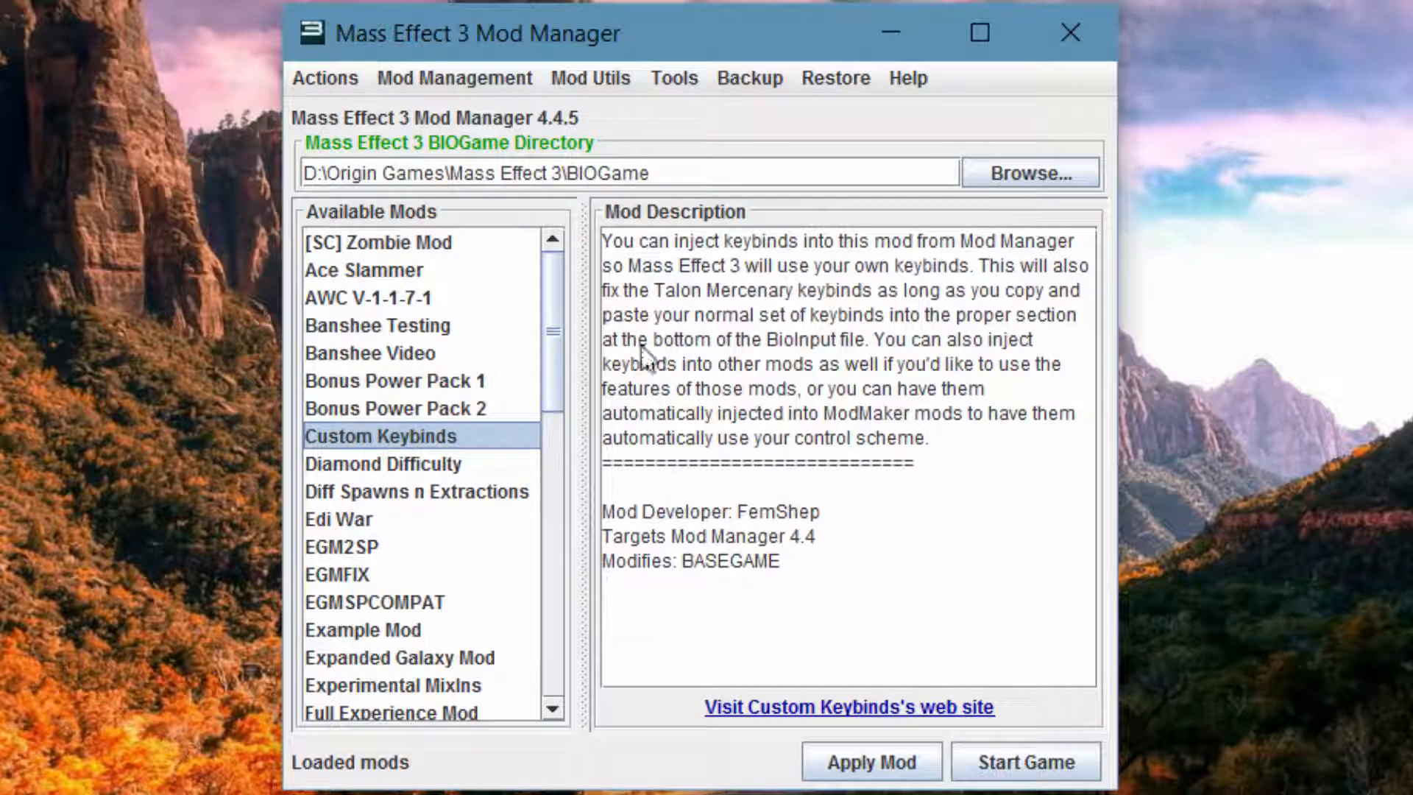
Reload the mod manager and install the custom keybinds into the Custom Keybinds mod
left_click(353, 81)
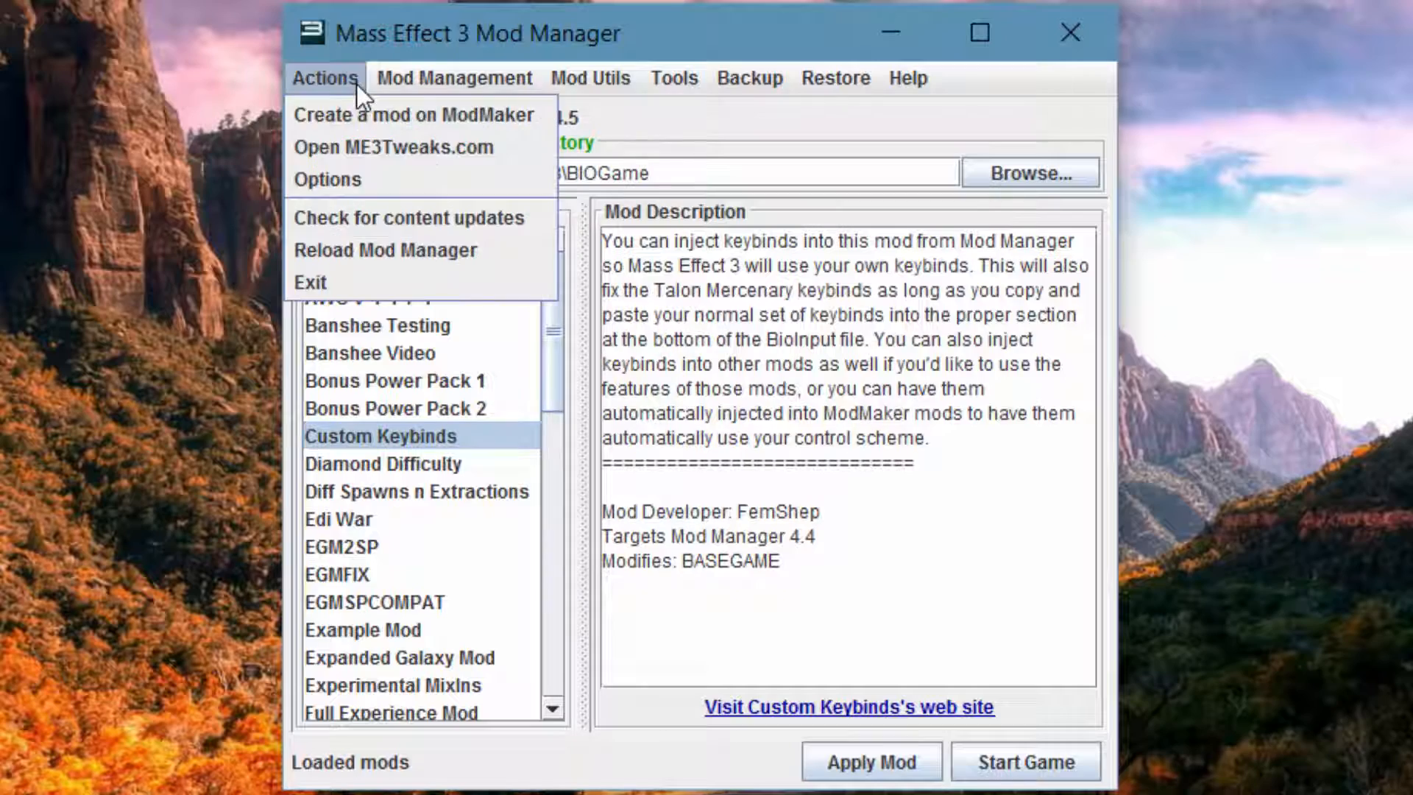
left_click(338, 250)
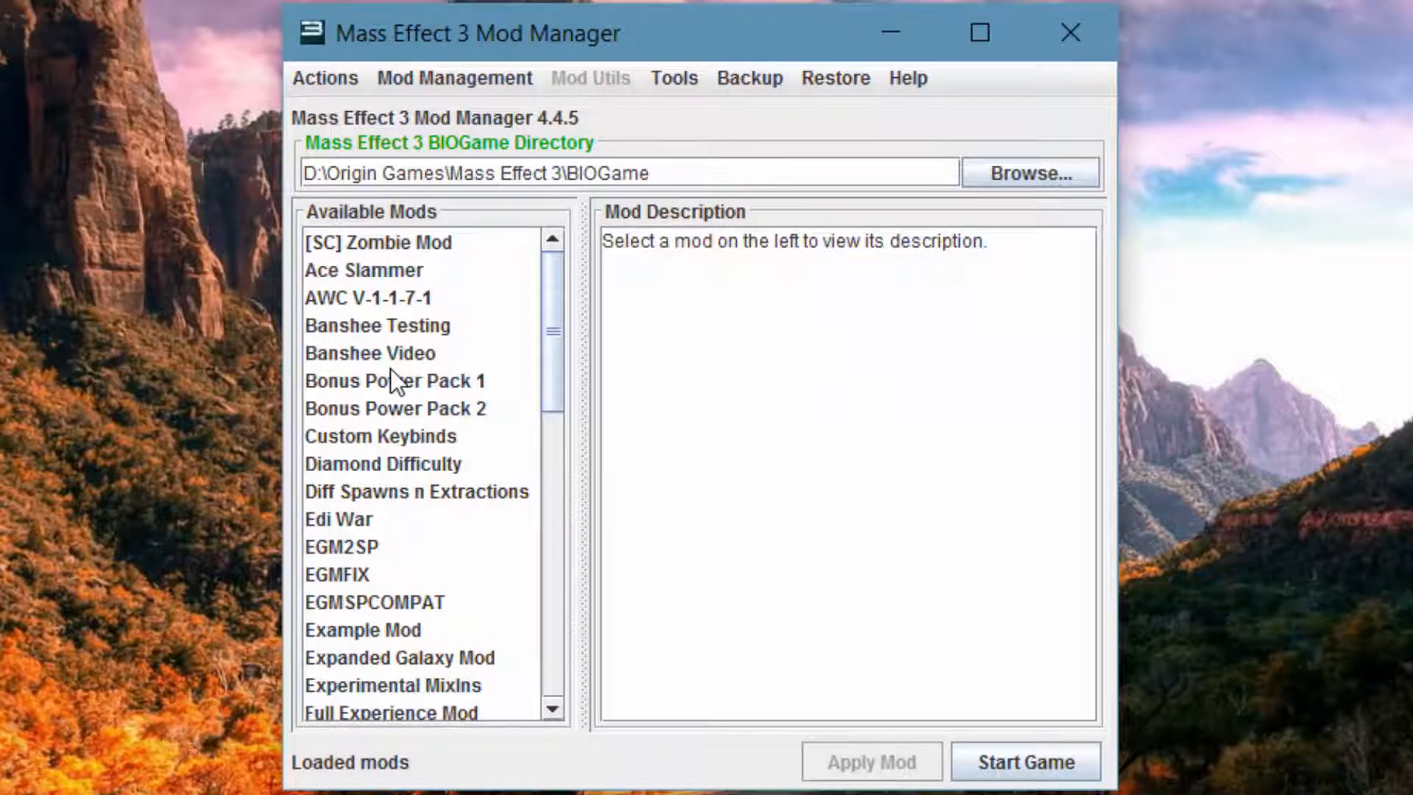
left_click(404, 435)
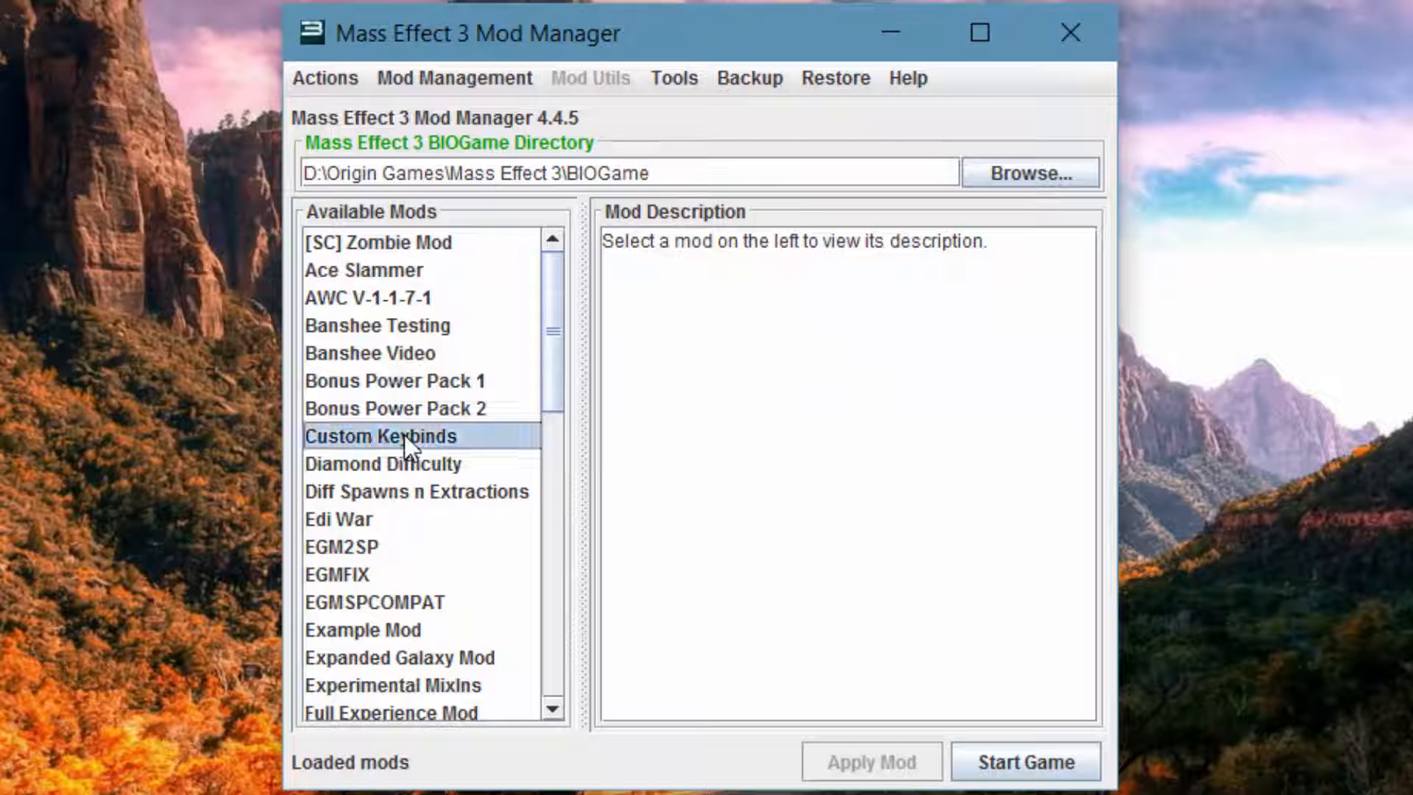
left_click(593, 77)
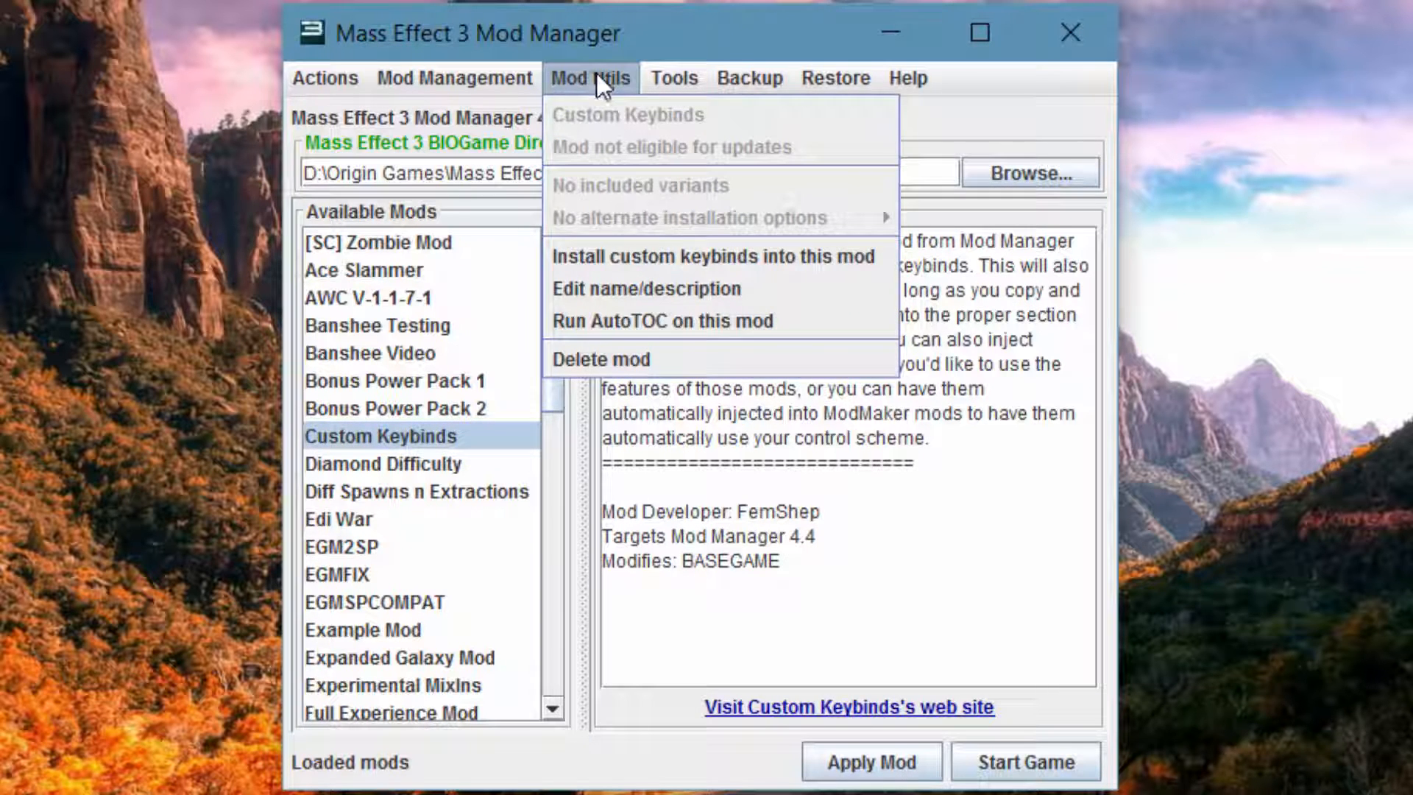
left_click(625, 255)
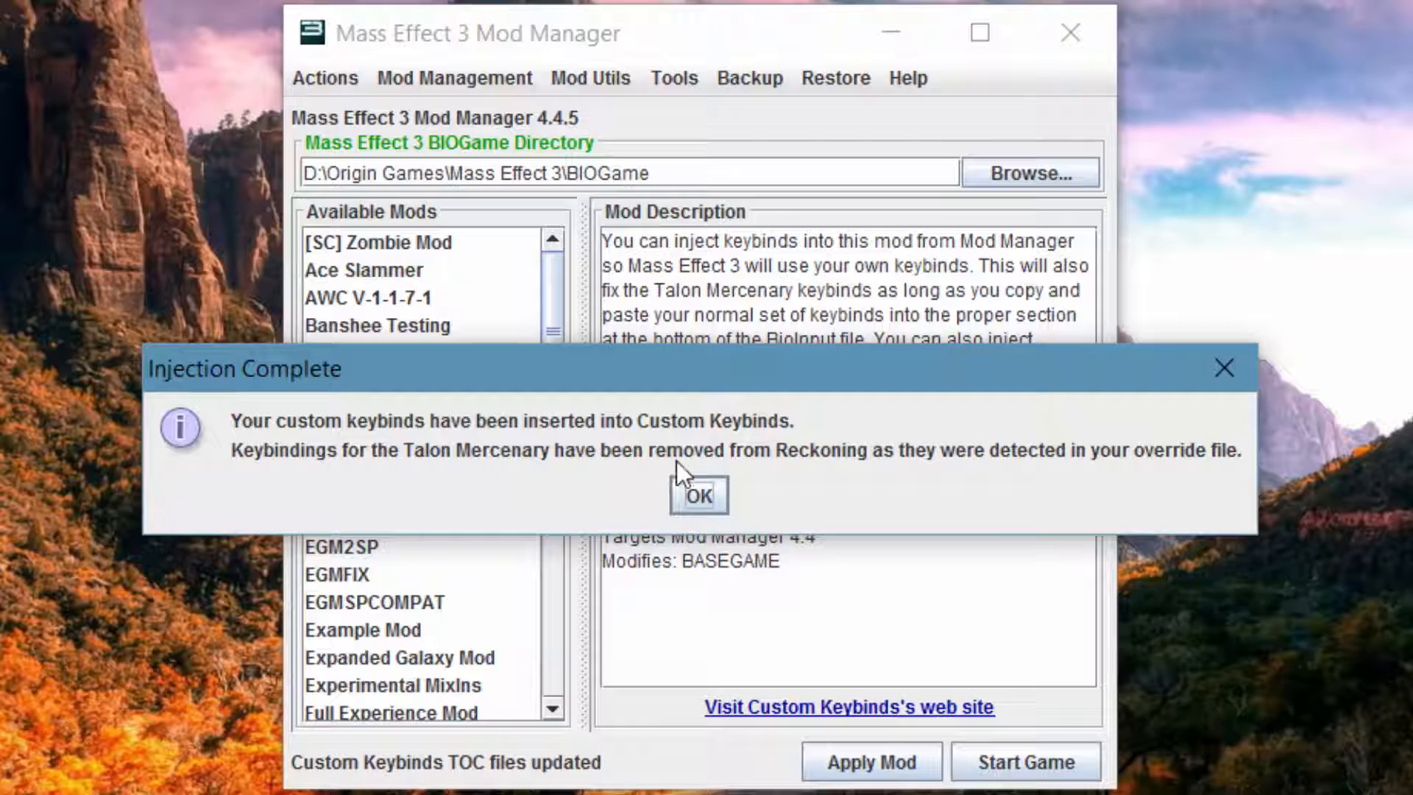
left_click(713, 490)
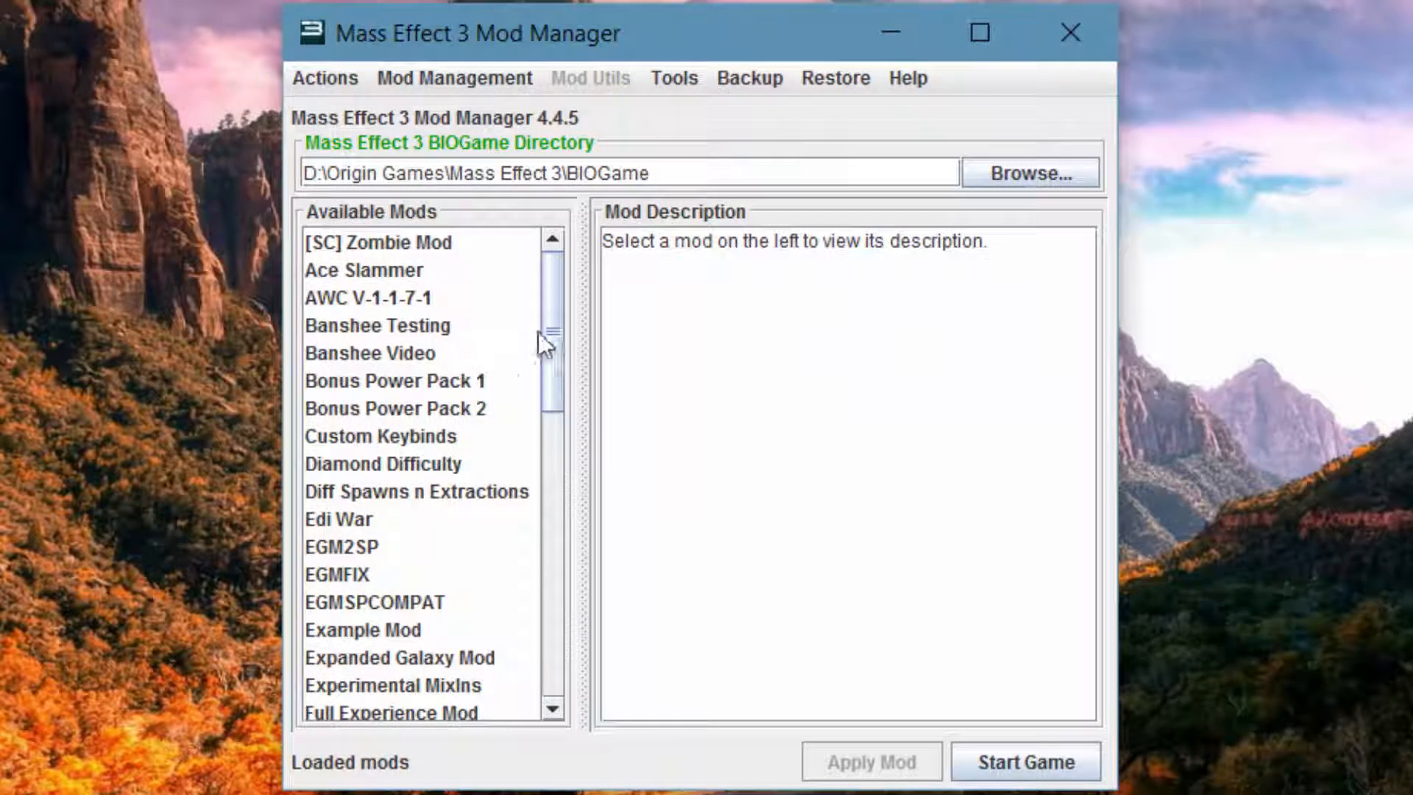
Apply the Custom Keybinds mod to the game
left_click(474, 438)
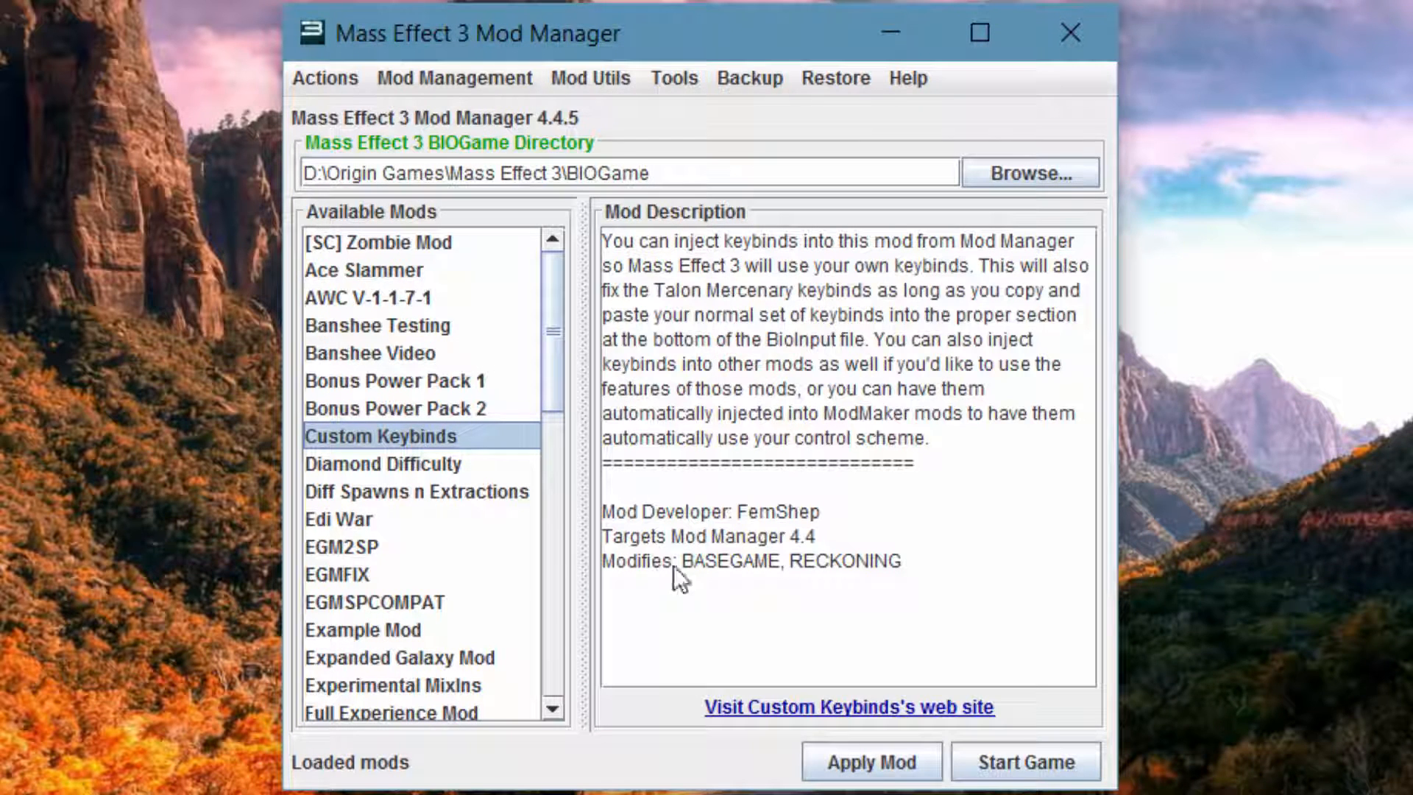
left_click(872, 762)
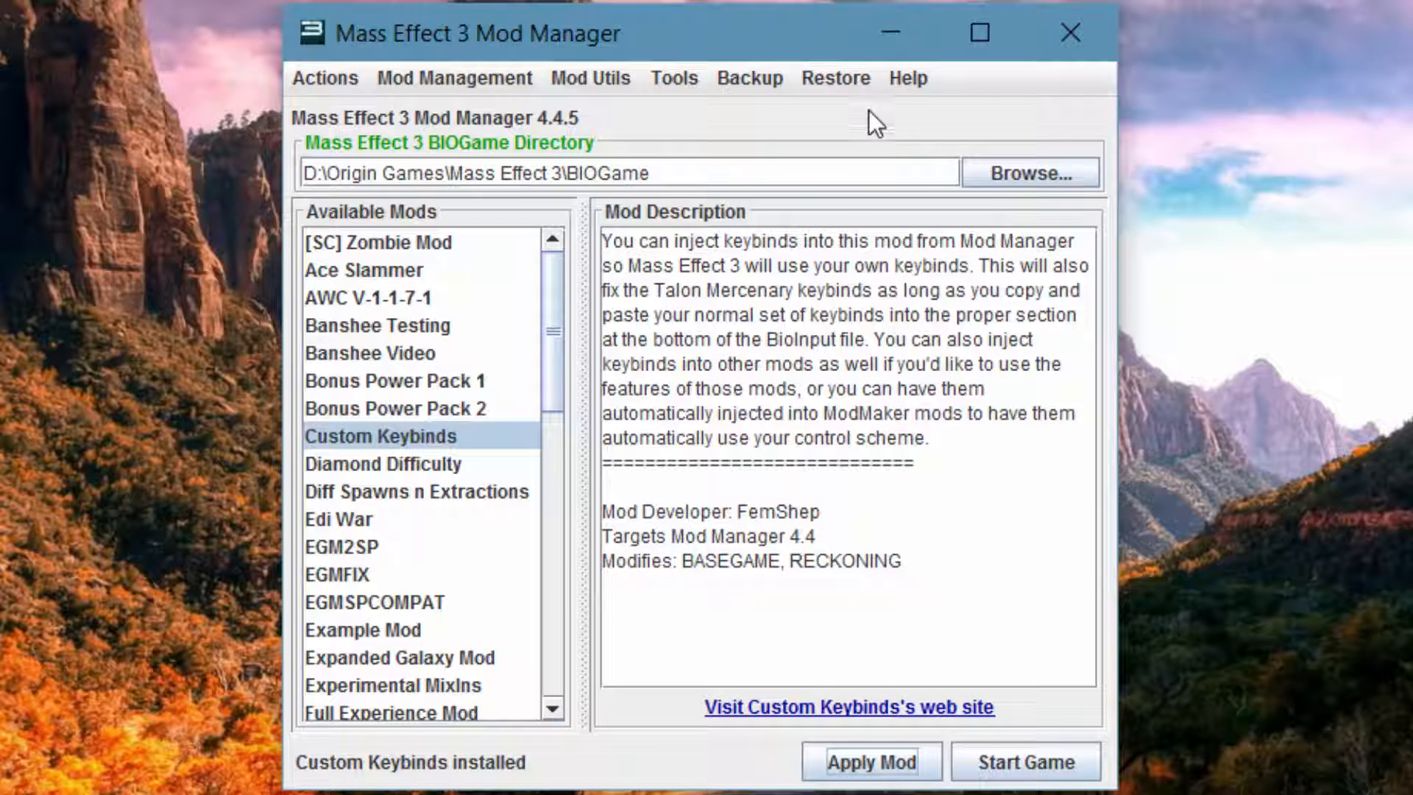
Restore the MP DLC SFARs and basegame files, and start the game
left_click(843, 80)
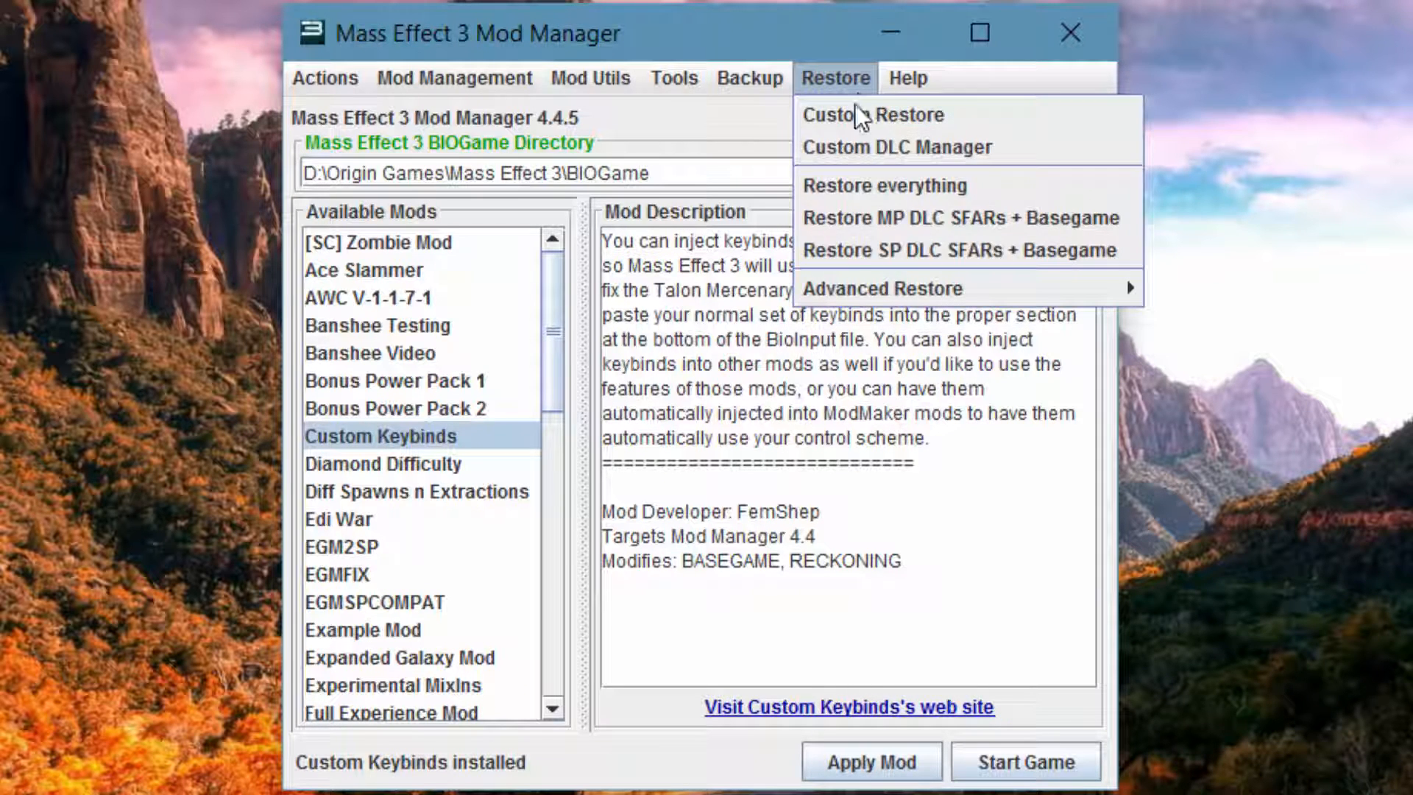
left_click(858, 224)
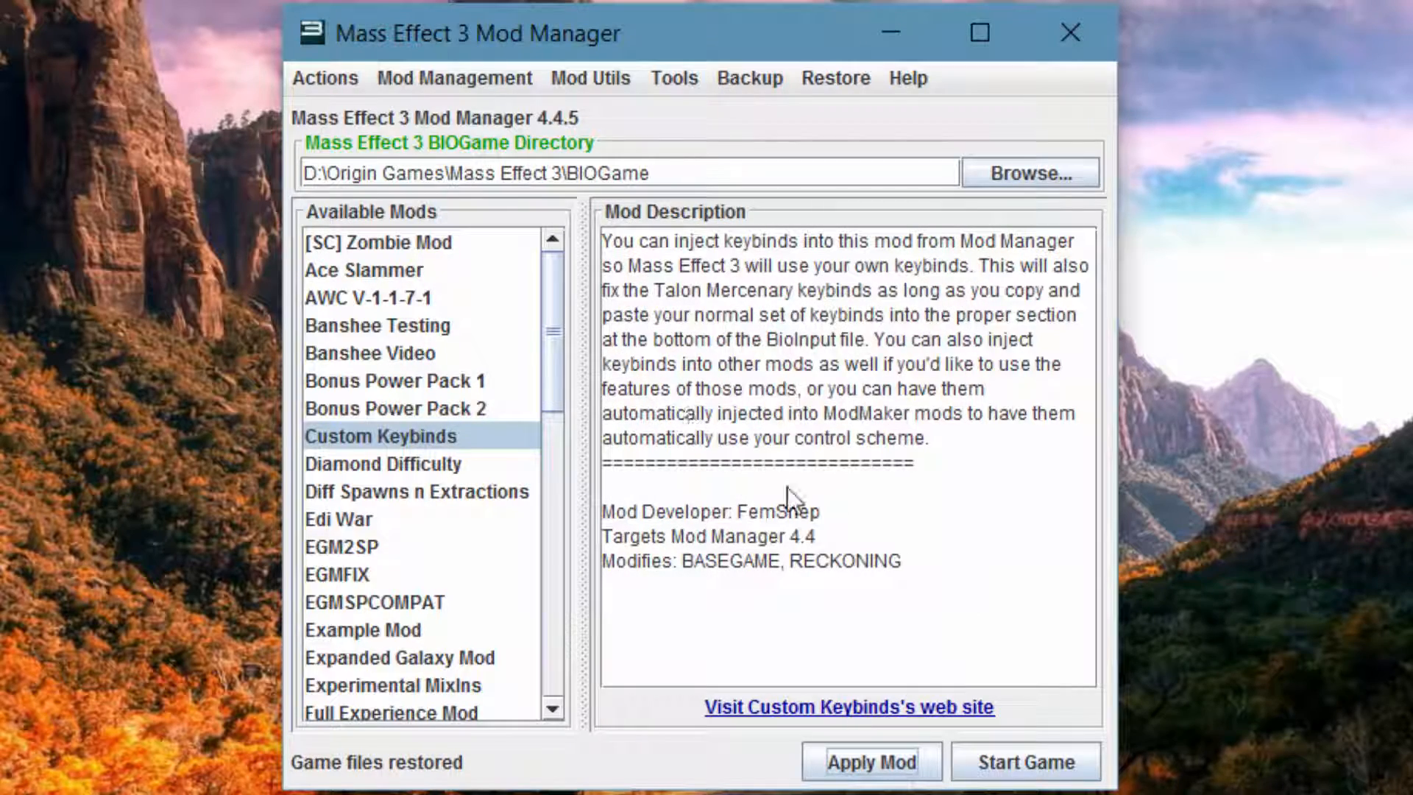
left_click(998, 753)
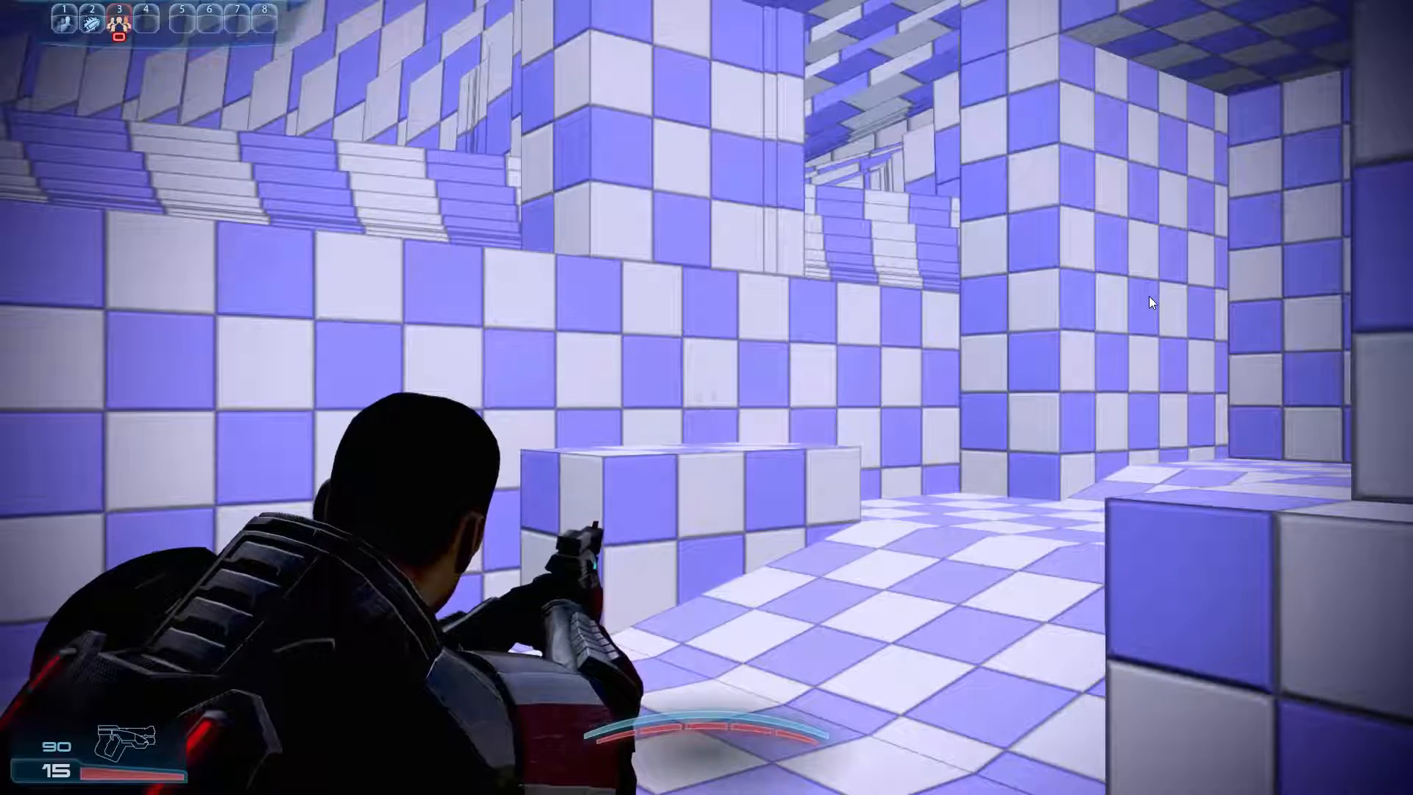
Reset the game's key bindings to their defaults, confirming the erasure of changes, and return to the Mission Computer
left_click(1150, 297)
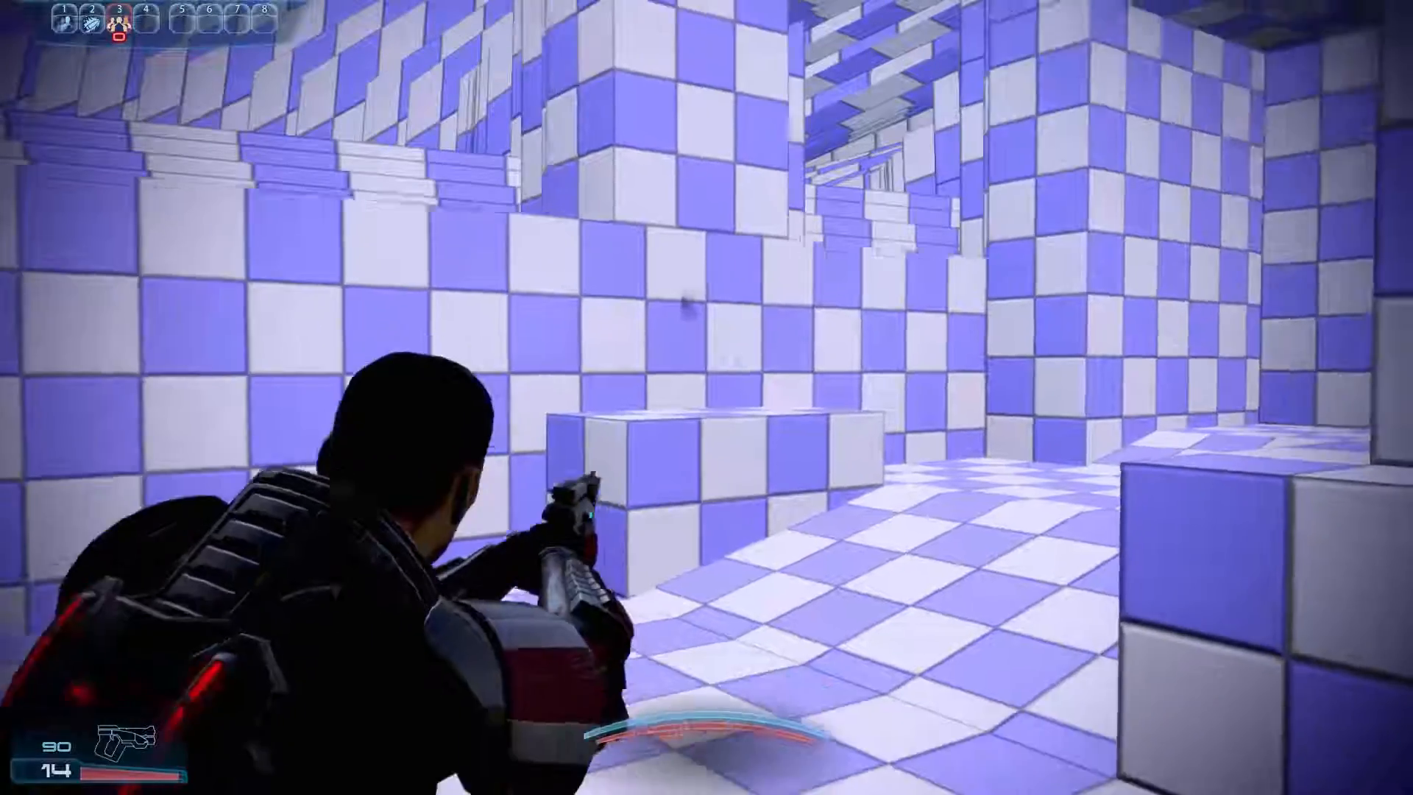
key("Escape")
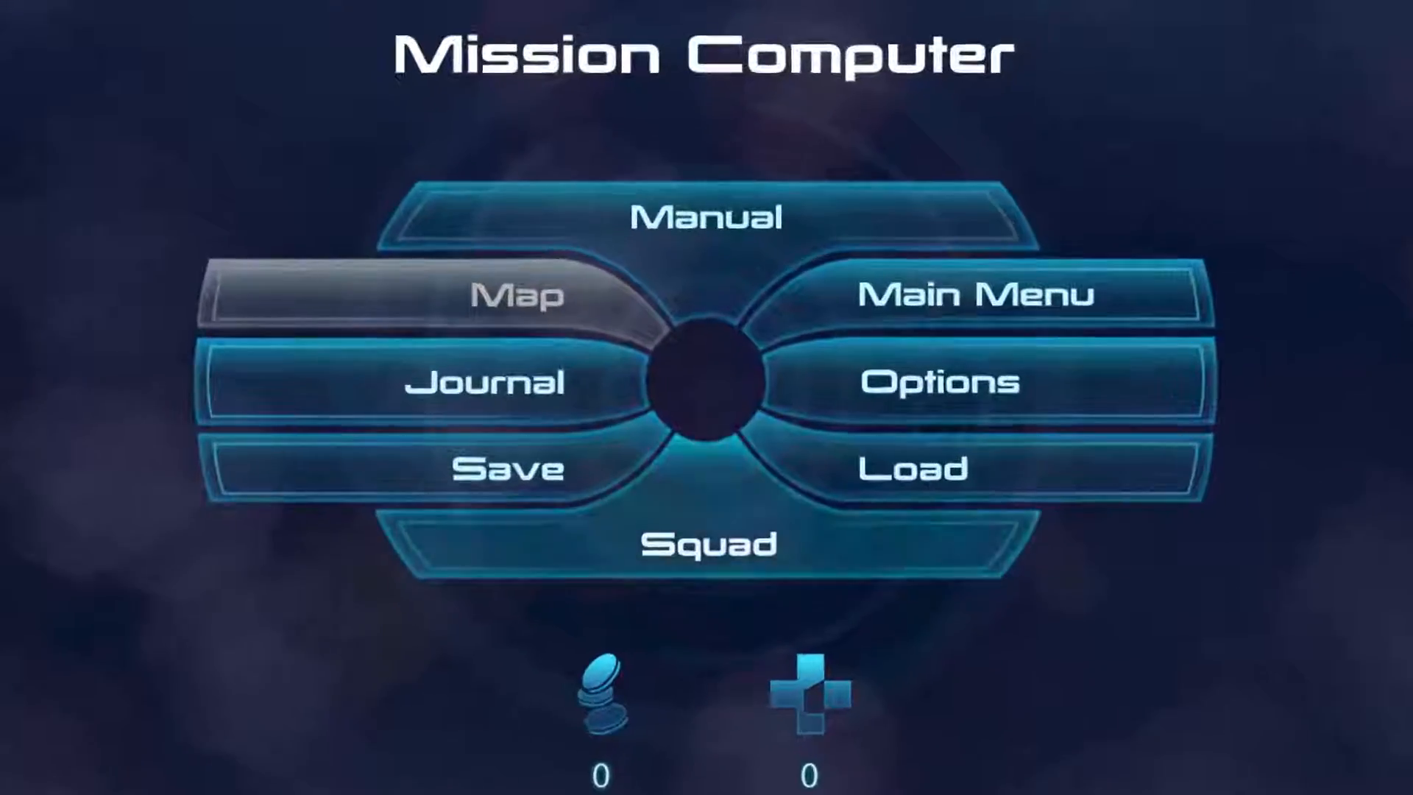
left_click(1088, 378)
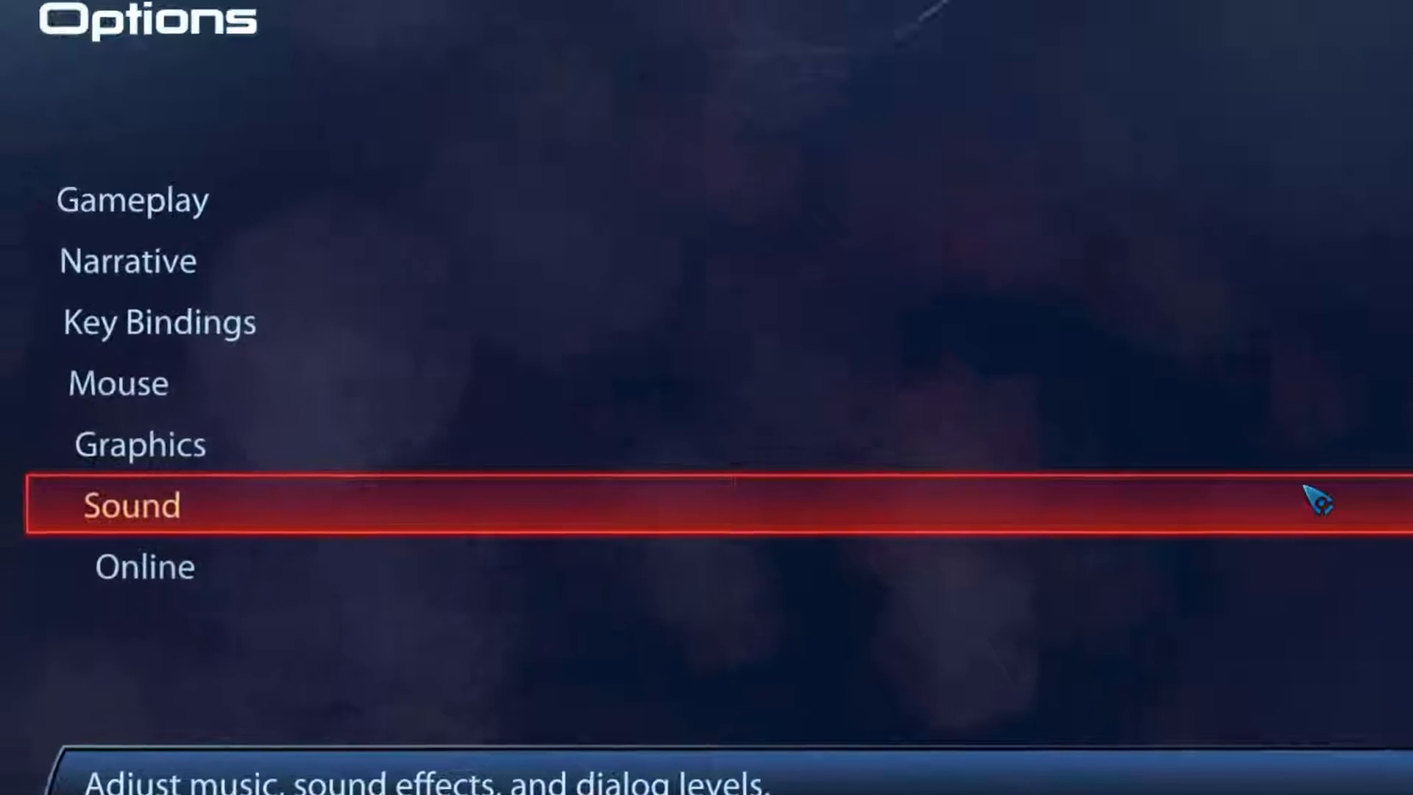
left_click(341, 342)
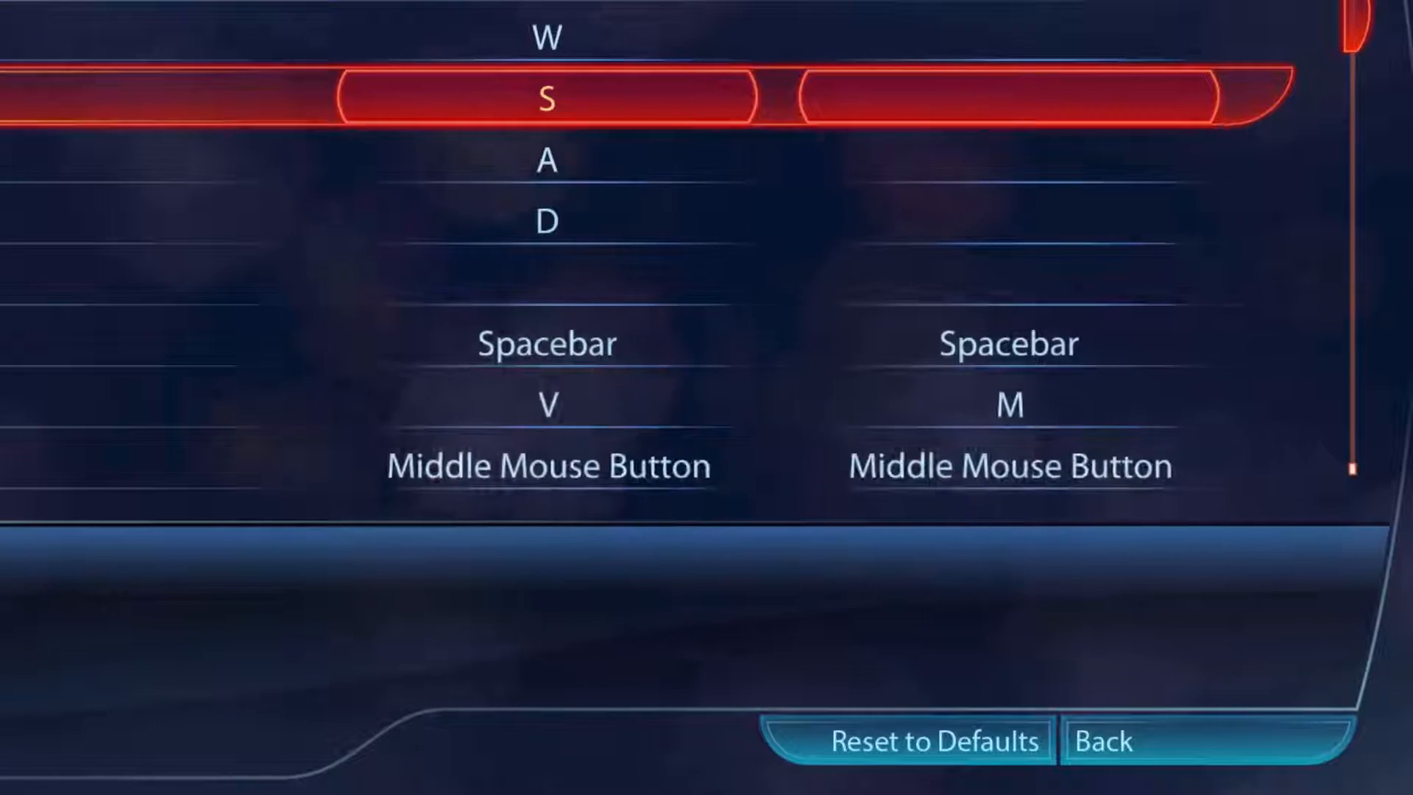
left_click(953, 765)
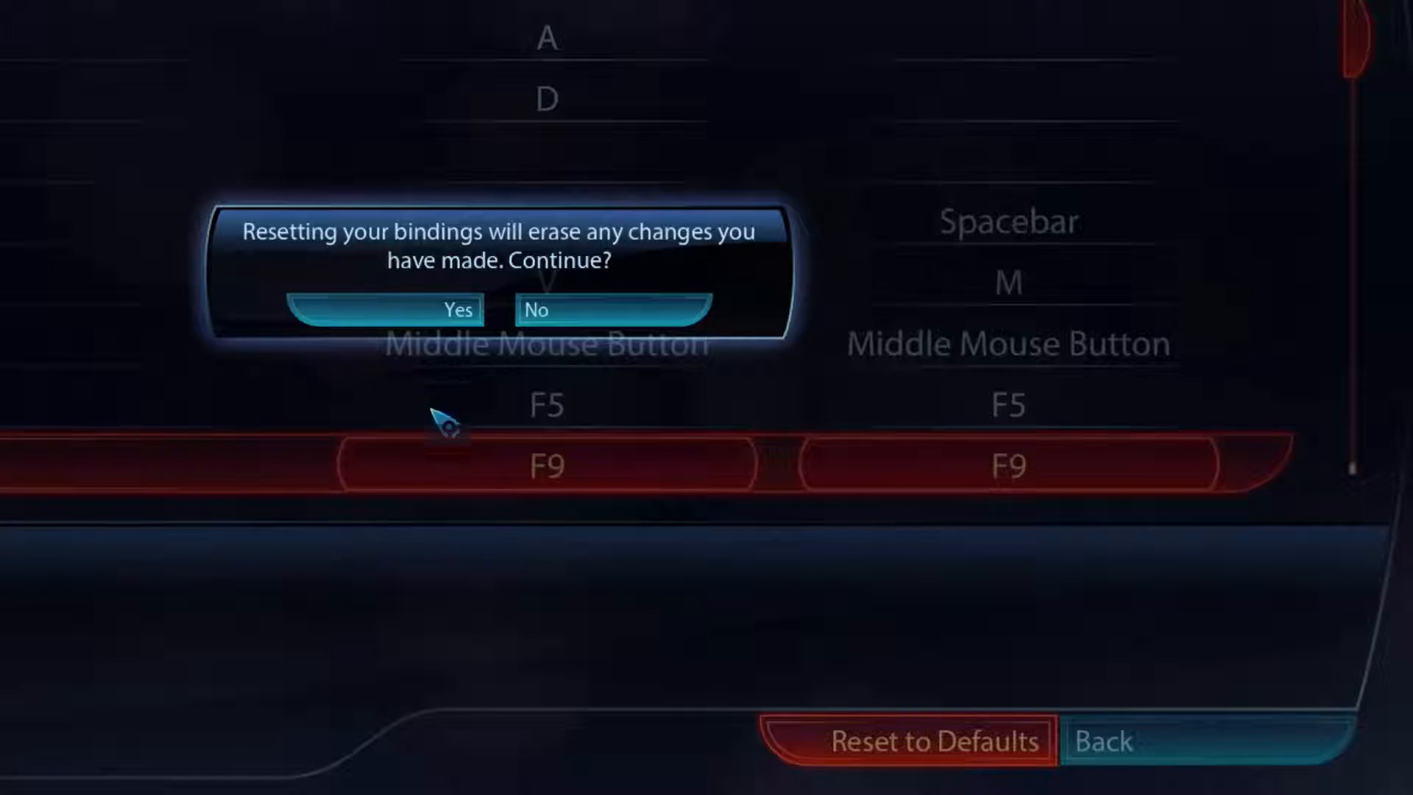
left_click(401, 323)
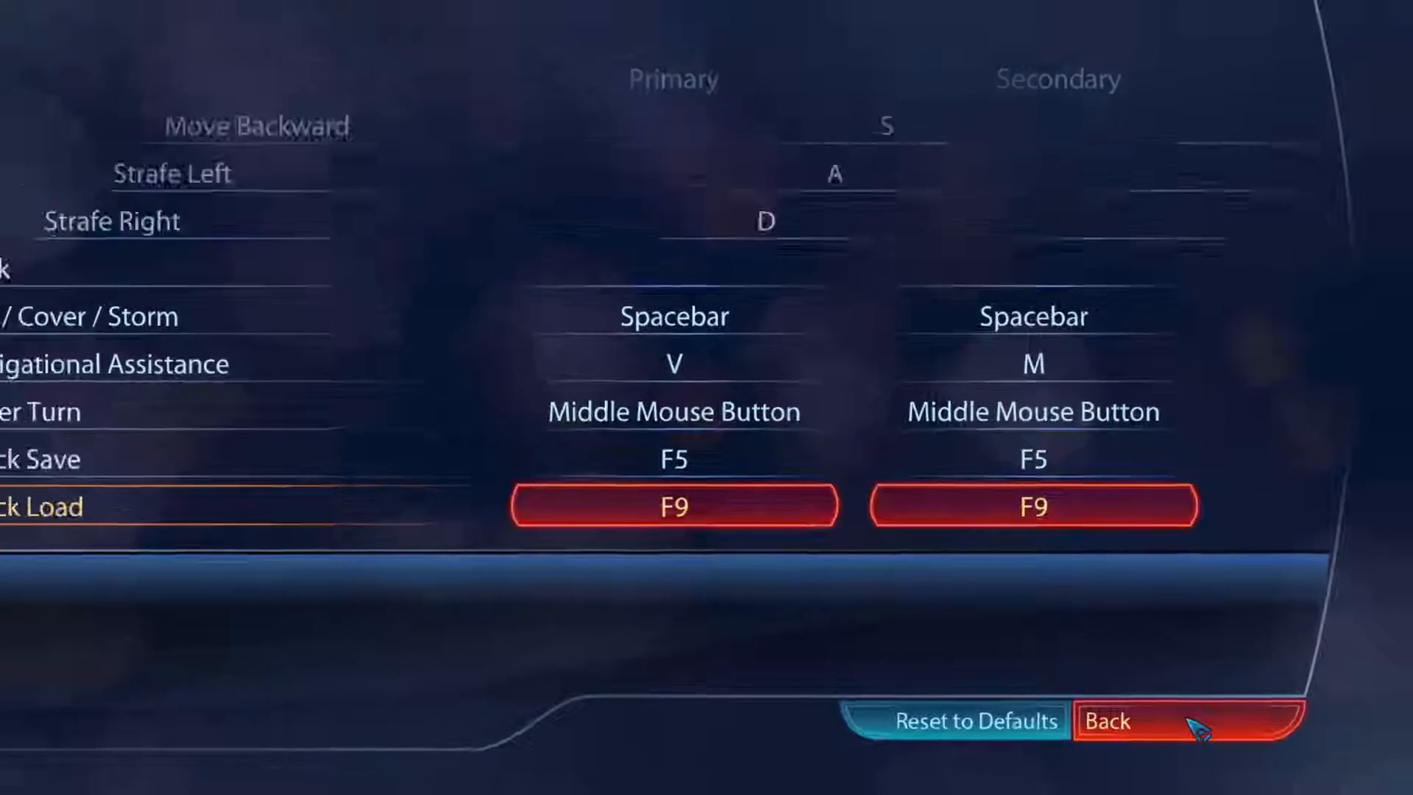
left_click(1195, 727)
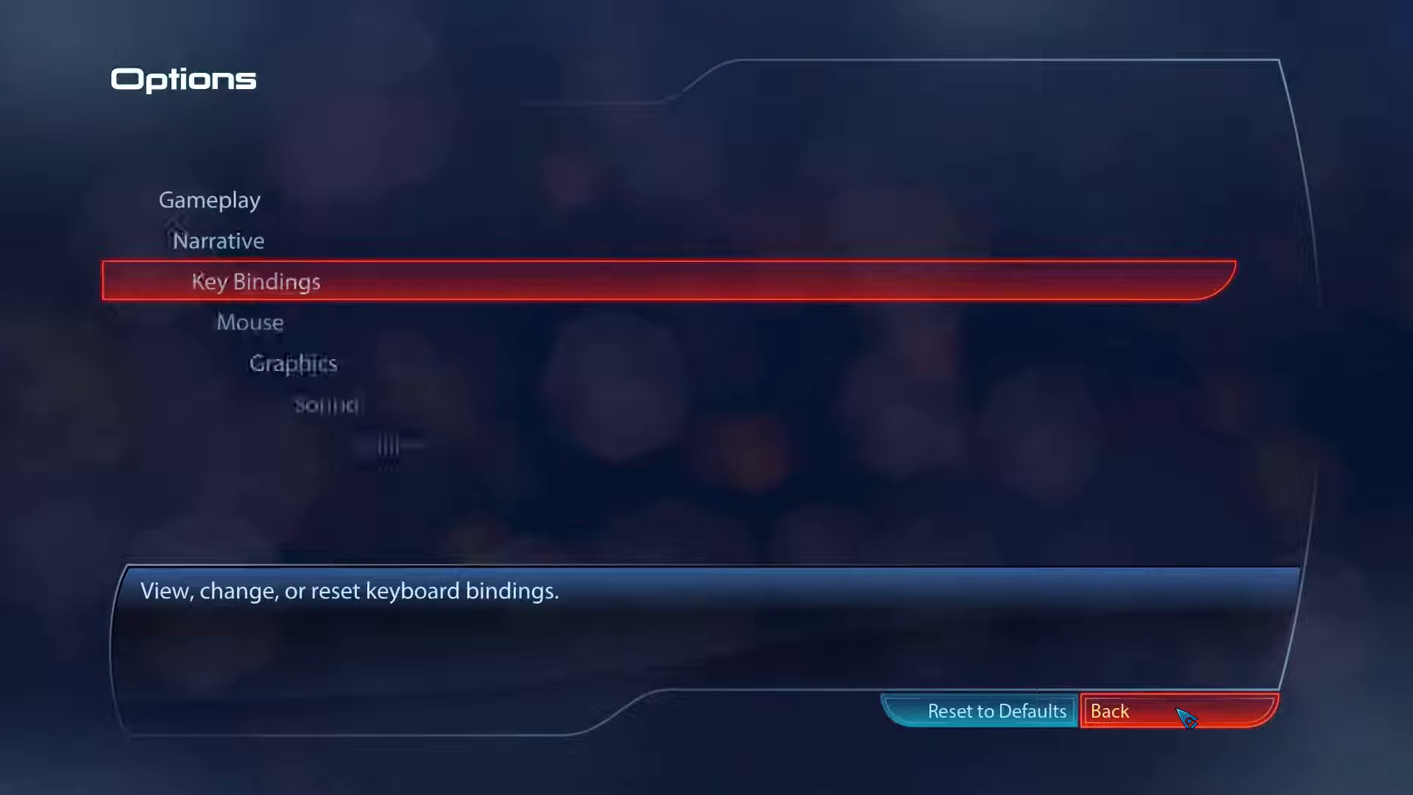
left_click(1183, 713)
left_click(1108, 687)
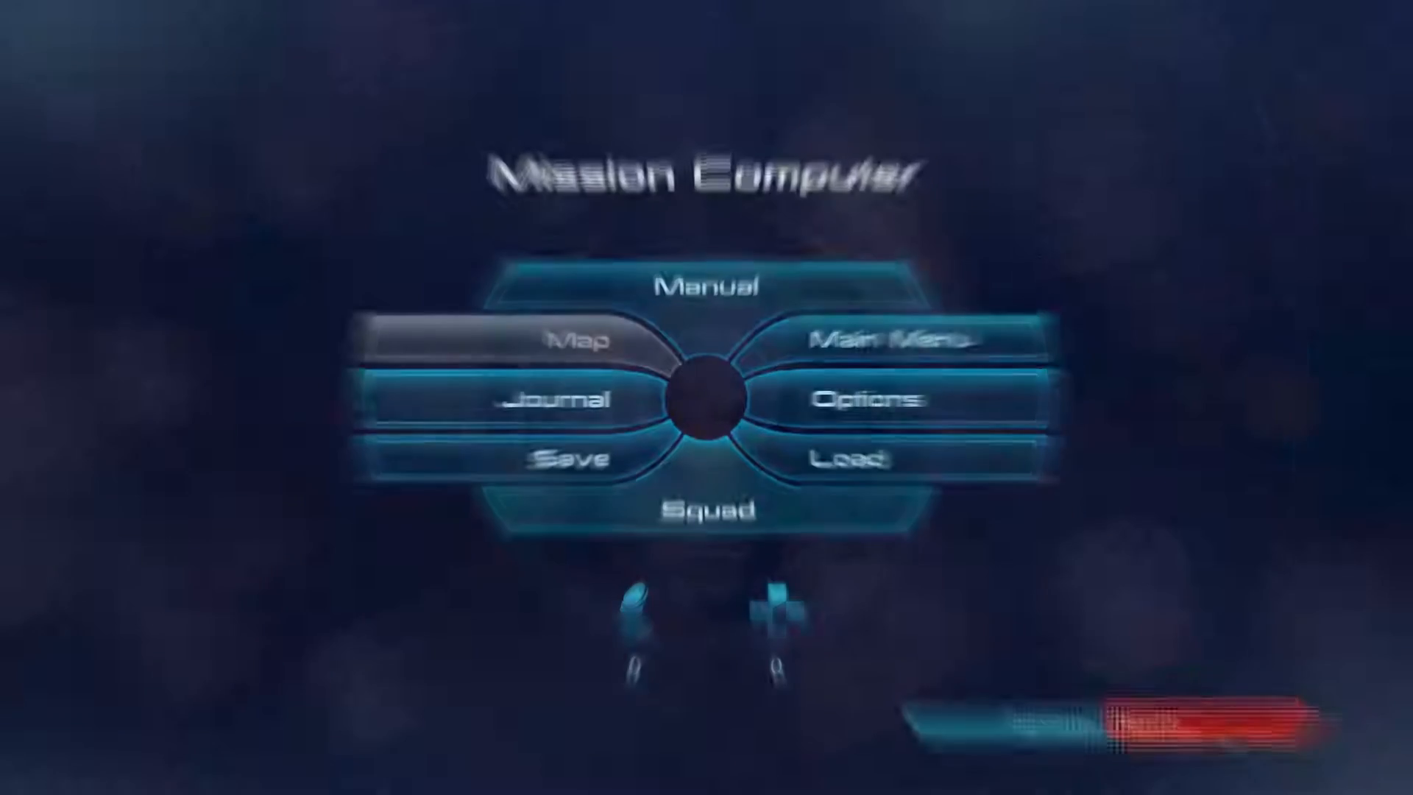